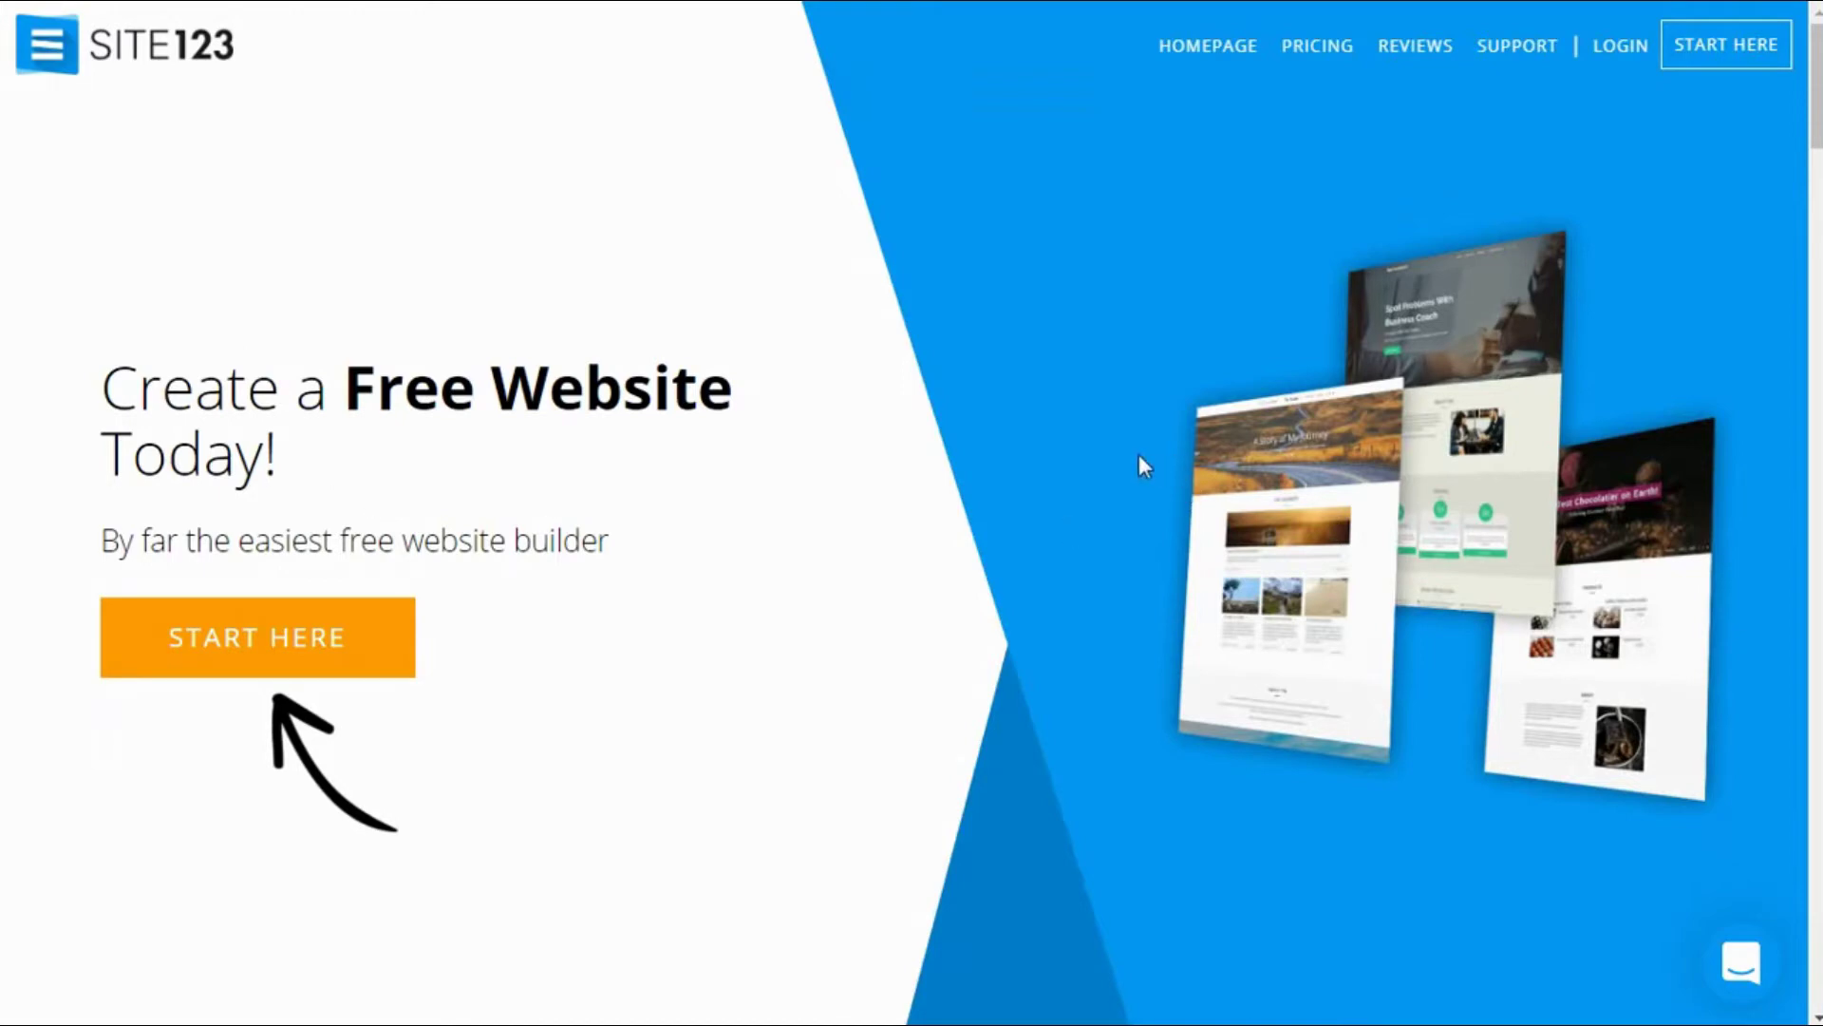
Step: Scroll through the SITE123 homepage to look over what it offers
scroll(1139, 456, down, 3)
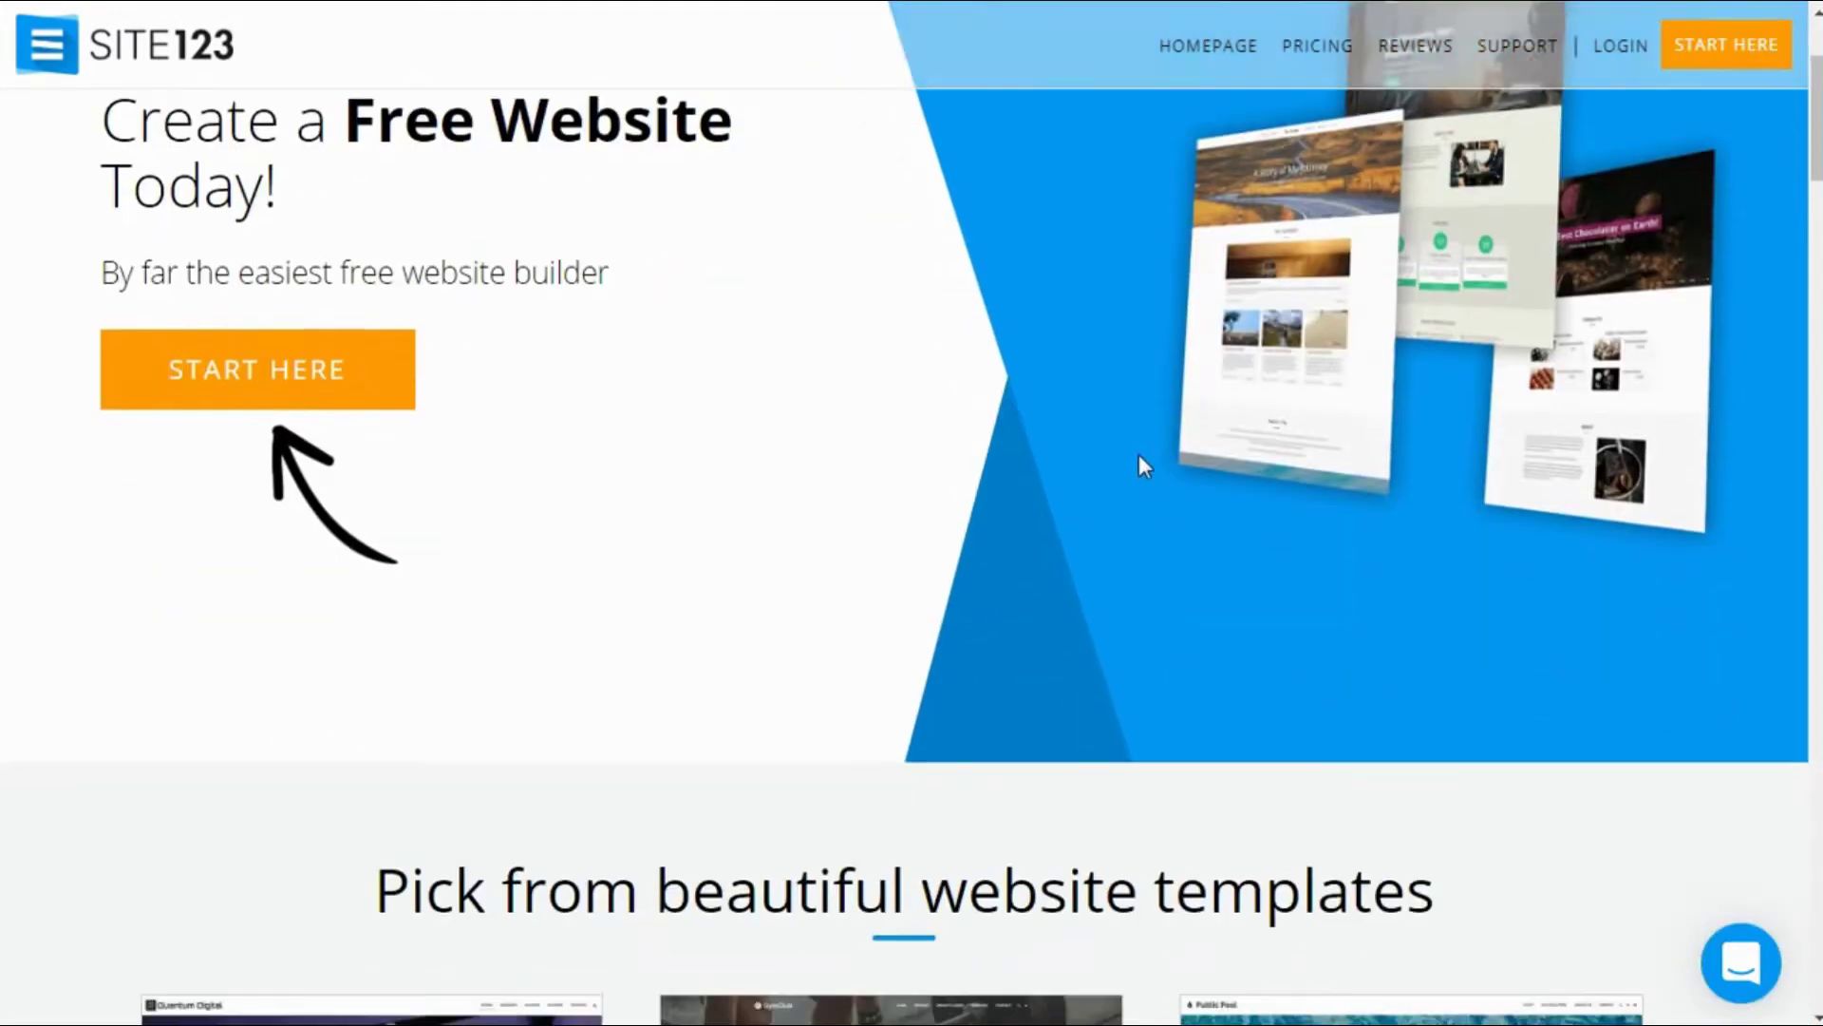
scroll(1140, 455, down, 7)
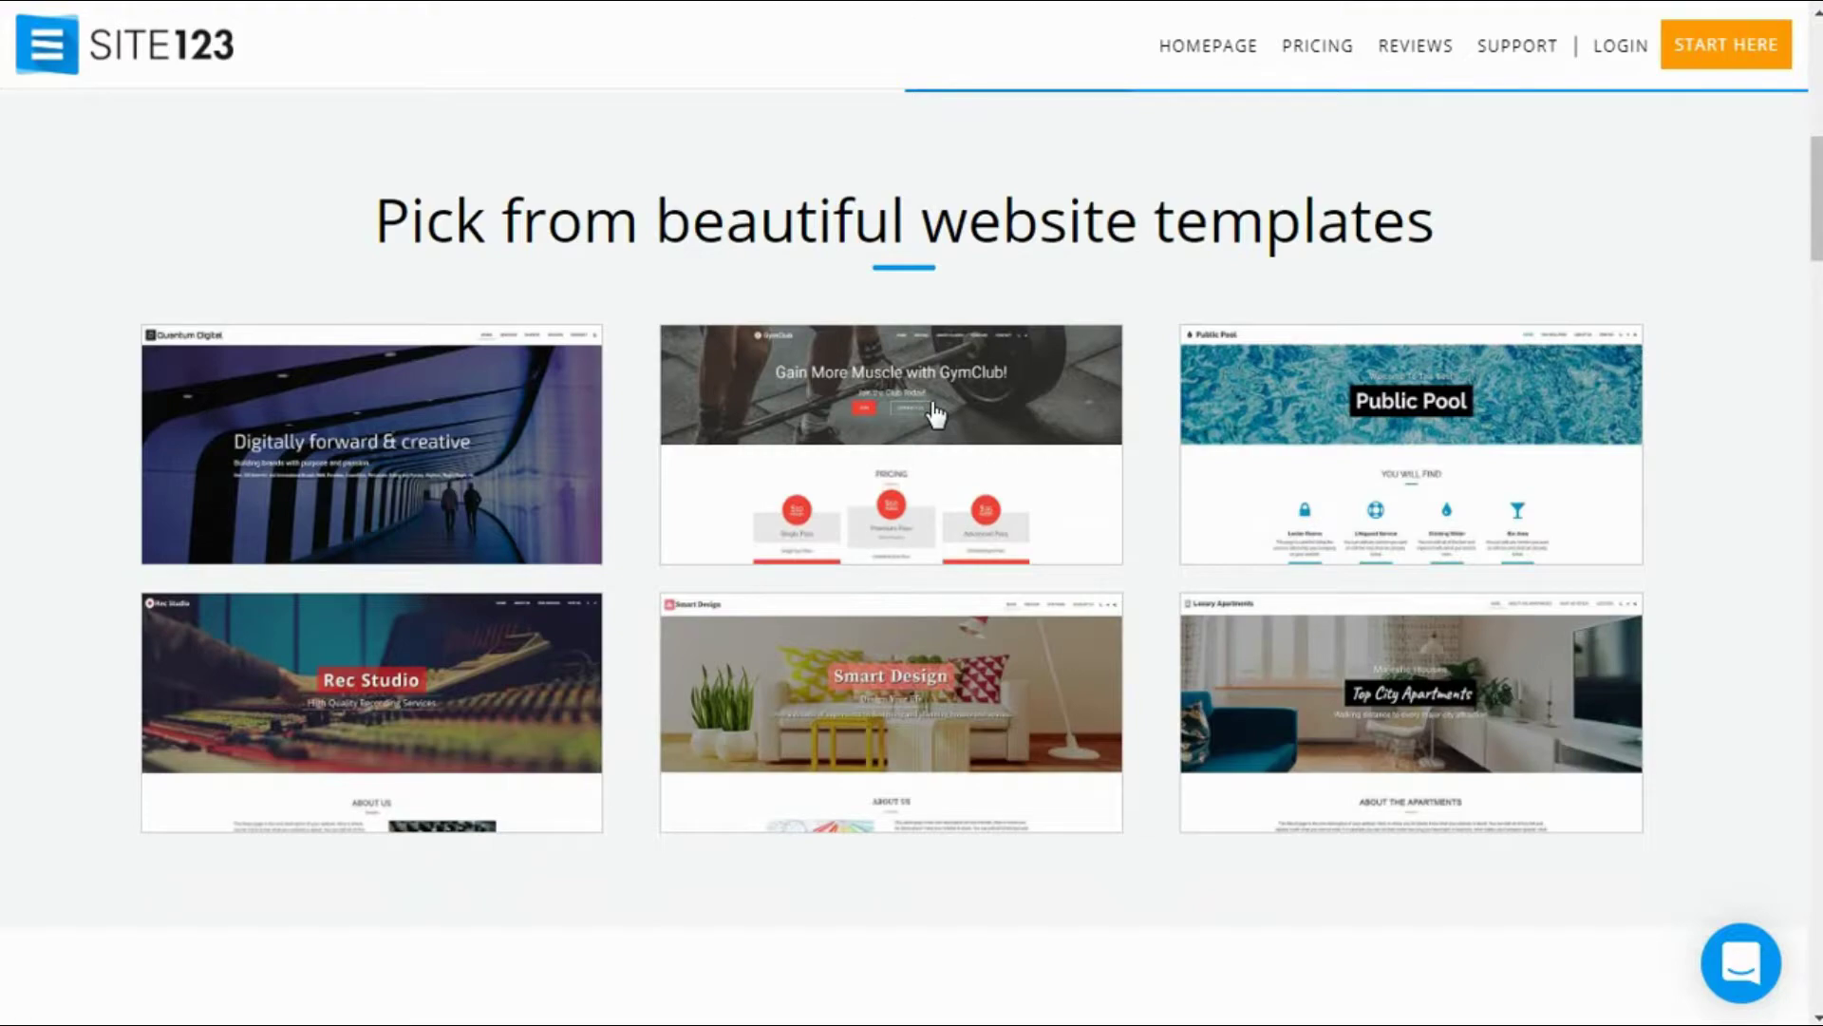
scroll(936, 415, down, 1)
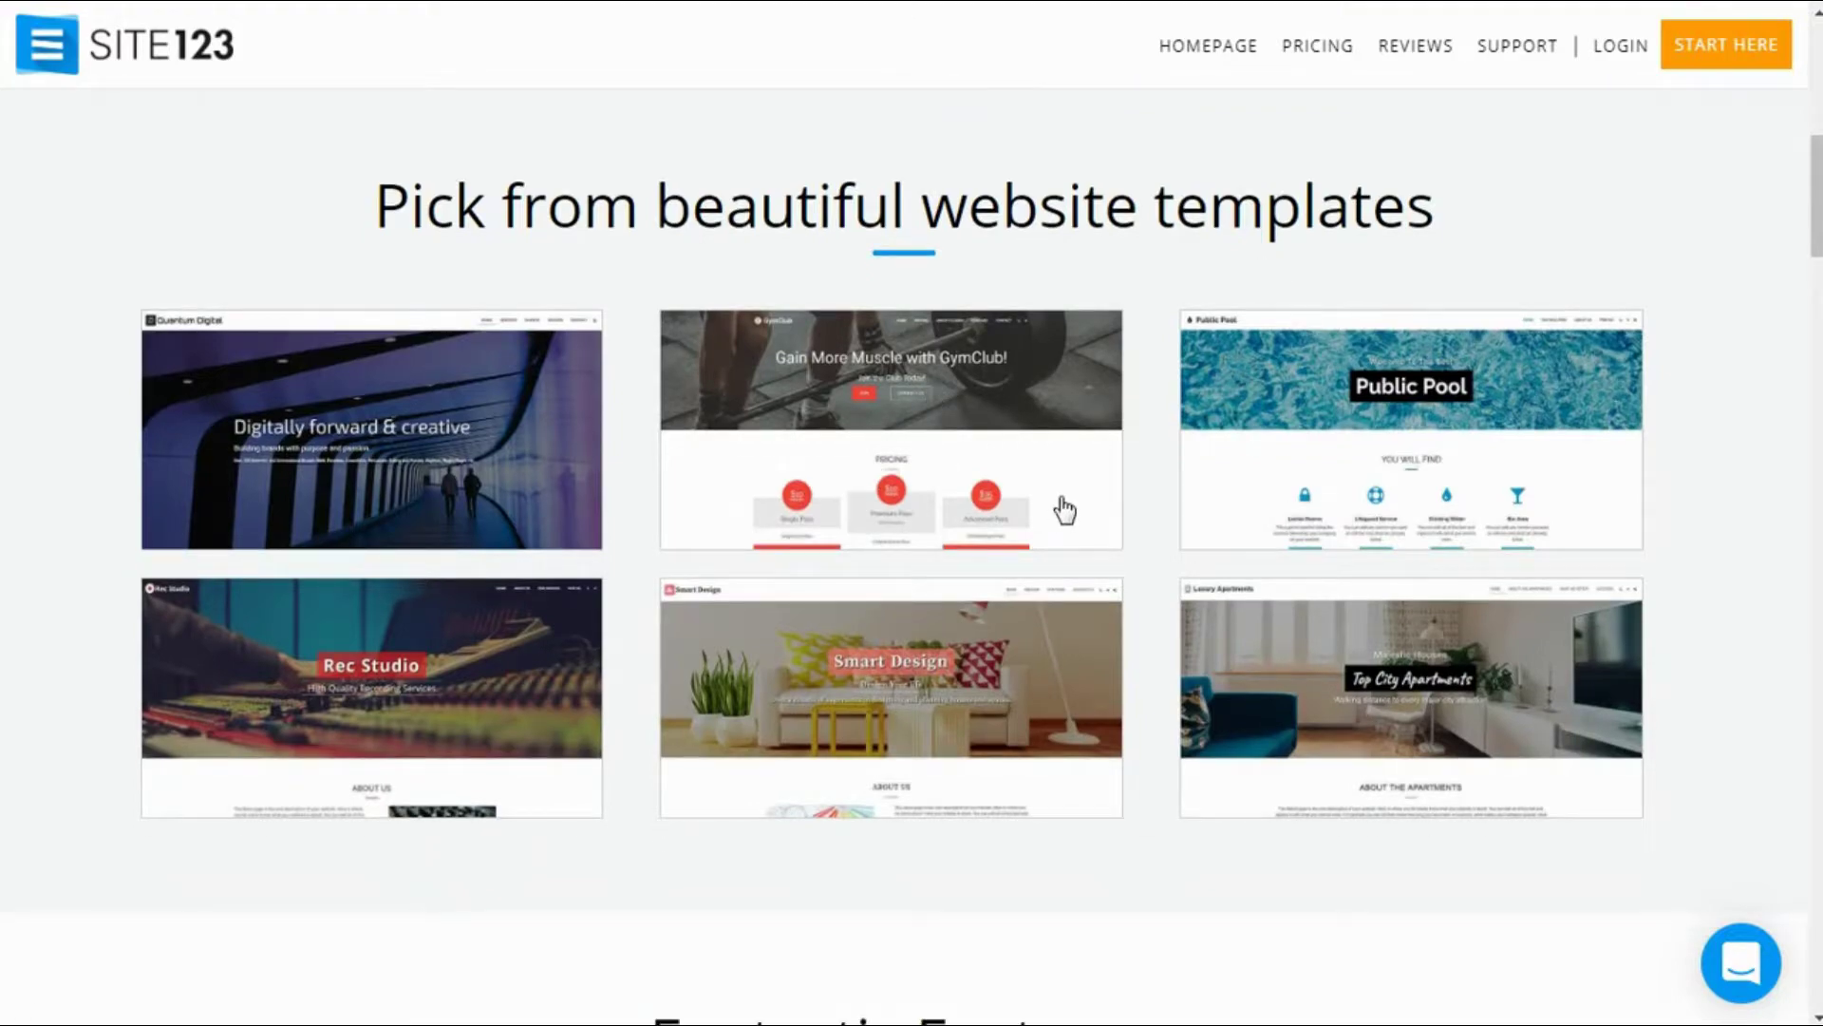
scroll(1065, 510, up, 3)
scroll(1065, 510, down, 5)
scroll(1065, 510, down, 1)
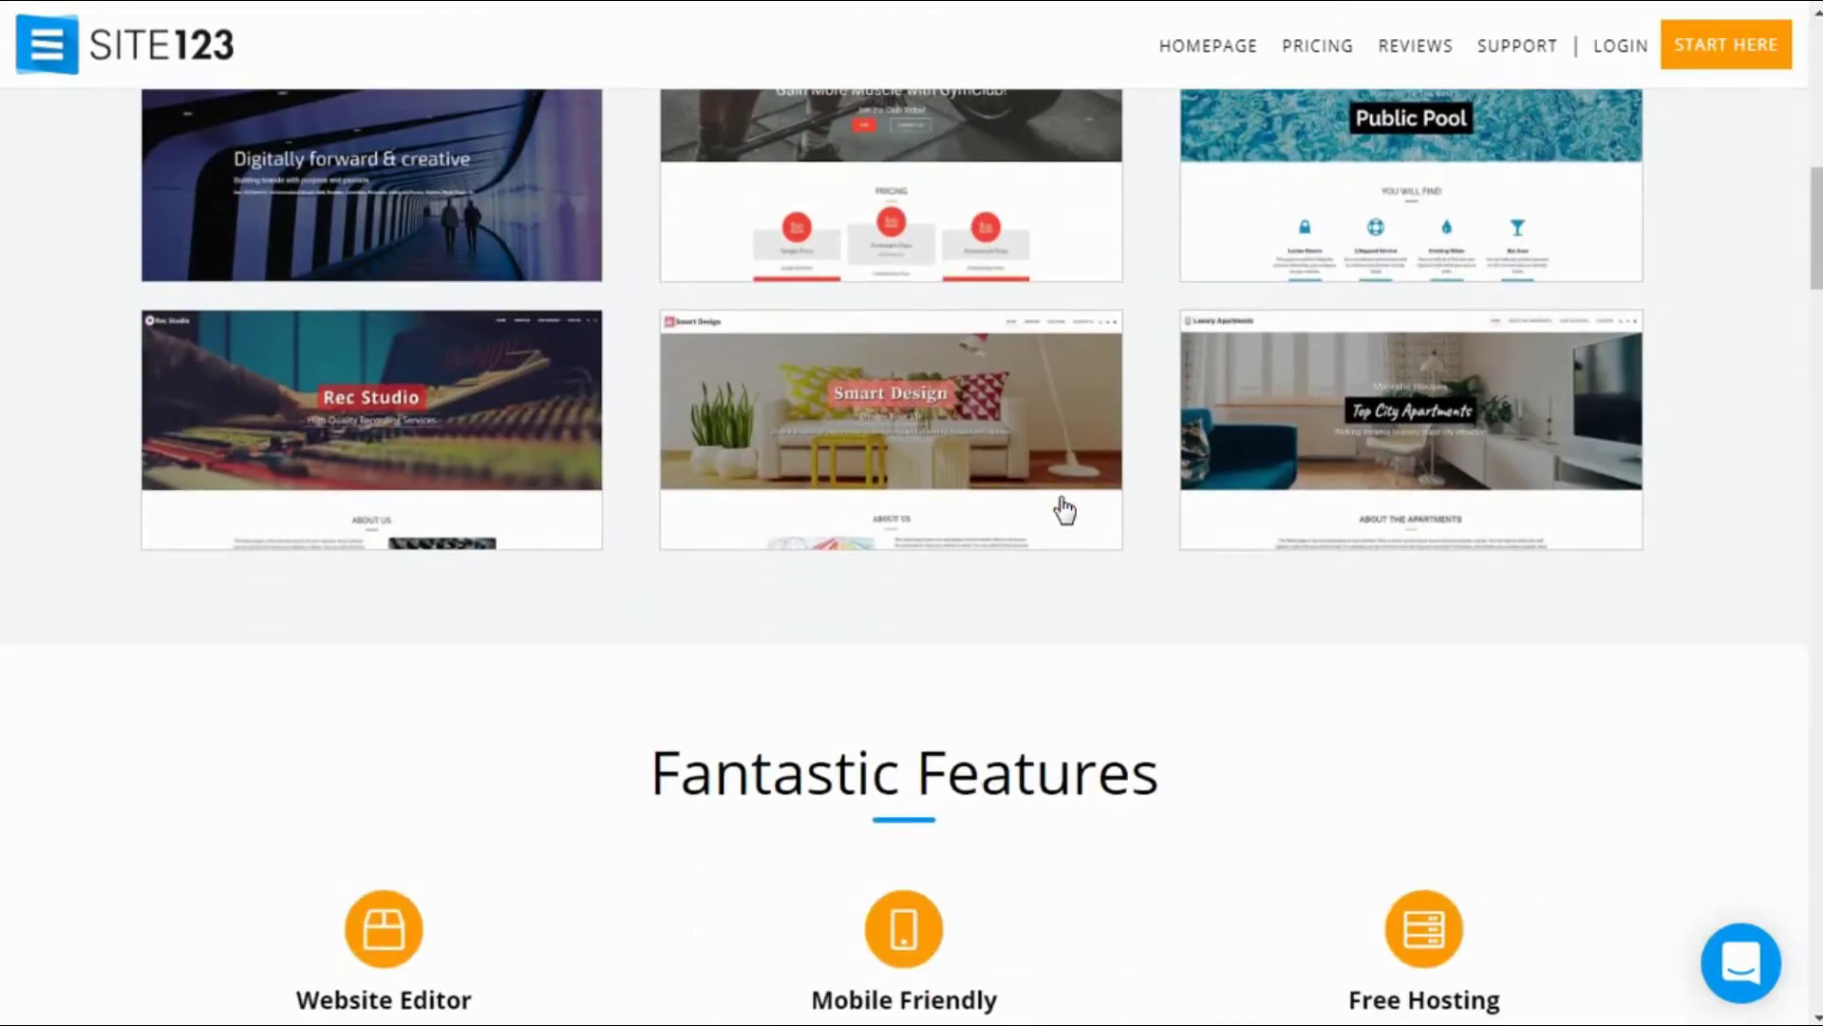
scroll(1064, 510, down, 5)
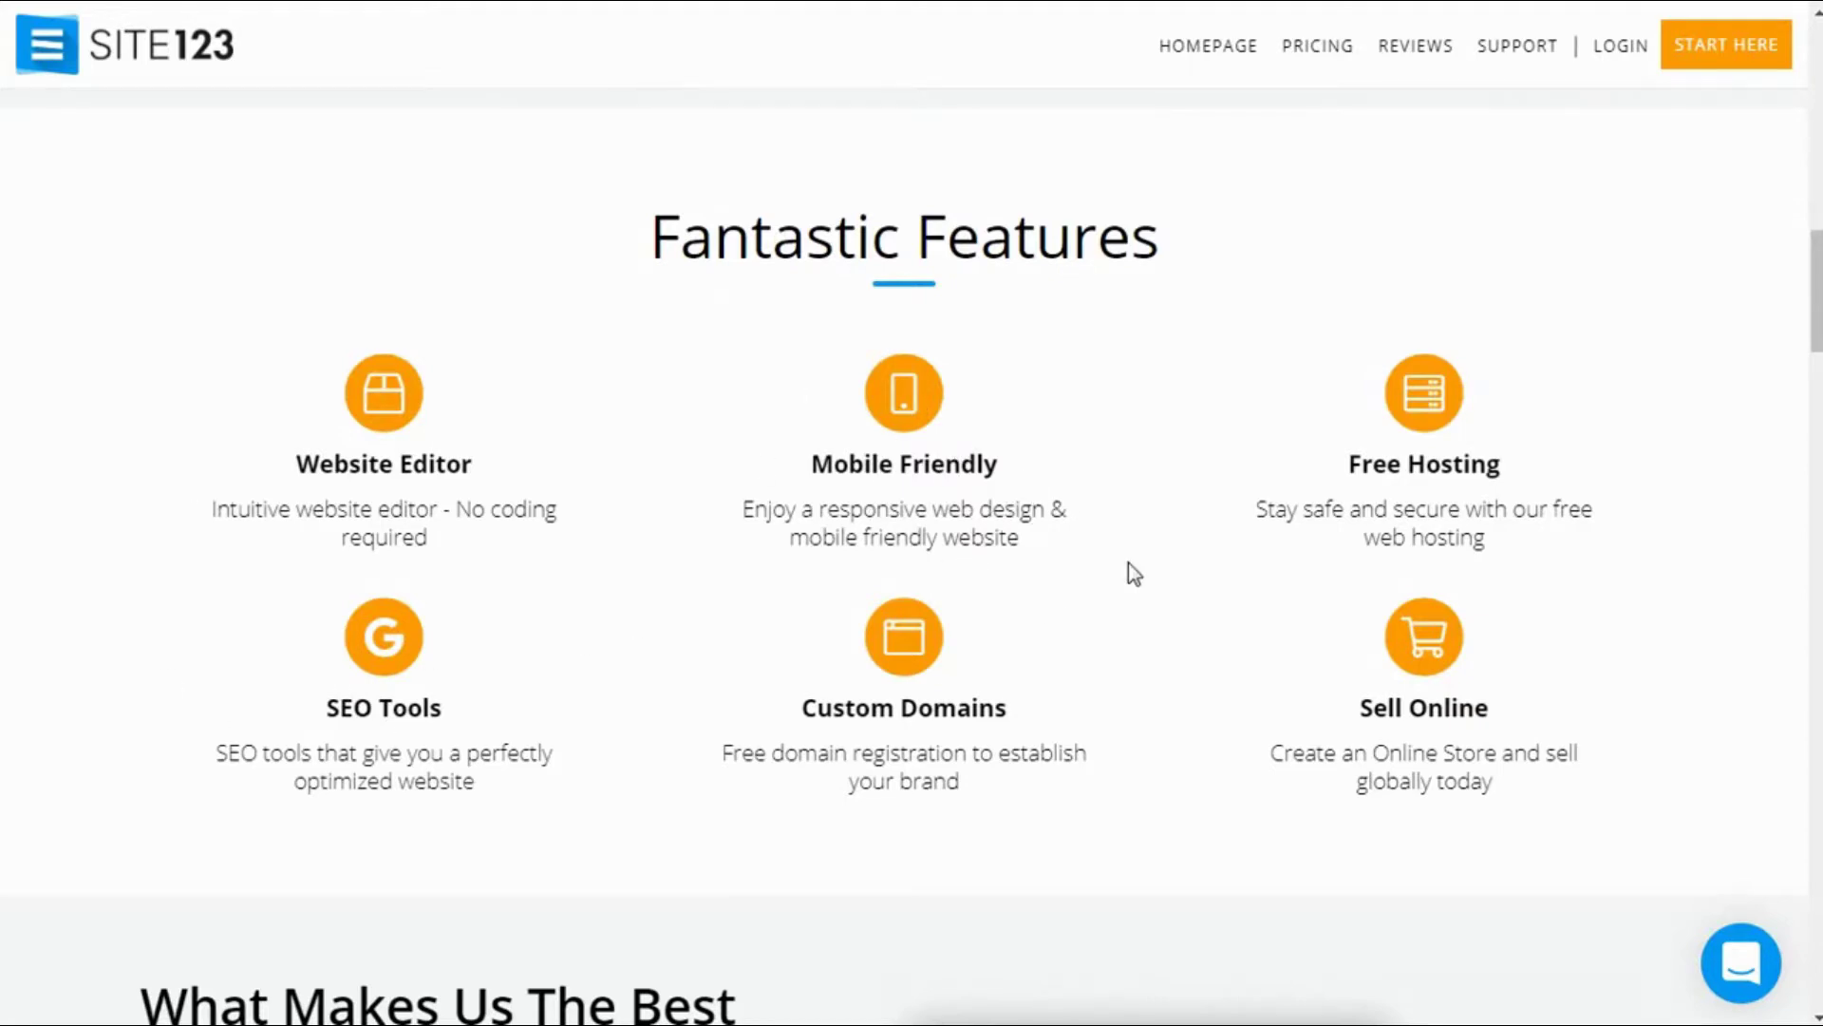
scroll(1129, 564, down, 5)
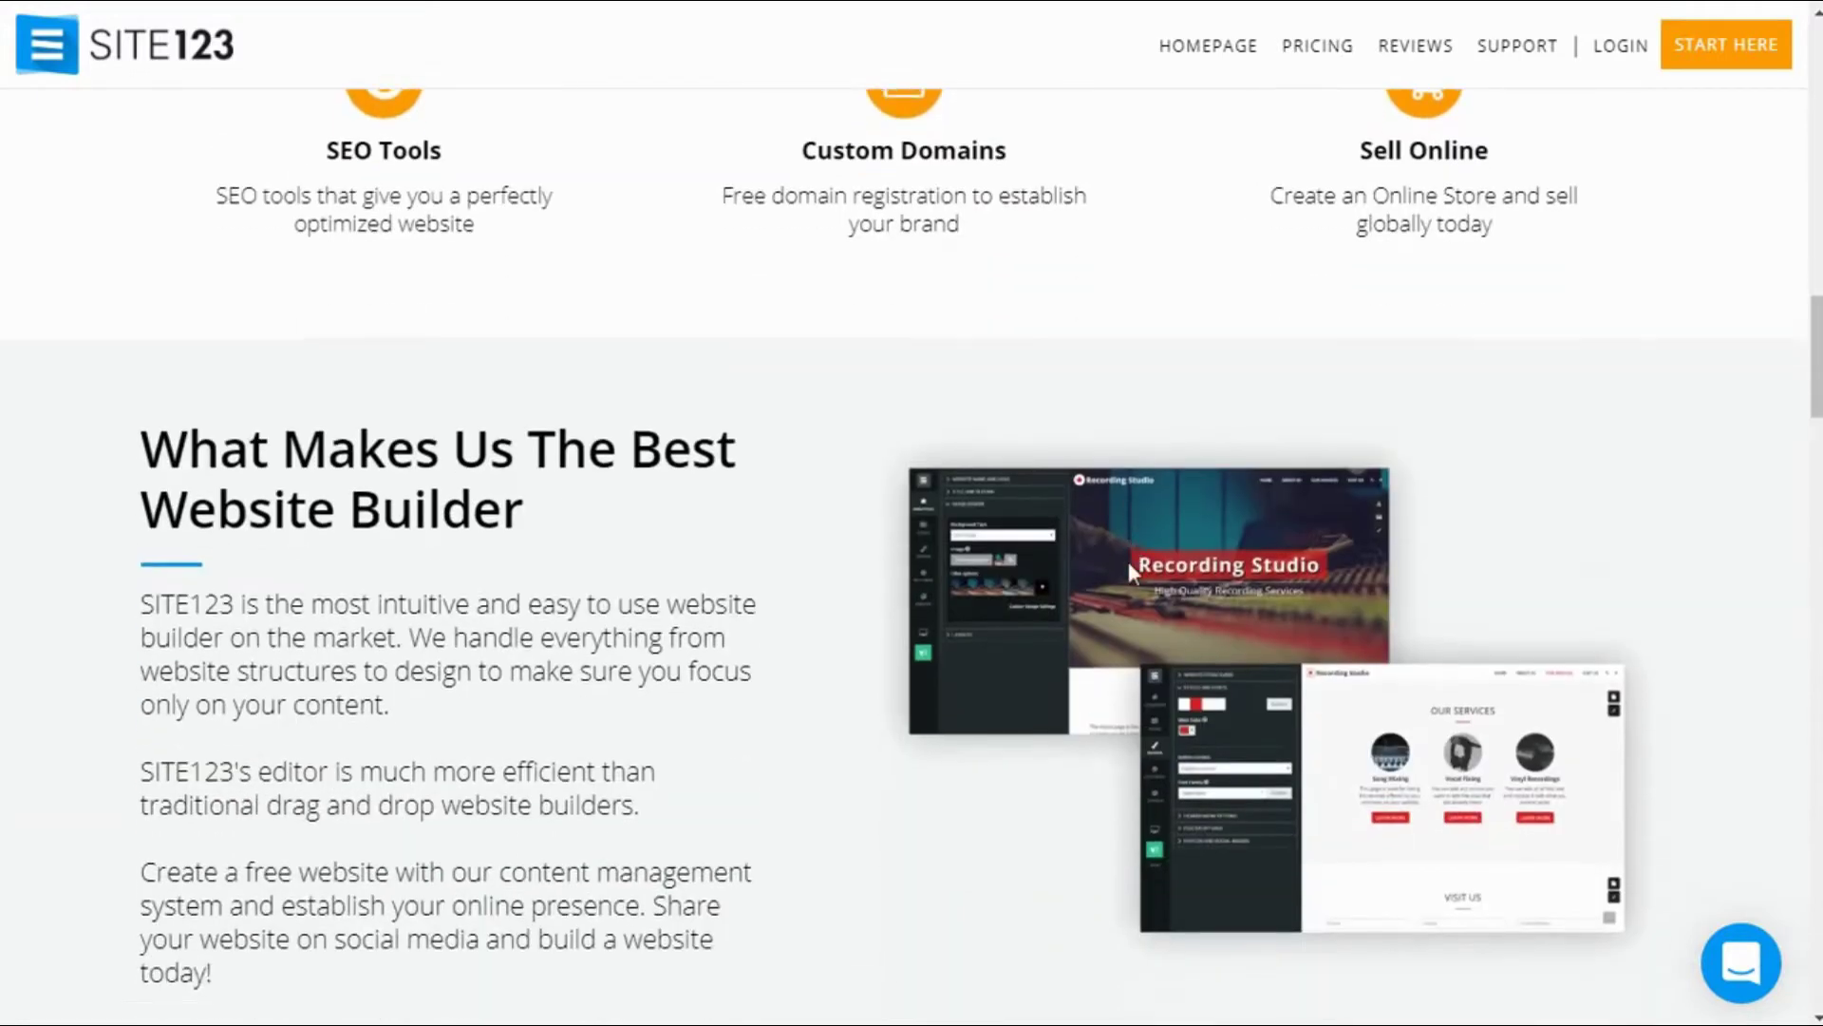
scroll(1128, 561, down, 2)
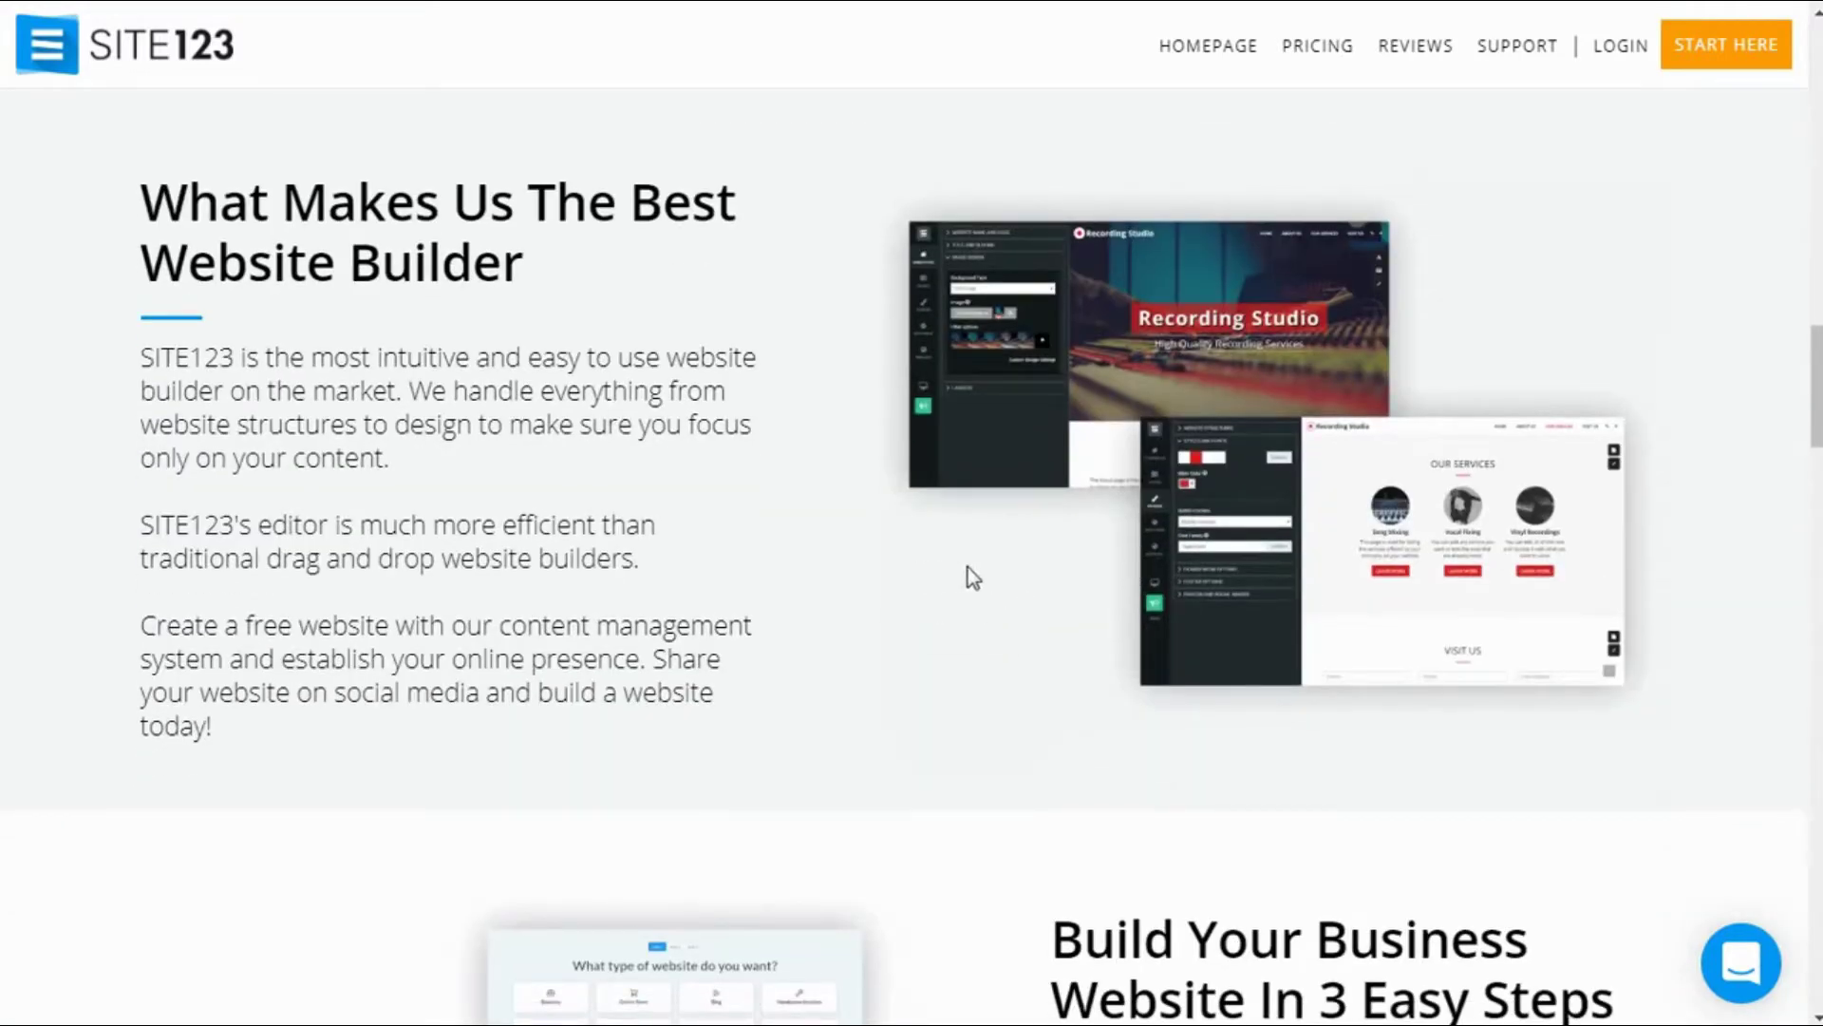
scroll(970, 567, down, 3)
scroll(970, 567, down, 5)
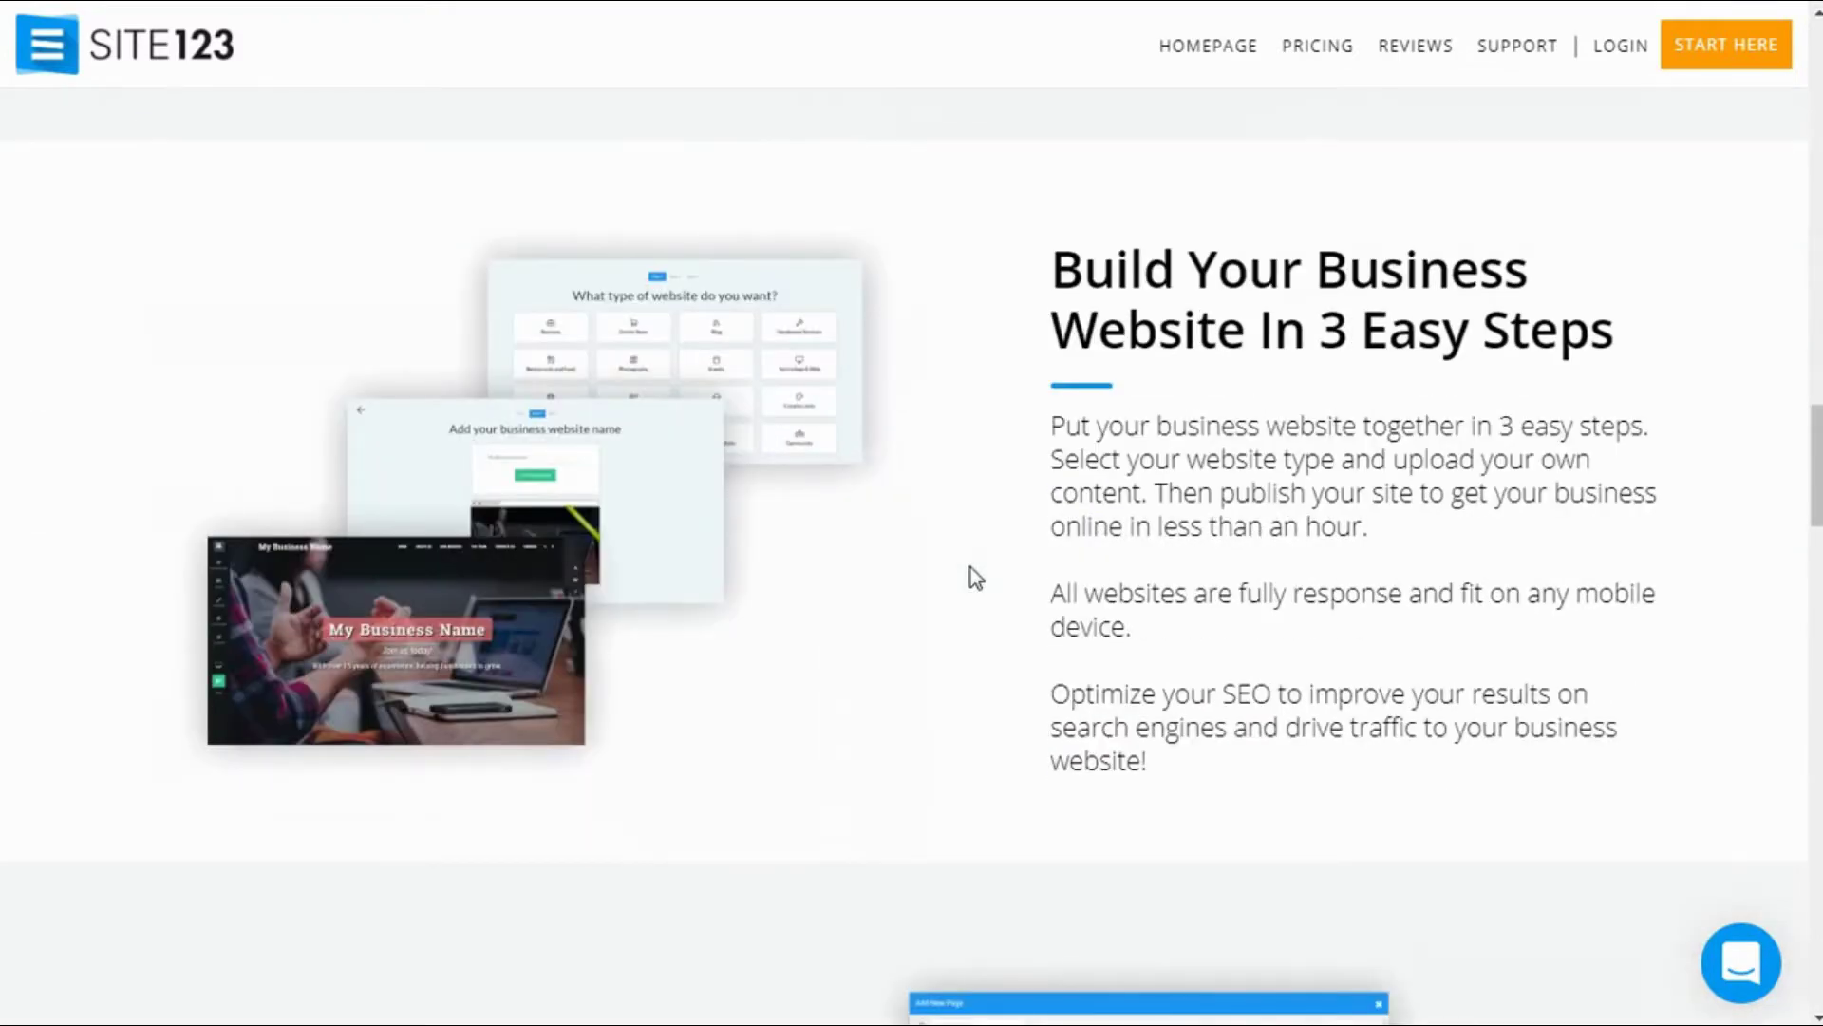
scroll(971, 567, down, 6)
scroll(970, 567, down, 3)
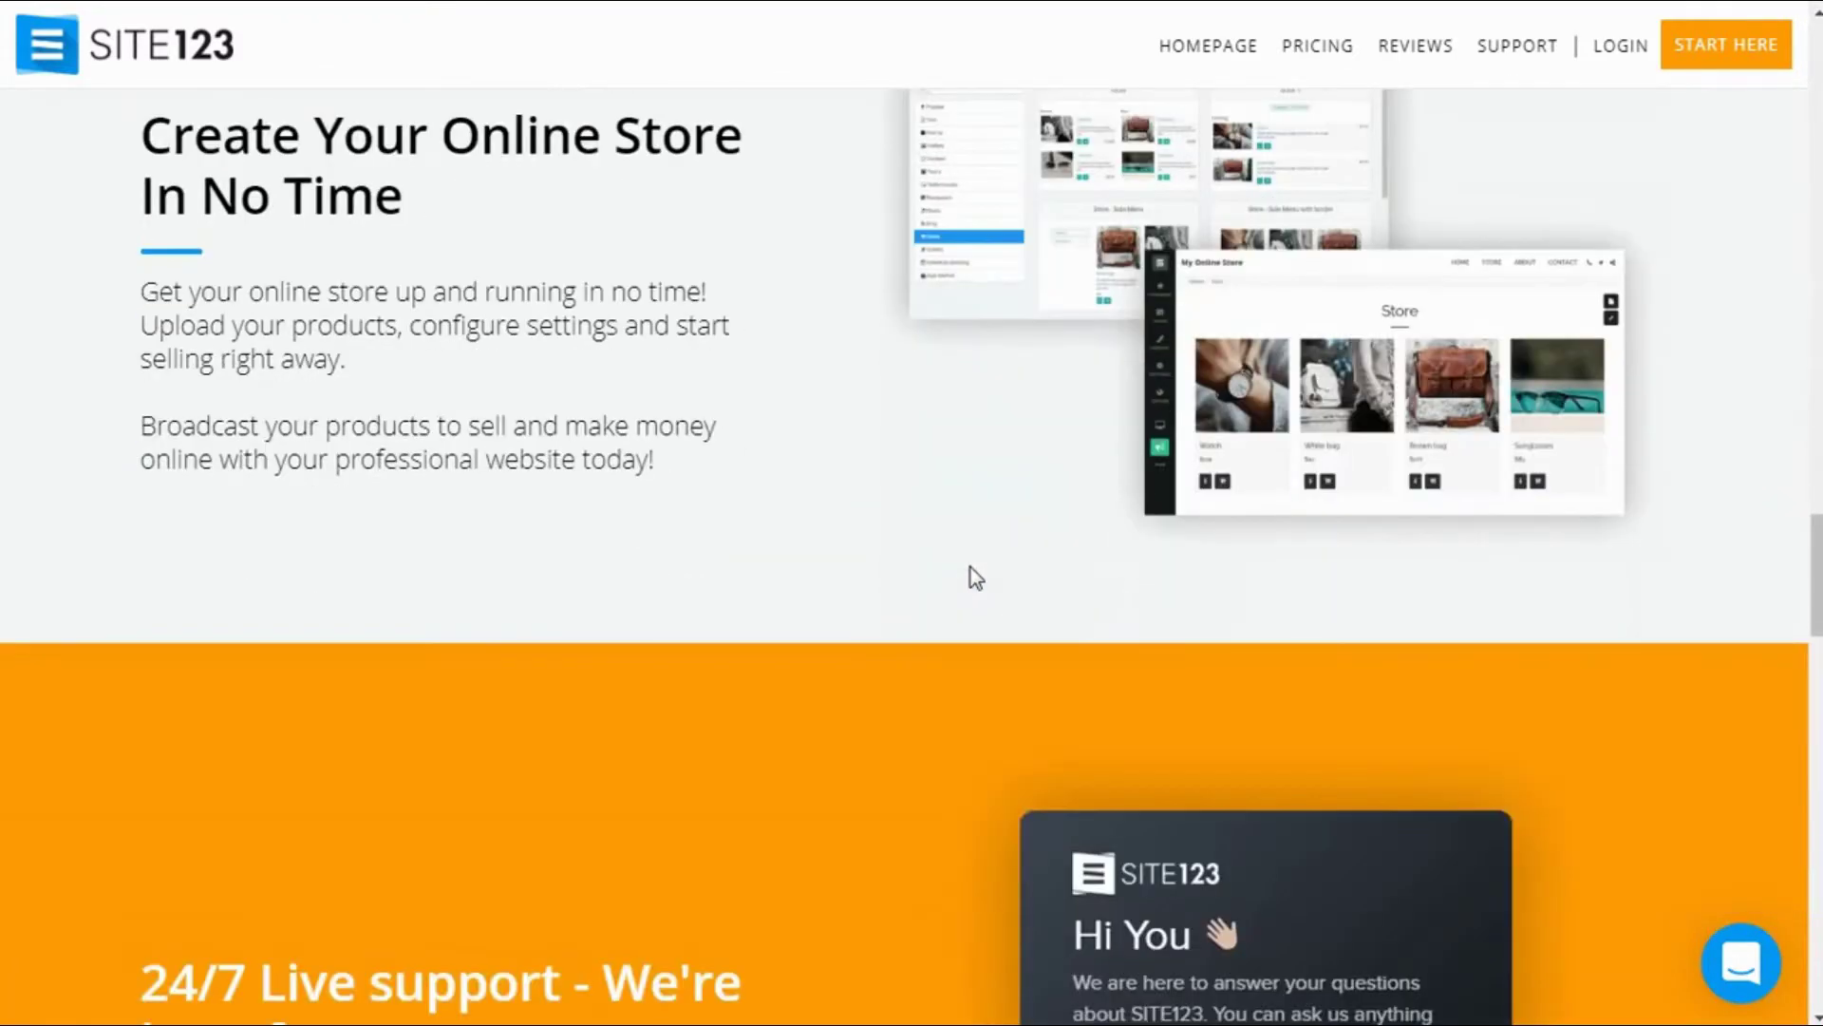
scroll(970, 567, down, 3)
scroll(970, 566, down, 6)
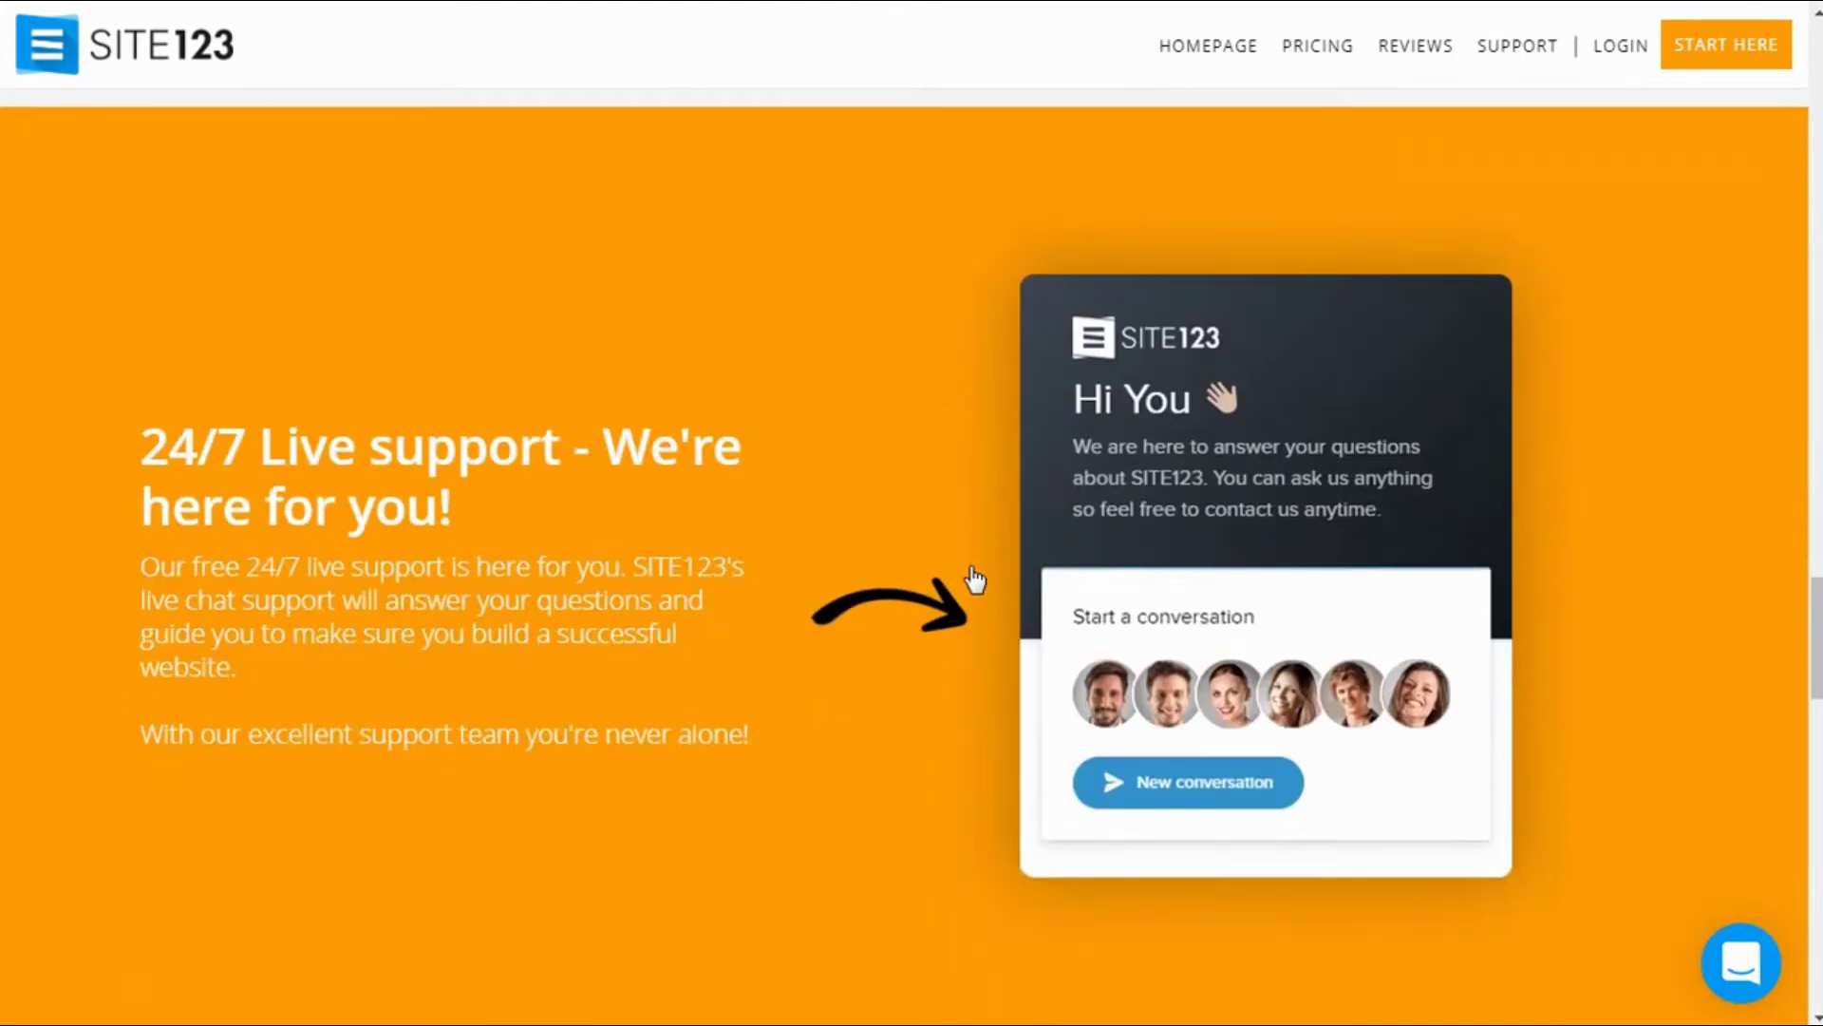
scroll(973, 573, down, 15)
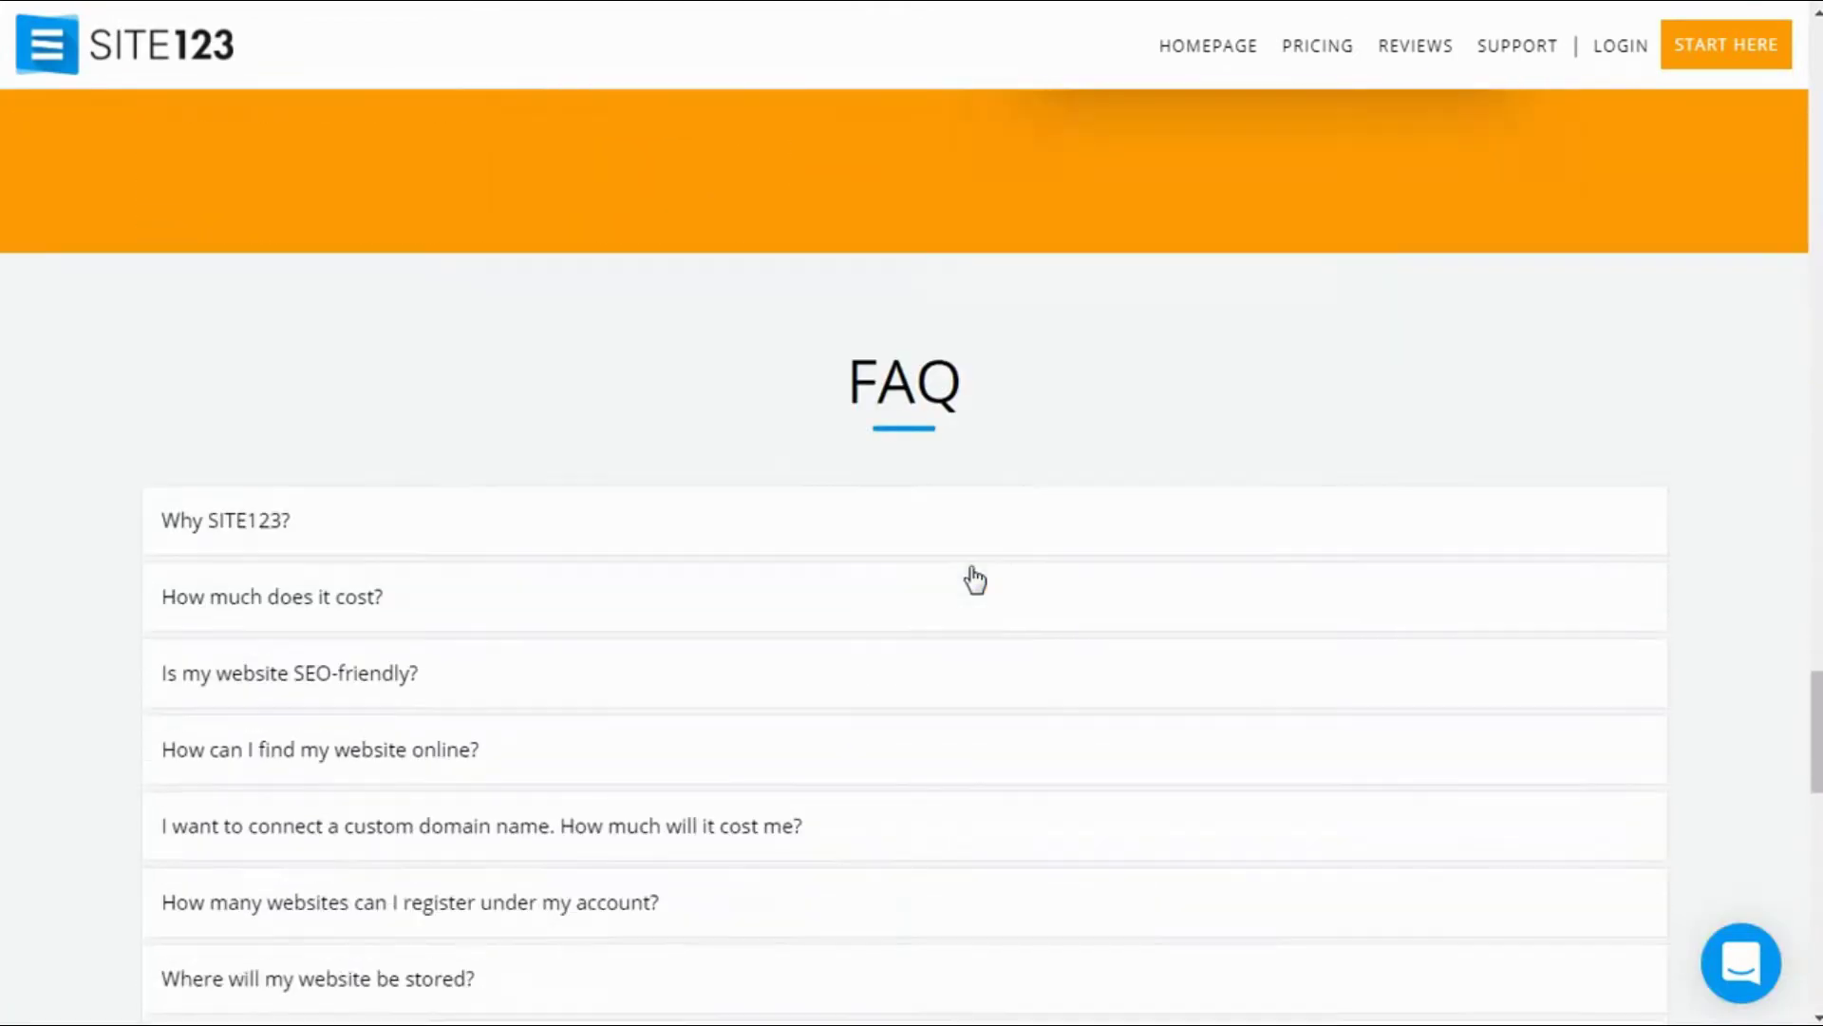
scroll(973, 567, up, 15)
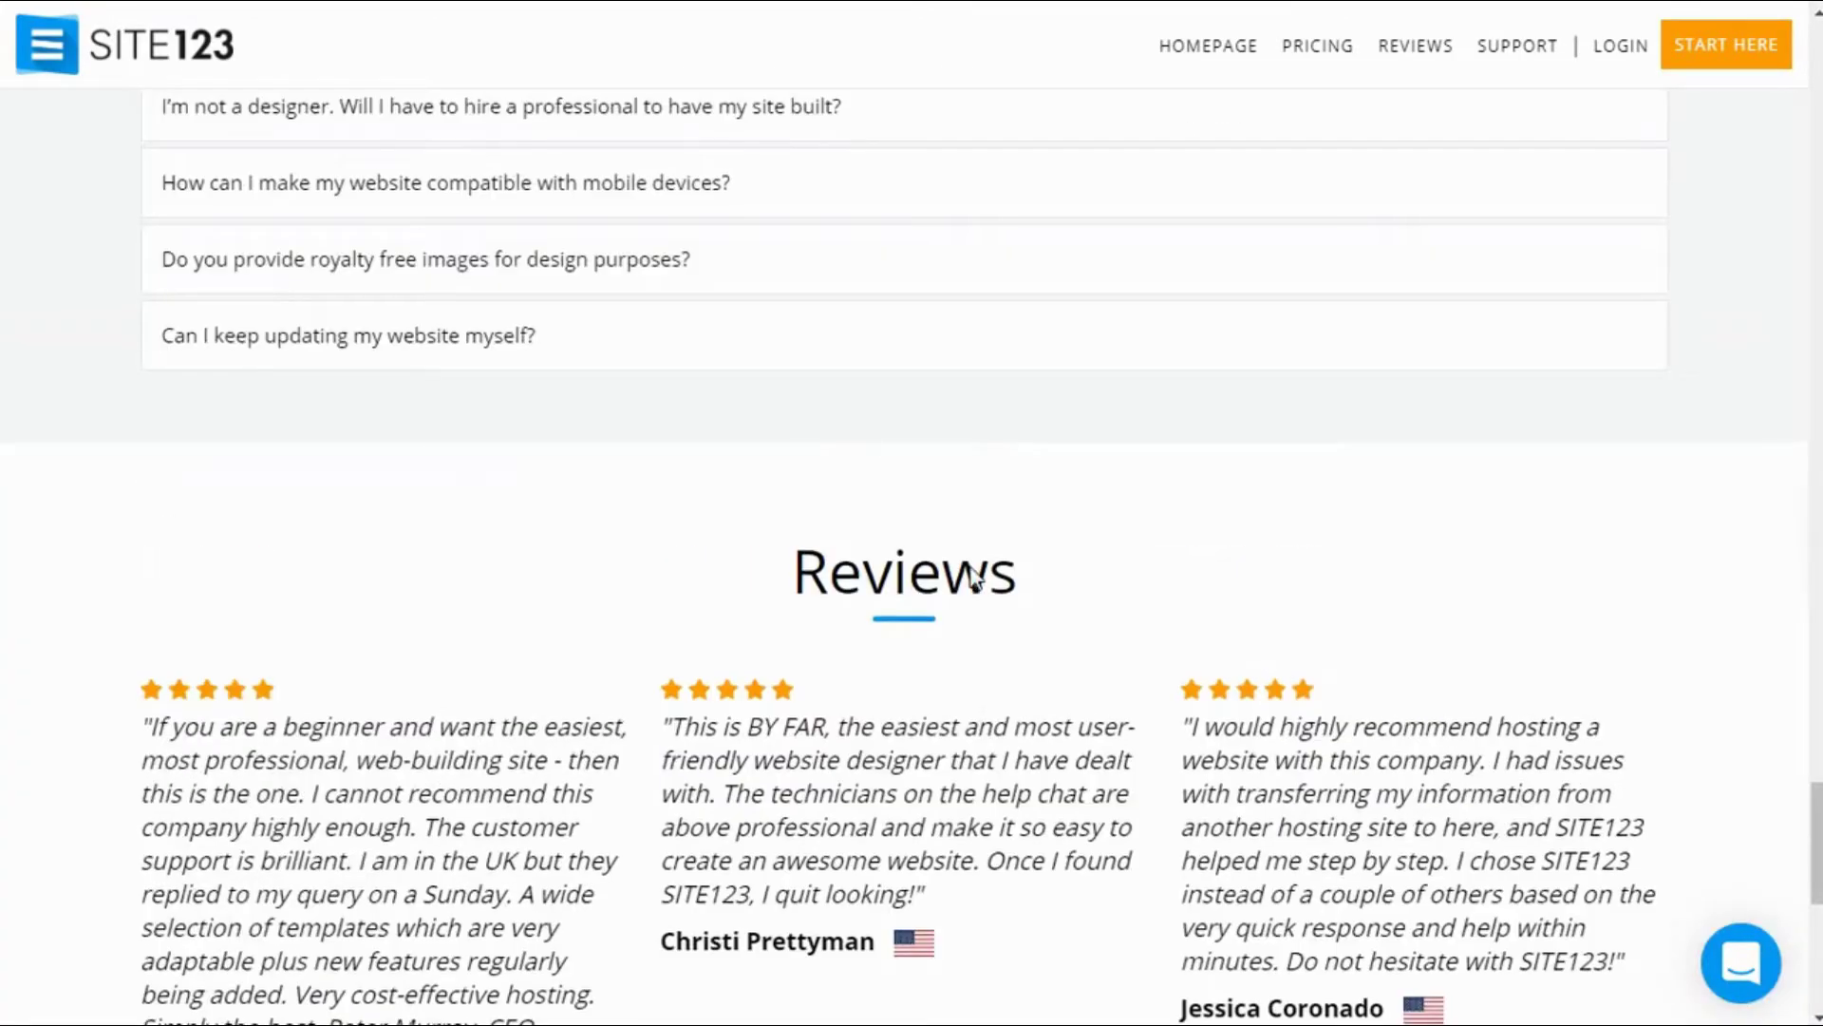
scroll(968, 567, up, 15)
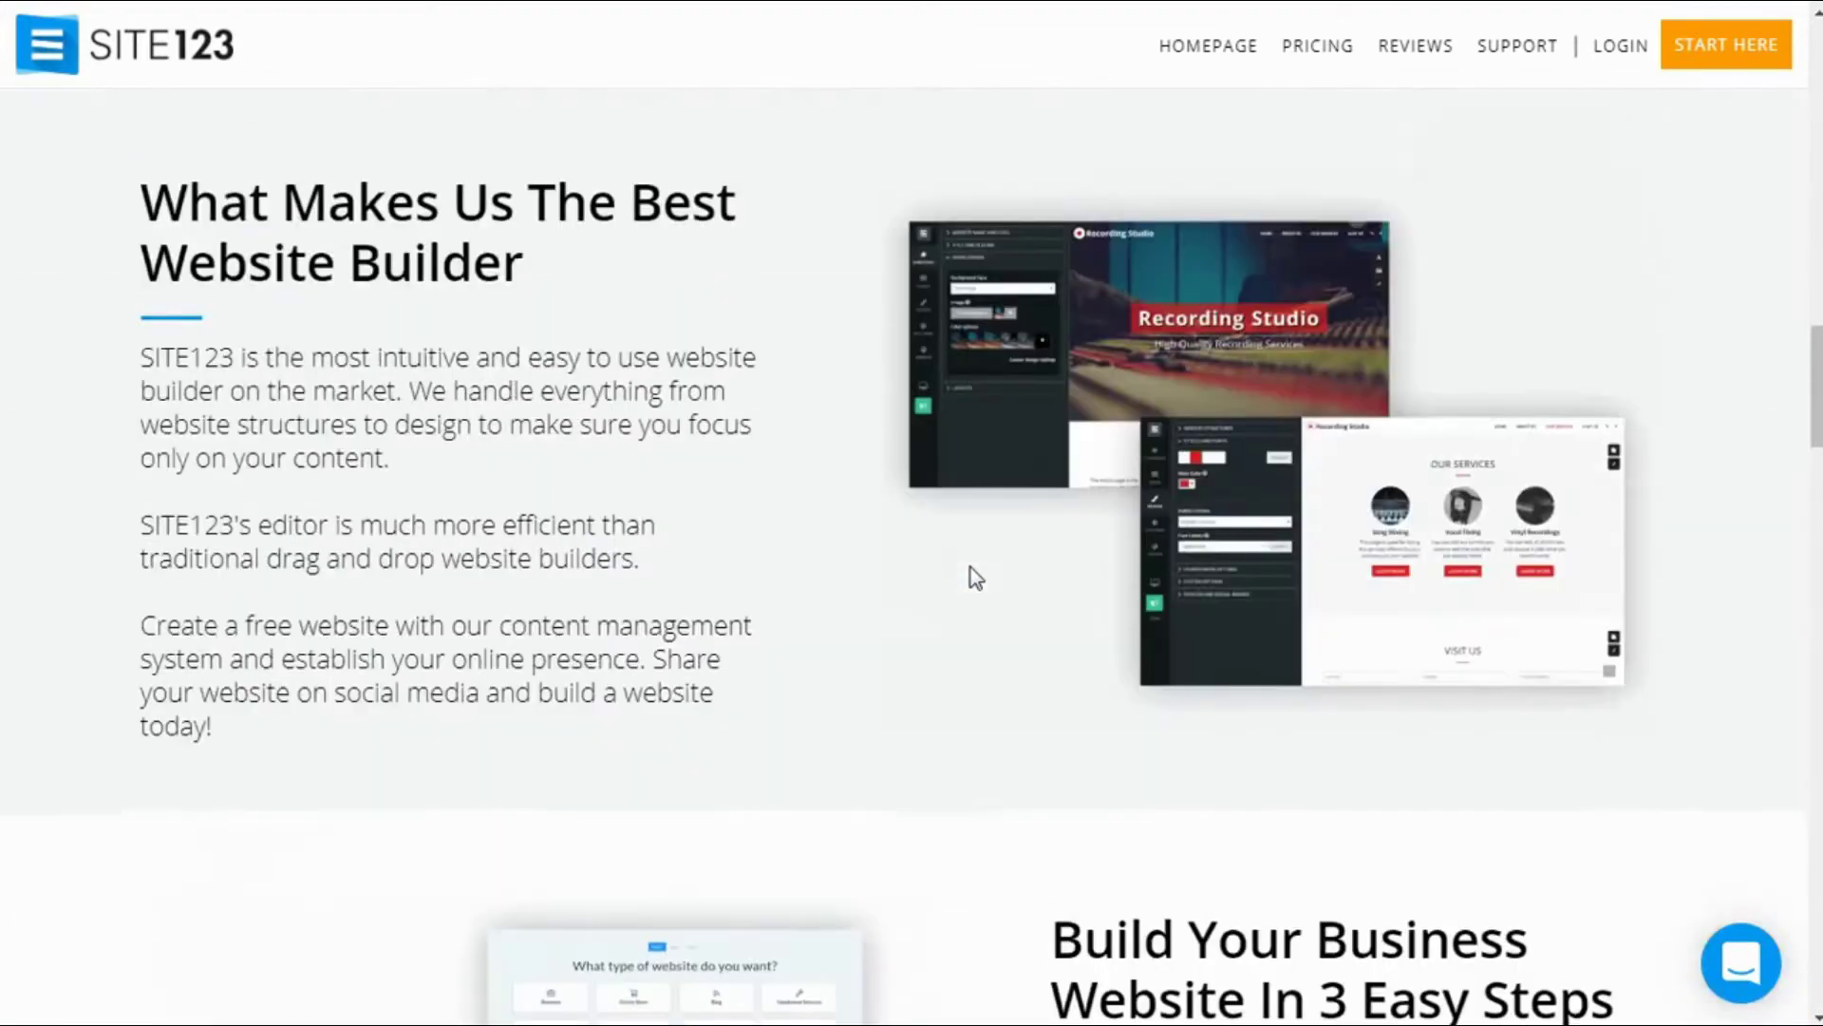
scroll(971, 566, up, 5)
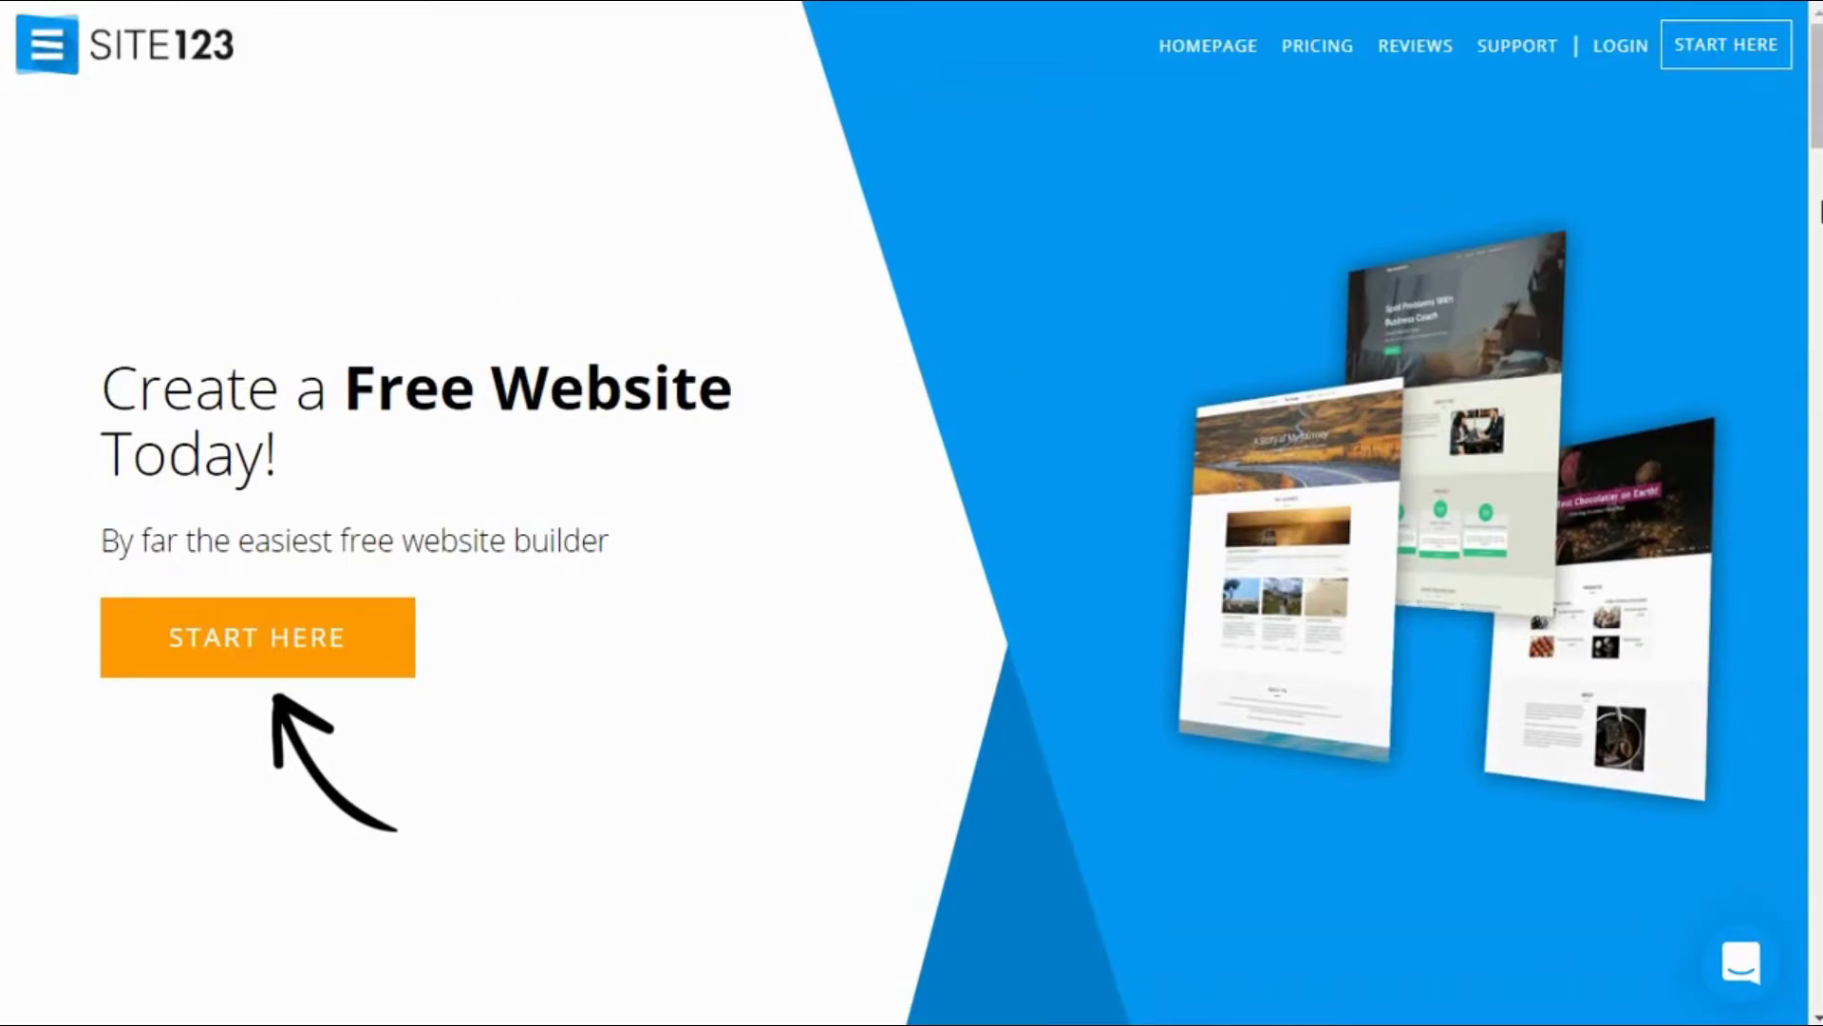
Step: Go from LOGIN to the new-user sign-up and view its website type choices
click(1618, 55)
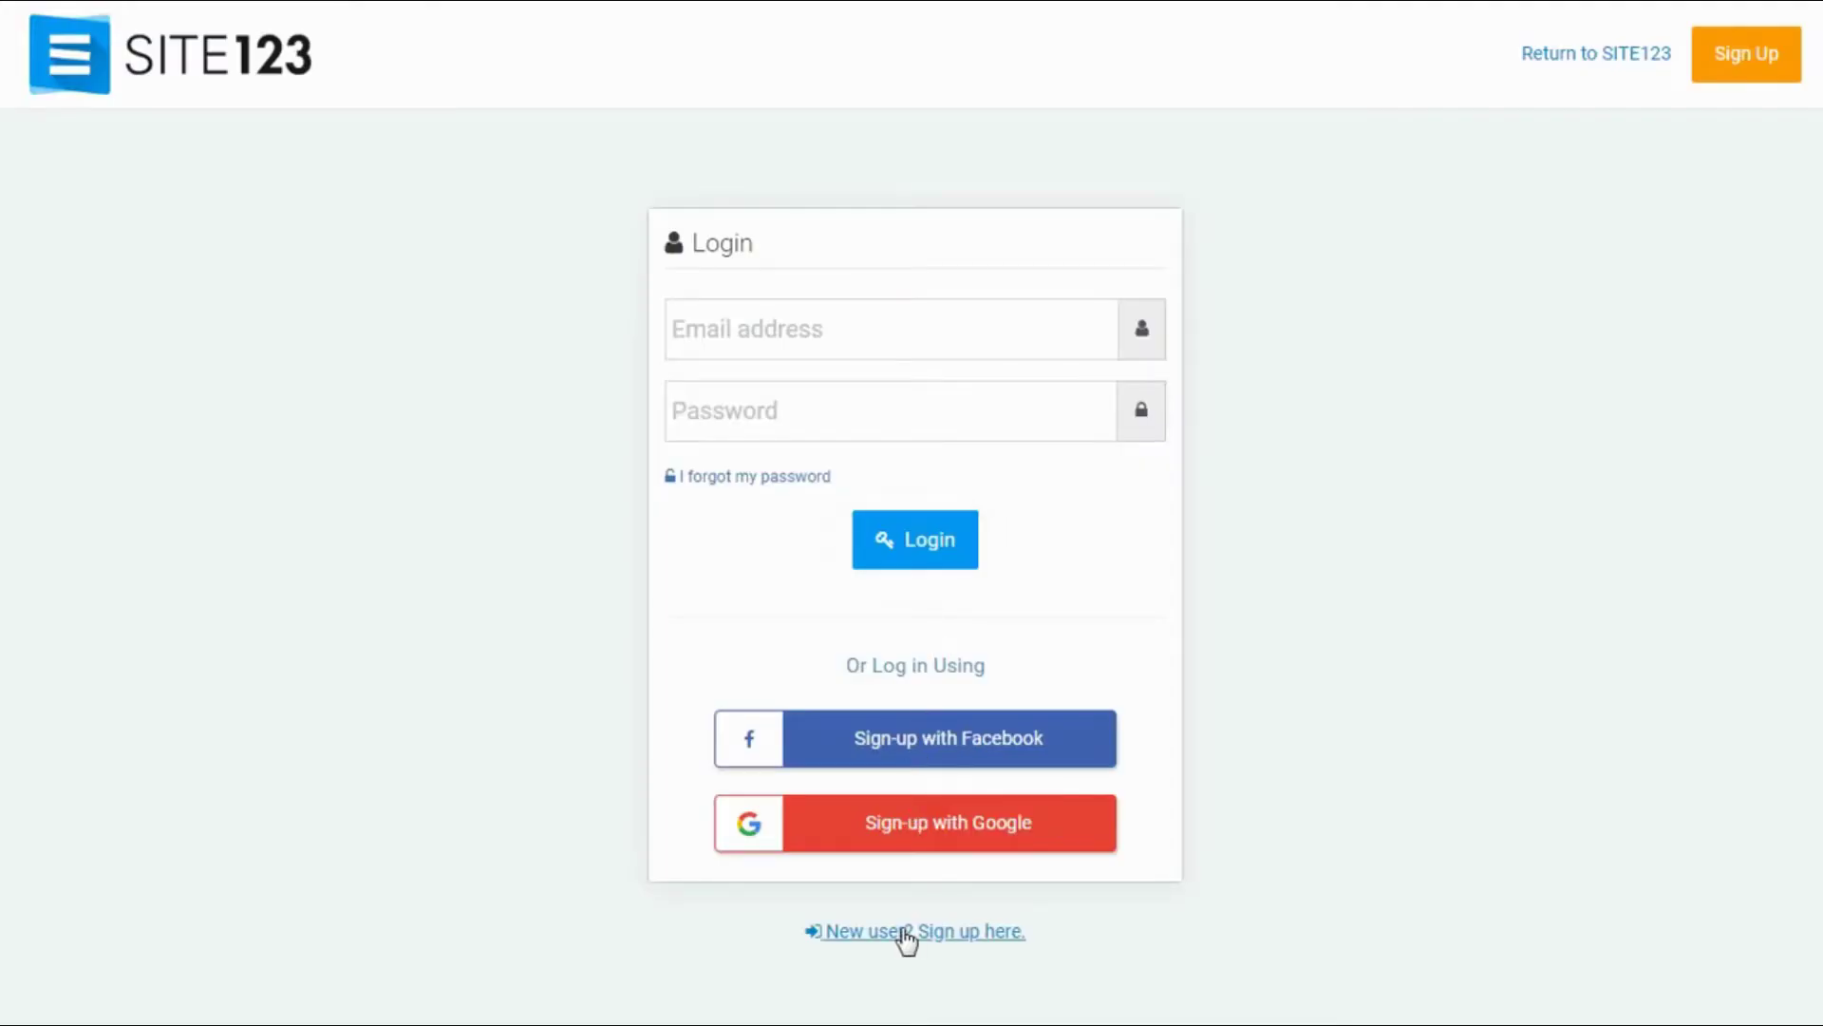
click(906, 935)
scroll(655, 570, down, 1)
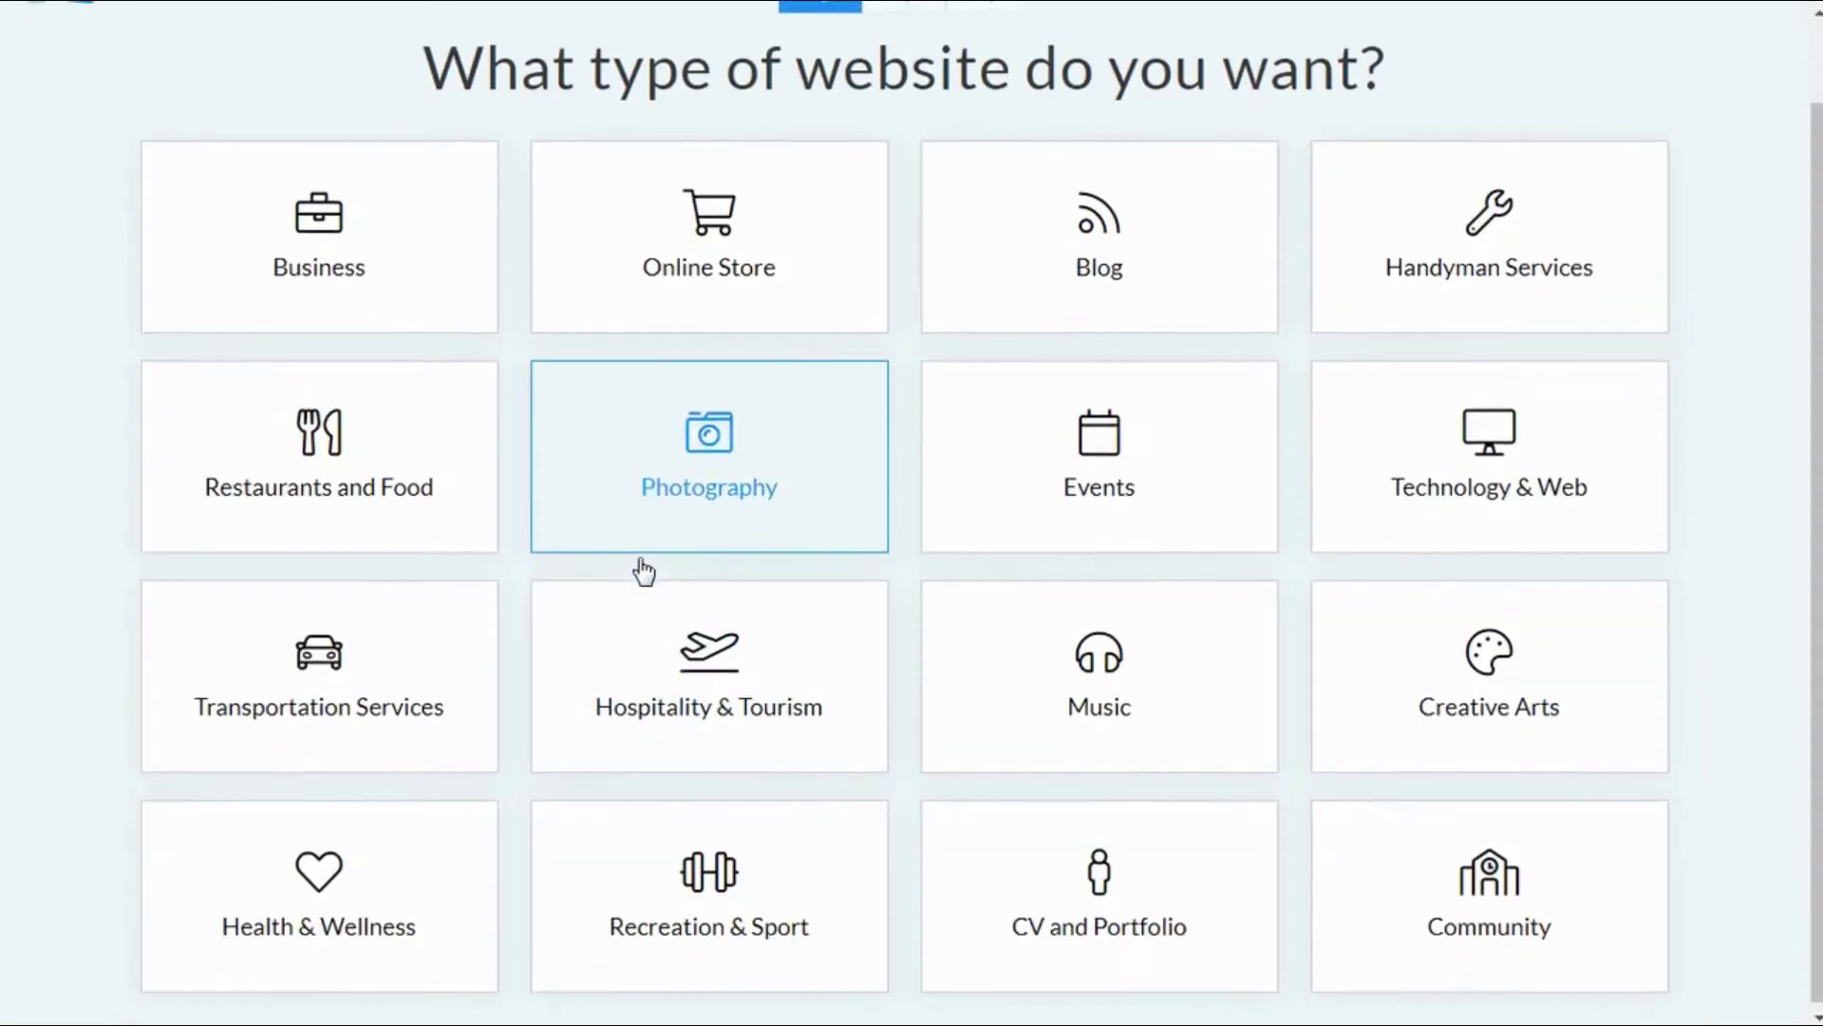
scroll(642, 567, up, 1)
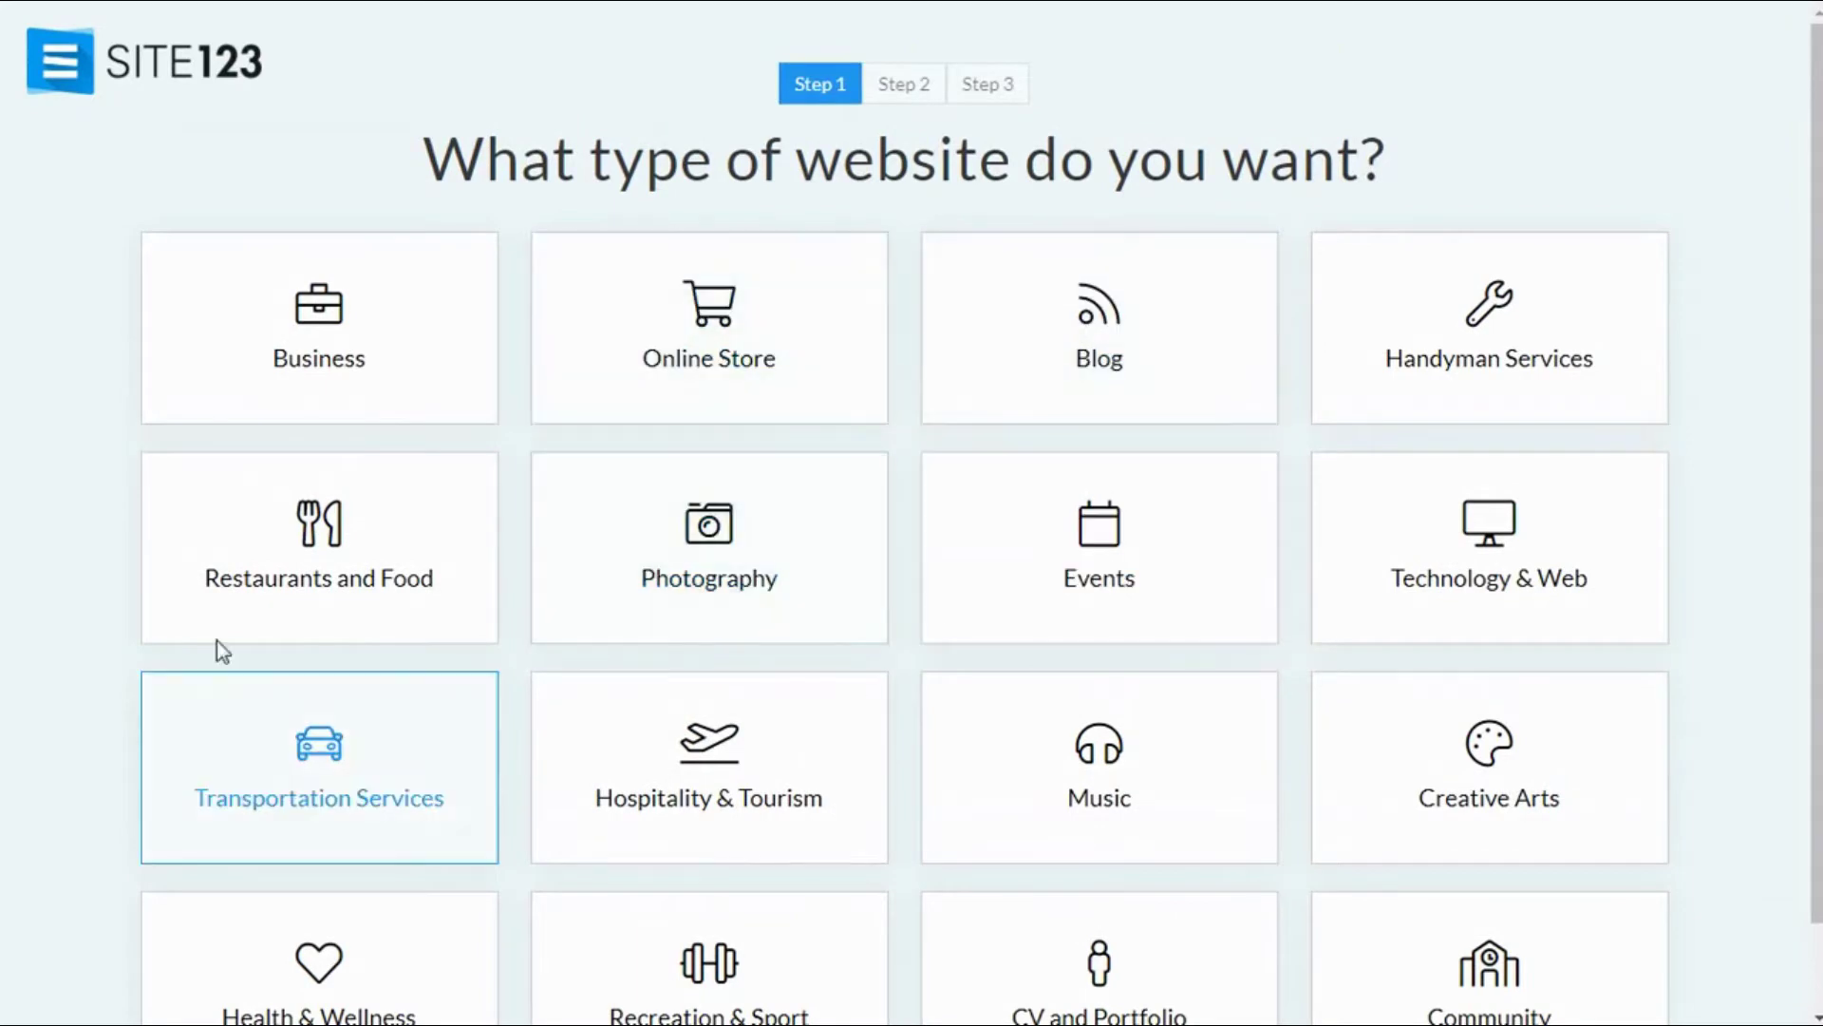
scroll(1305, 890, down, 1)
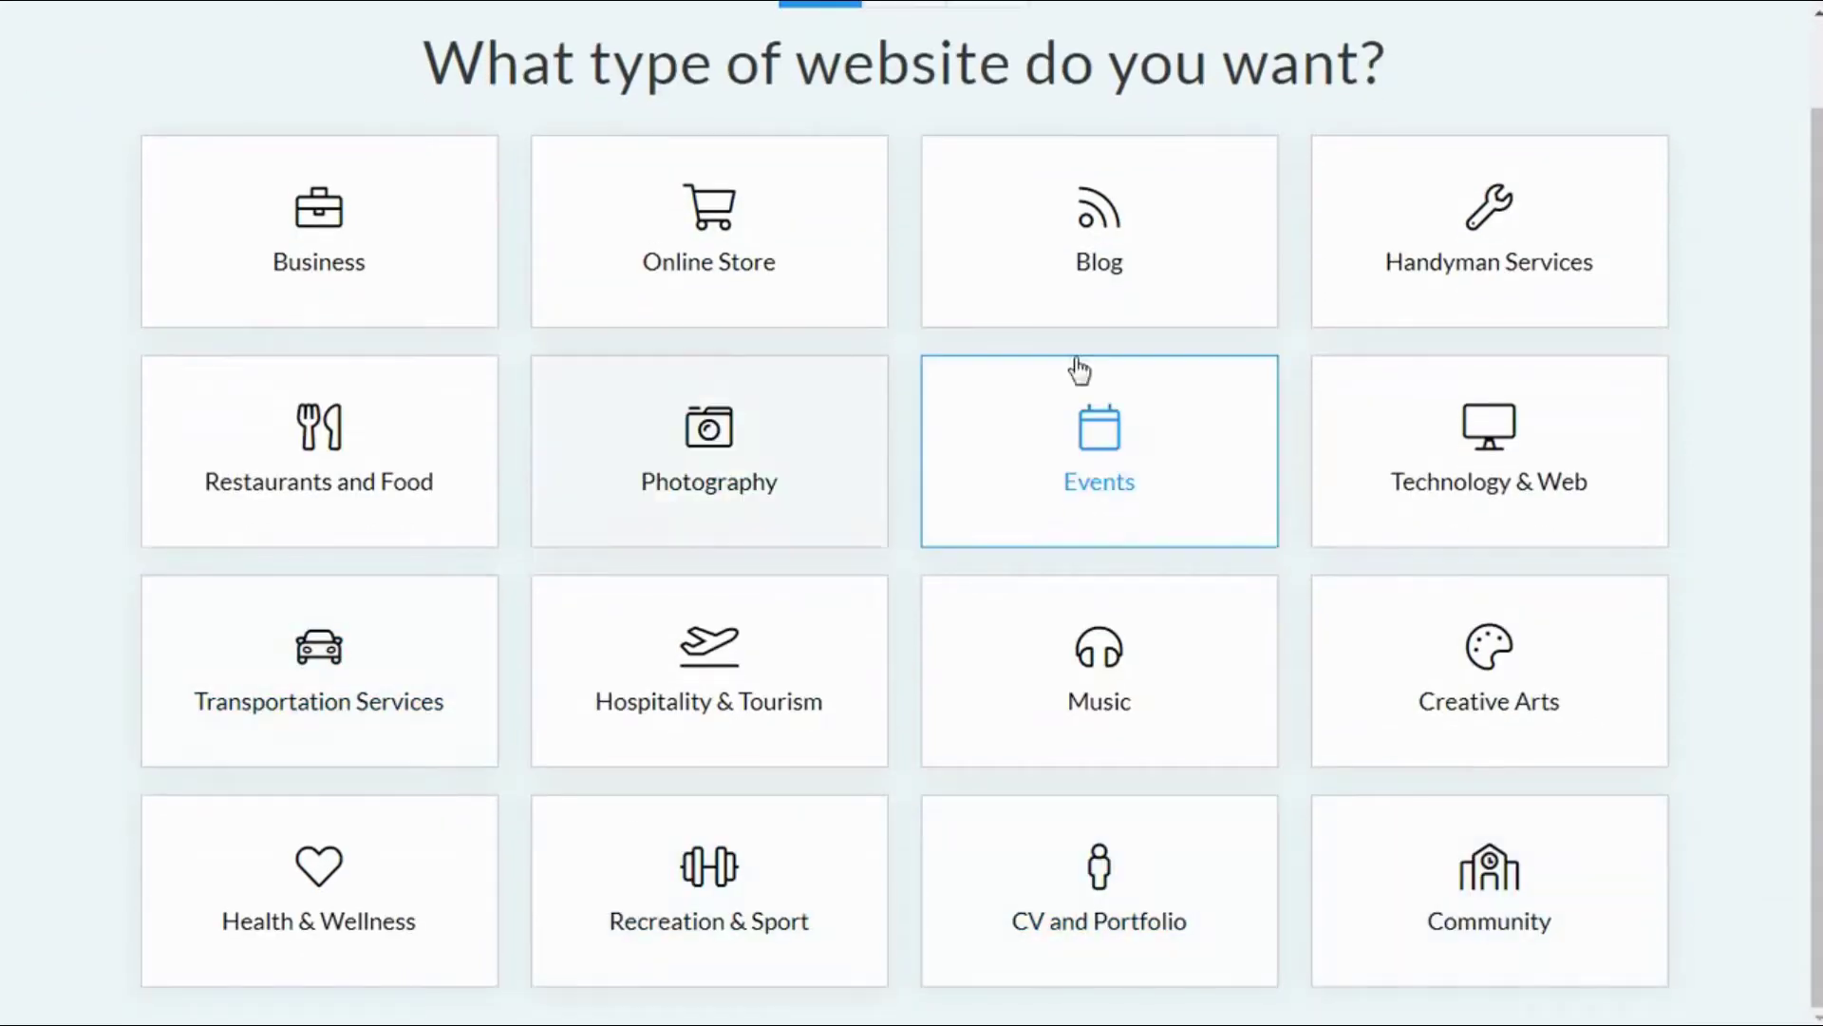
scroll(1139, 474, up, 1)
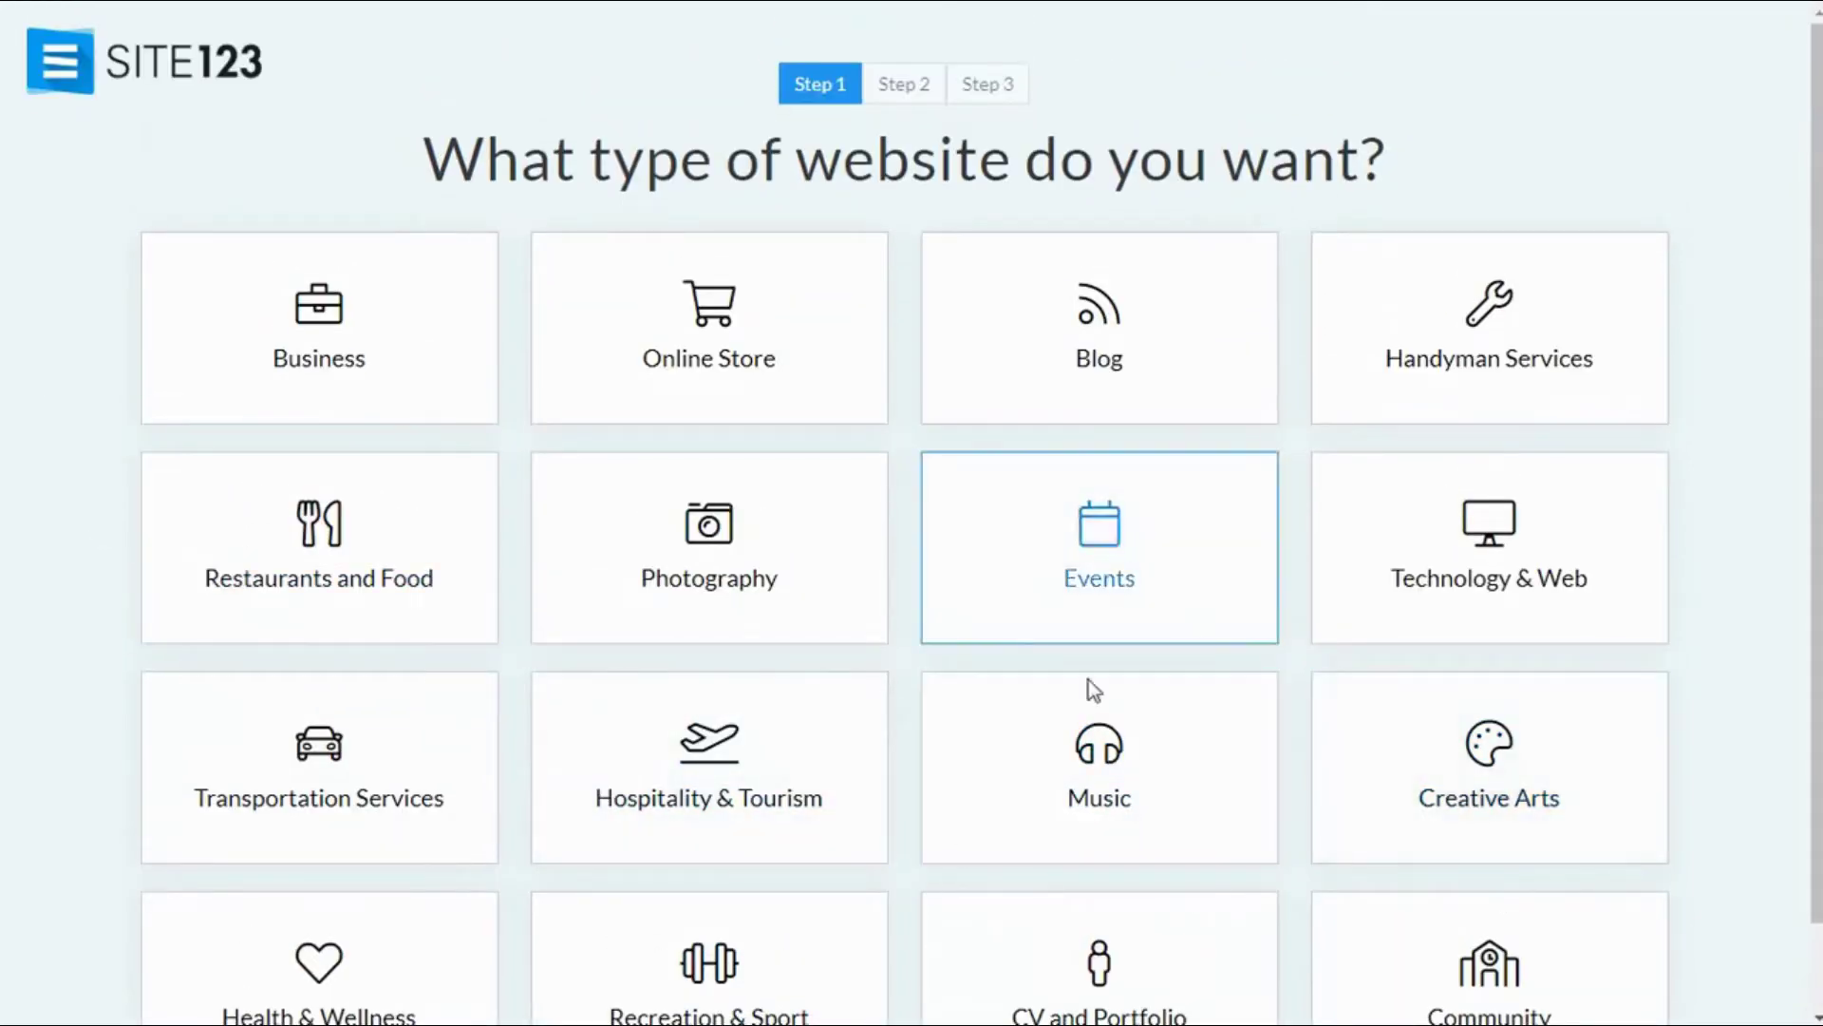
Step: Choose Blog as the website type and name it 'Marketing Blog'
click(1049, 395)
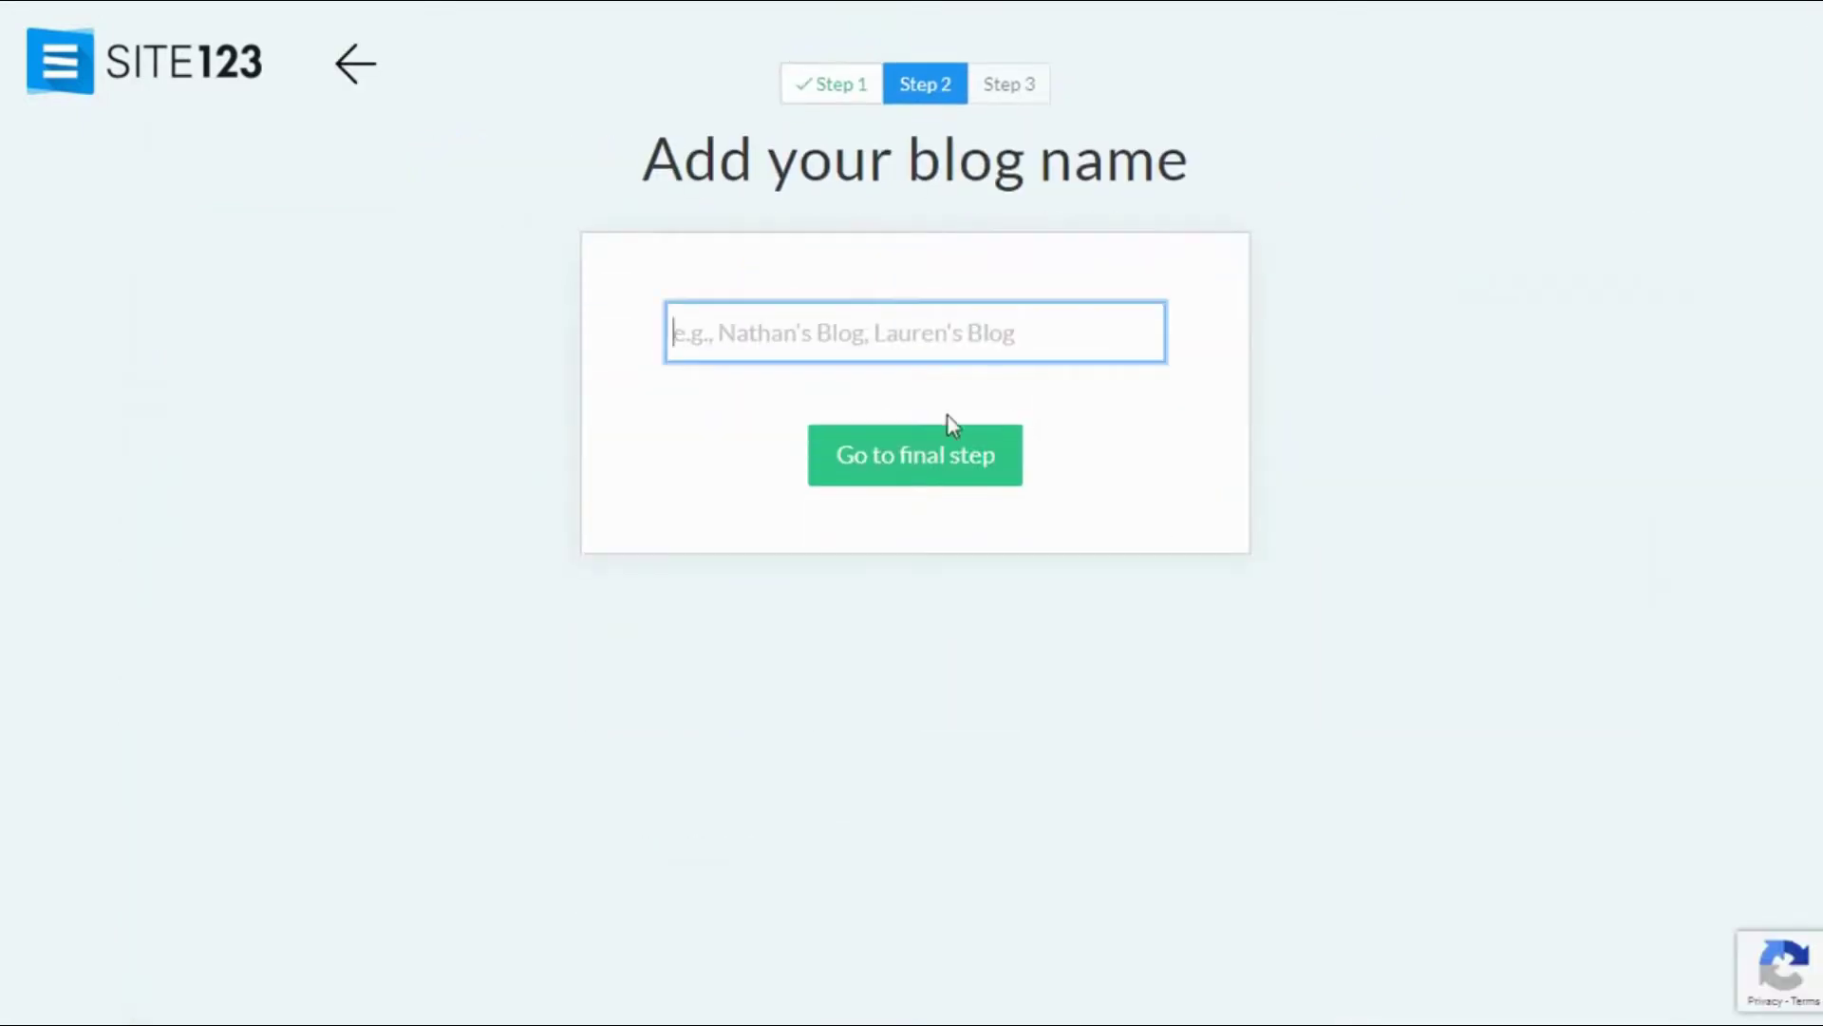
text(Mark)
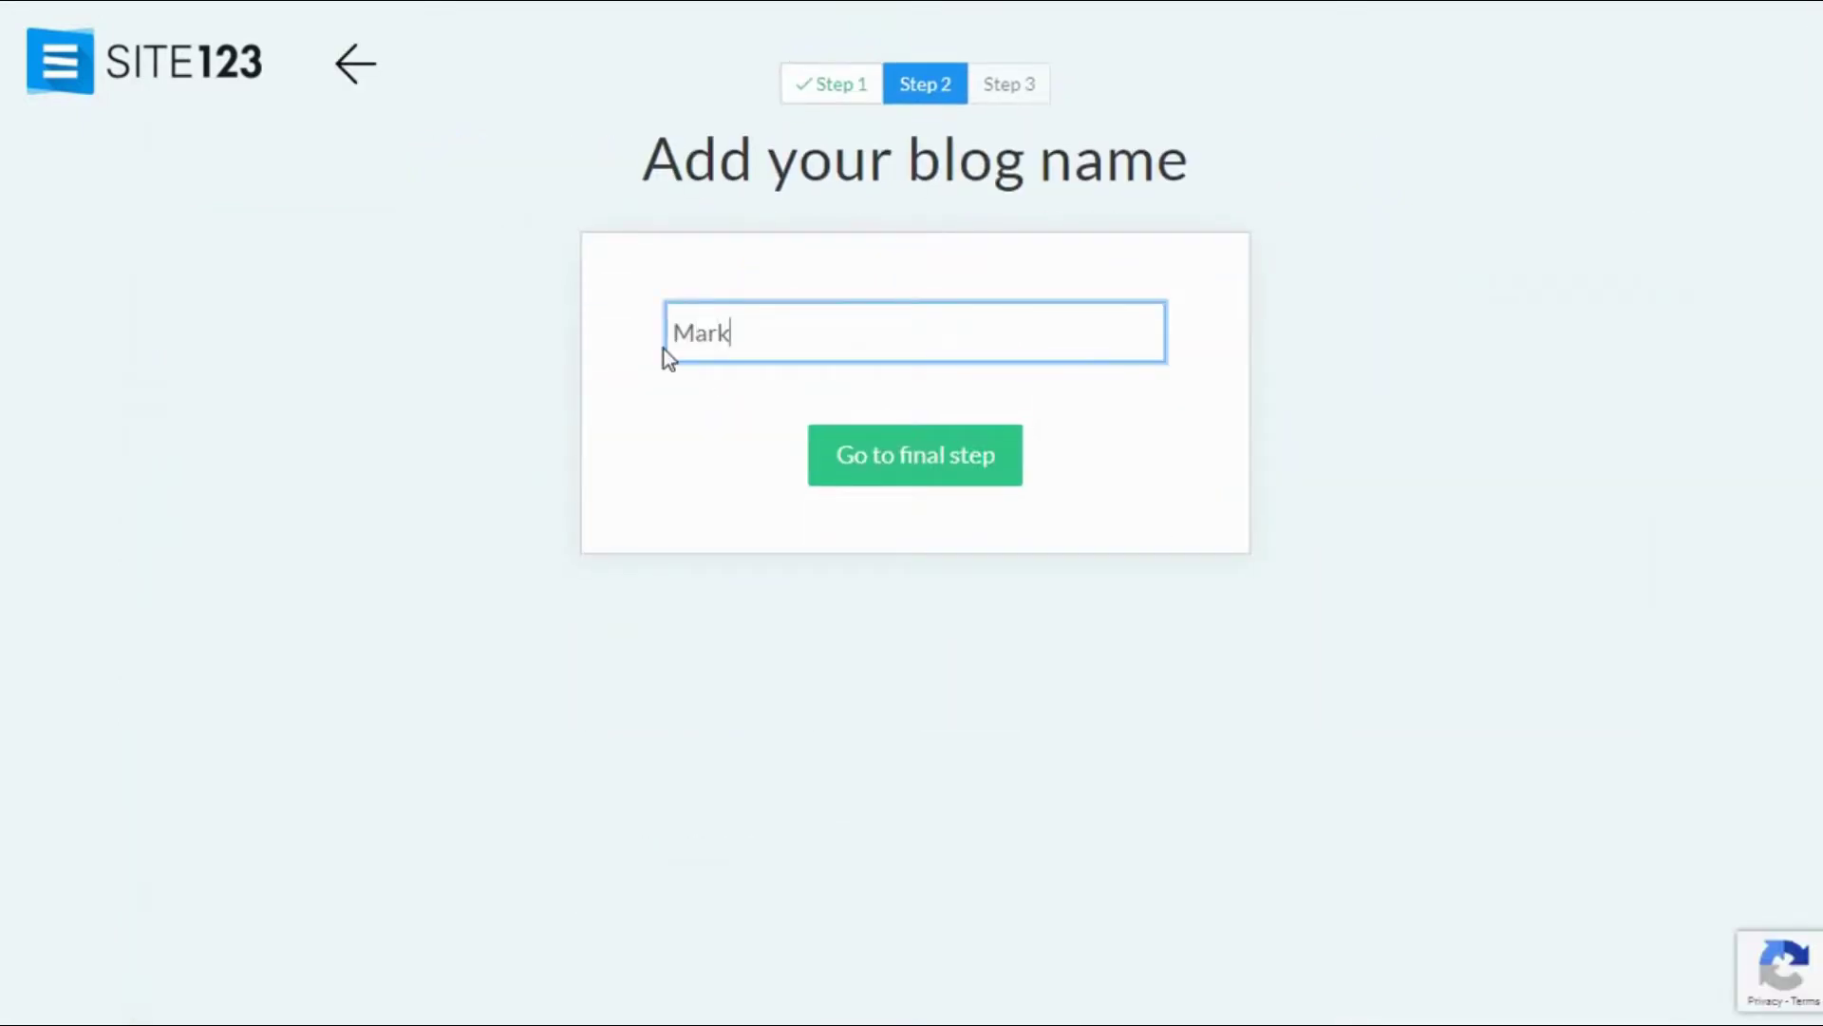
text(eting Blog)
key(Return)
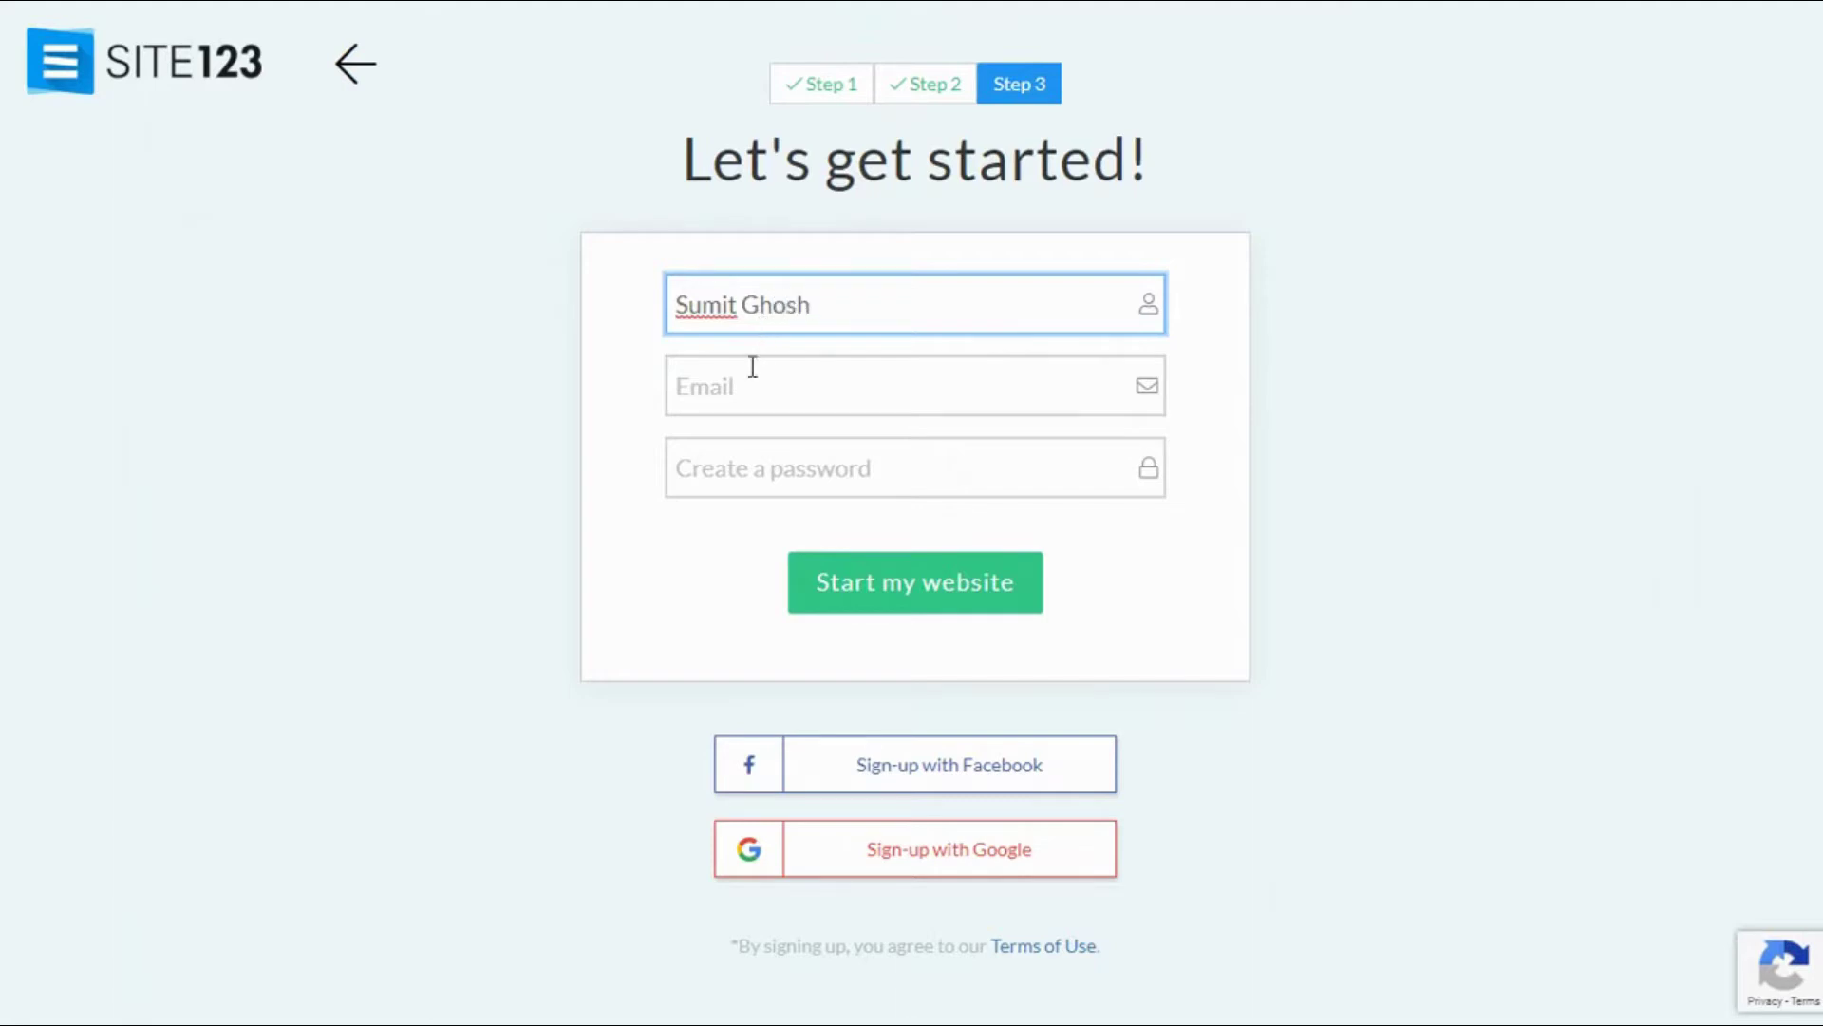
Step: Enter the account holder's name, e-mail and password, then submit to create the website
click(752, 370)
key(ctrl+v)
click(770, 480)
text(a)
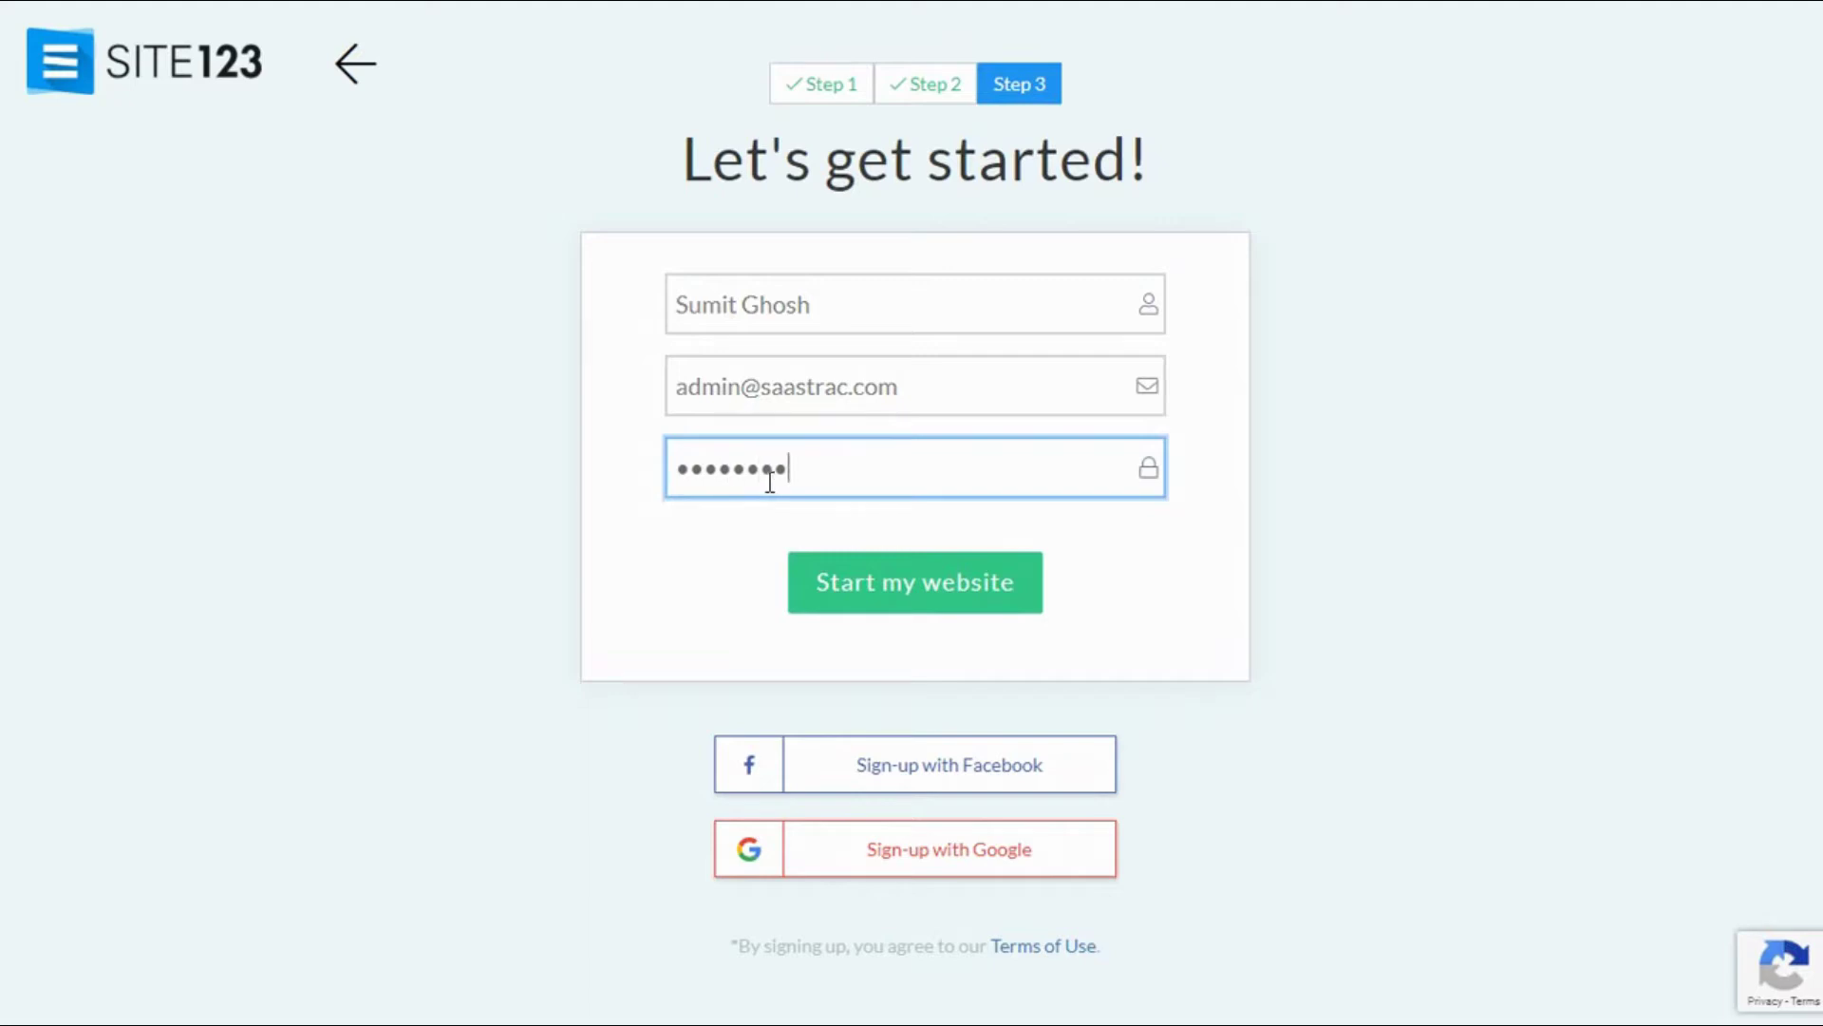
key(Return)
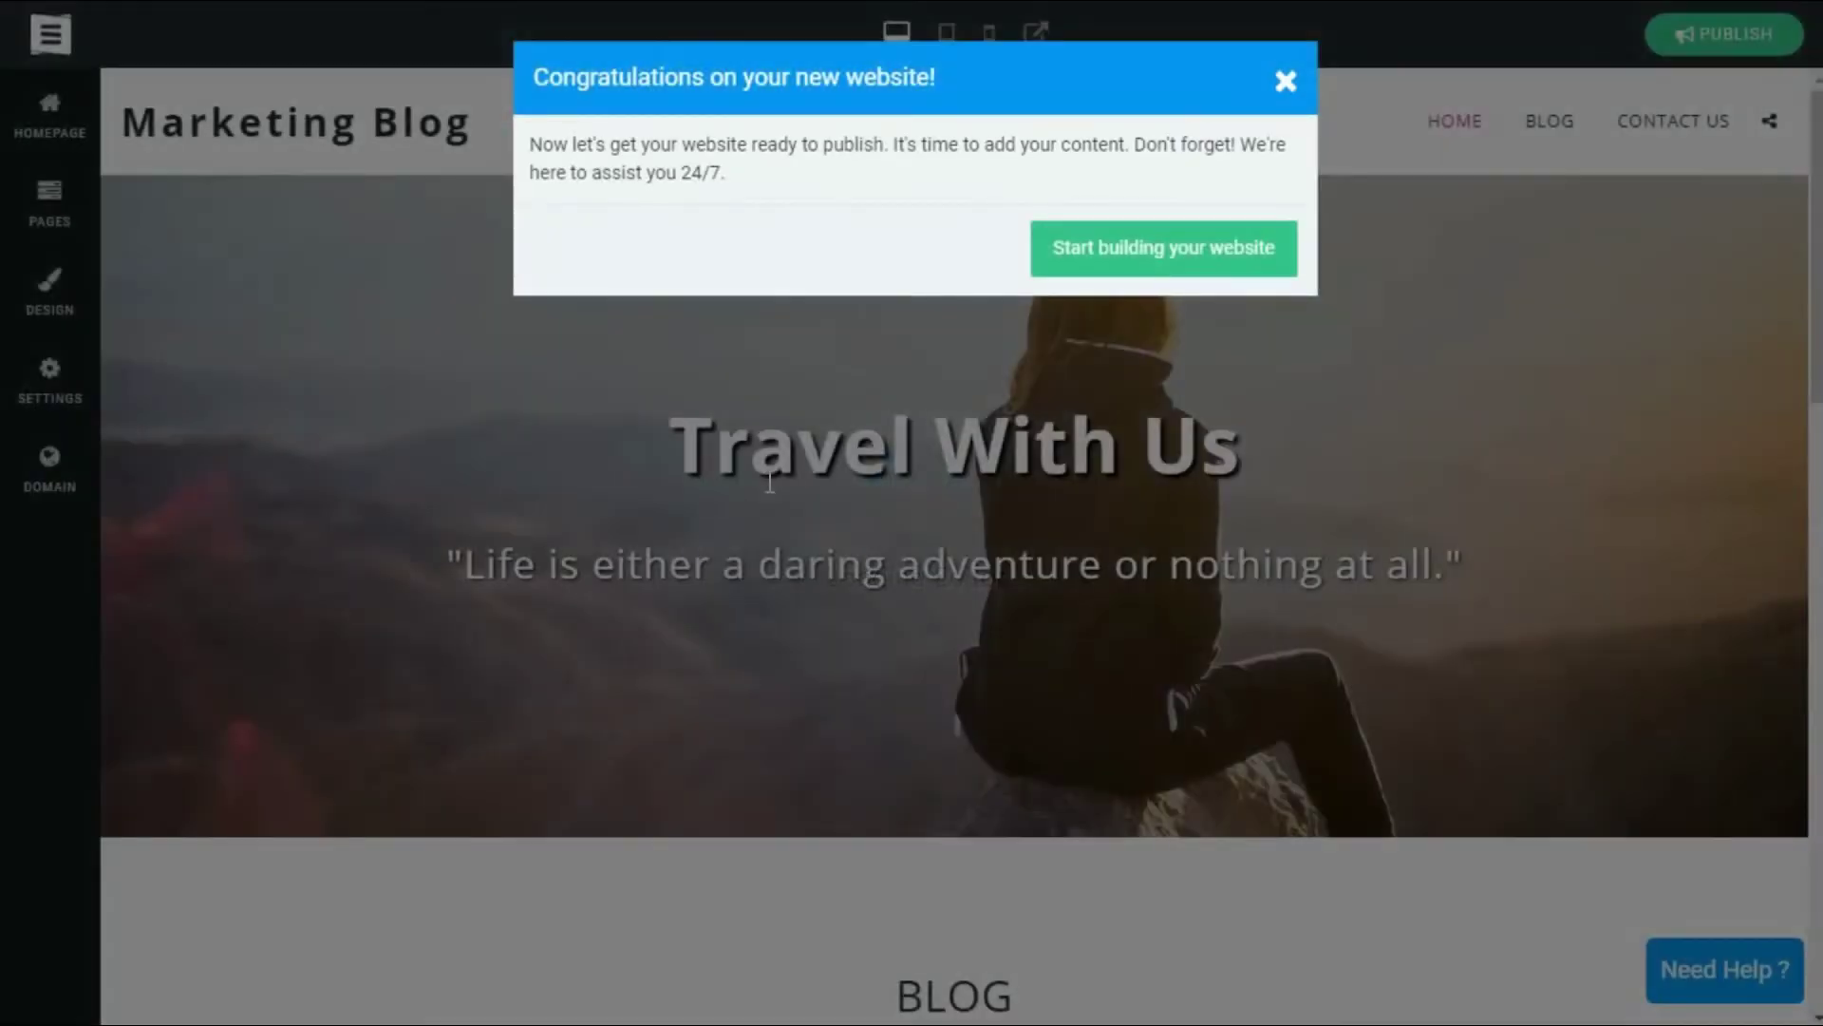
Step: Dismiss the Congratulations message and scroll through the new Marketing Blog homepage
click(769, 482)
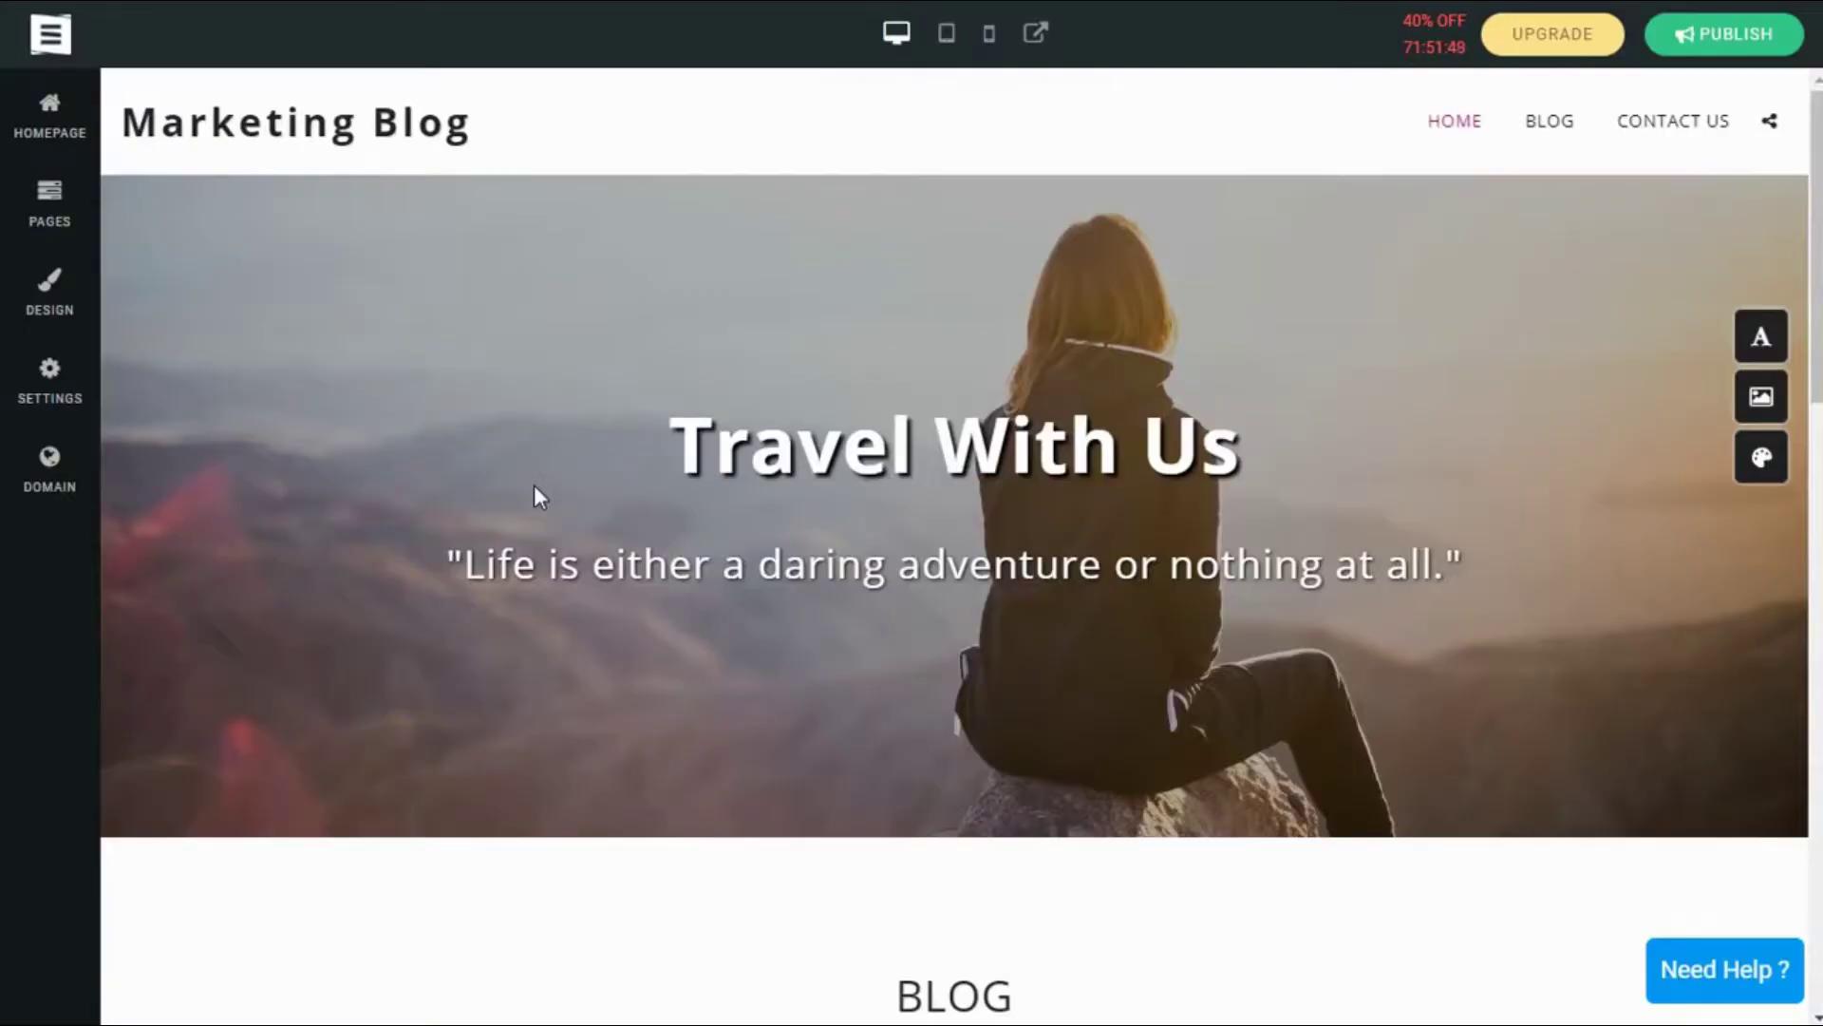
scroll(611, 468, down, 15)
scroll(617, 471, down, 3)
scroll(612, 473, up, 10)
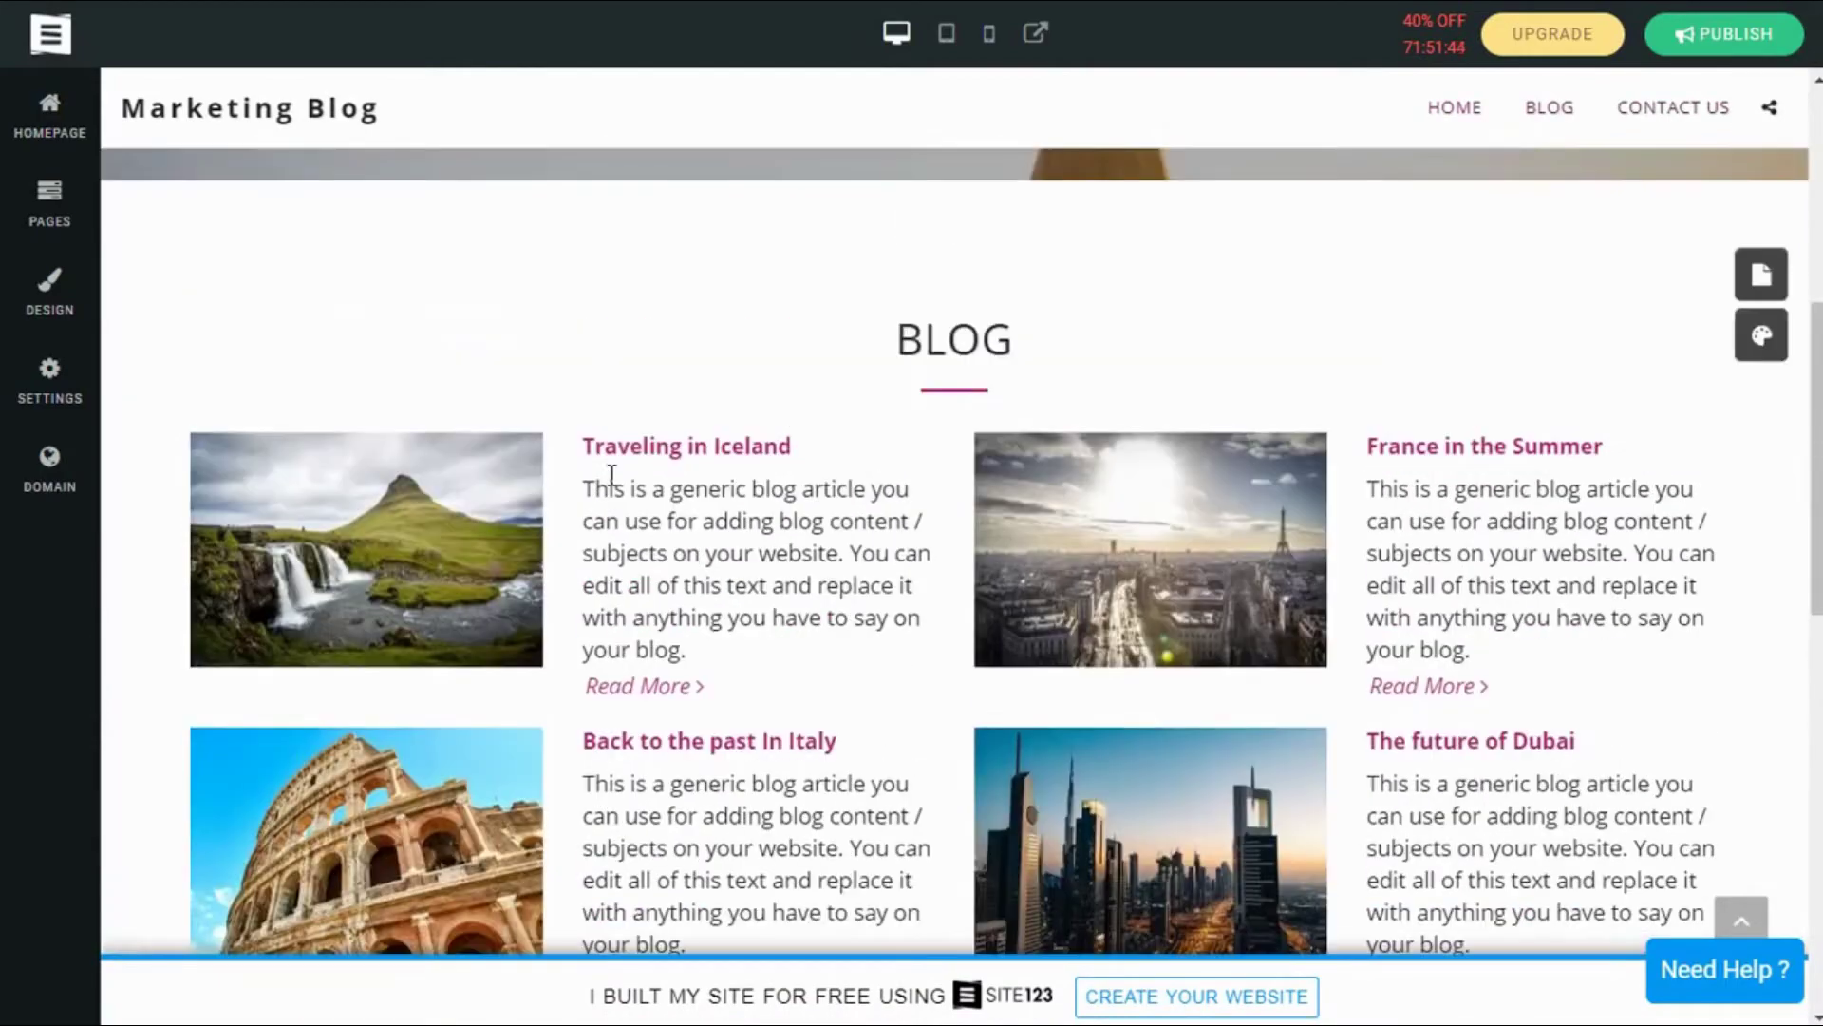
scroll(611, 475, up, 6)
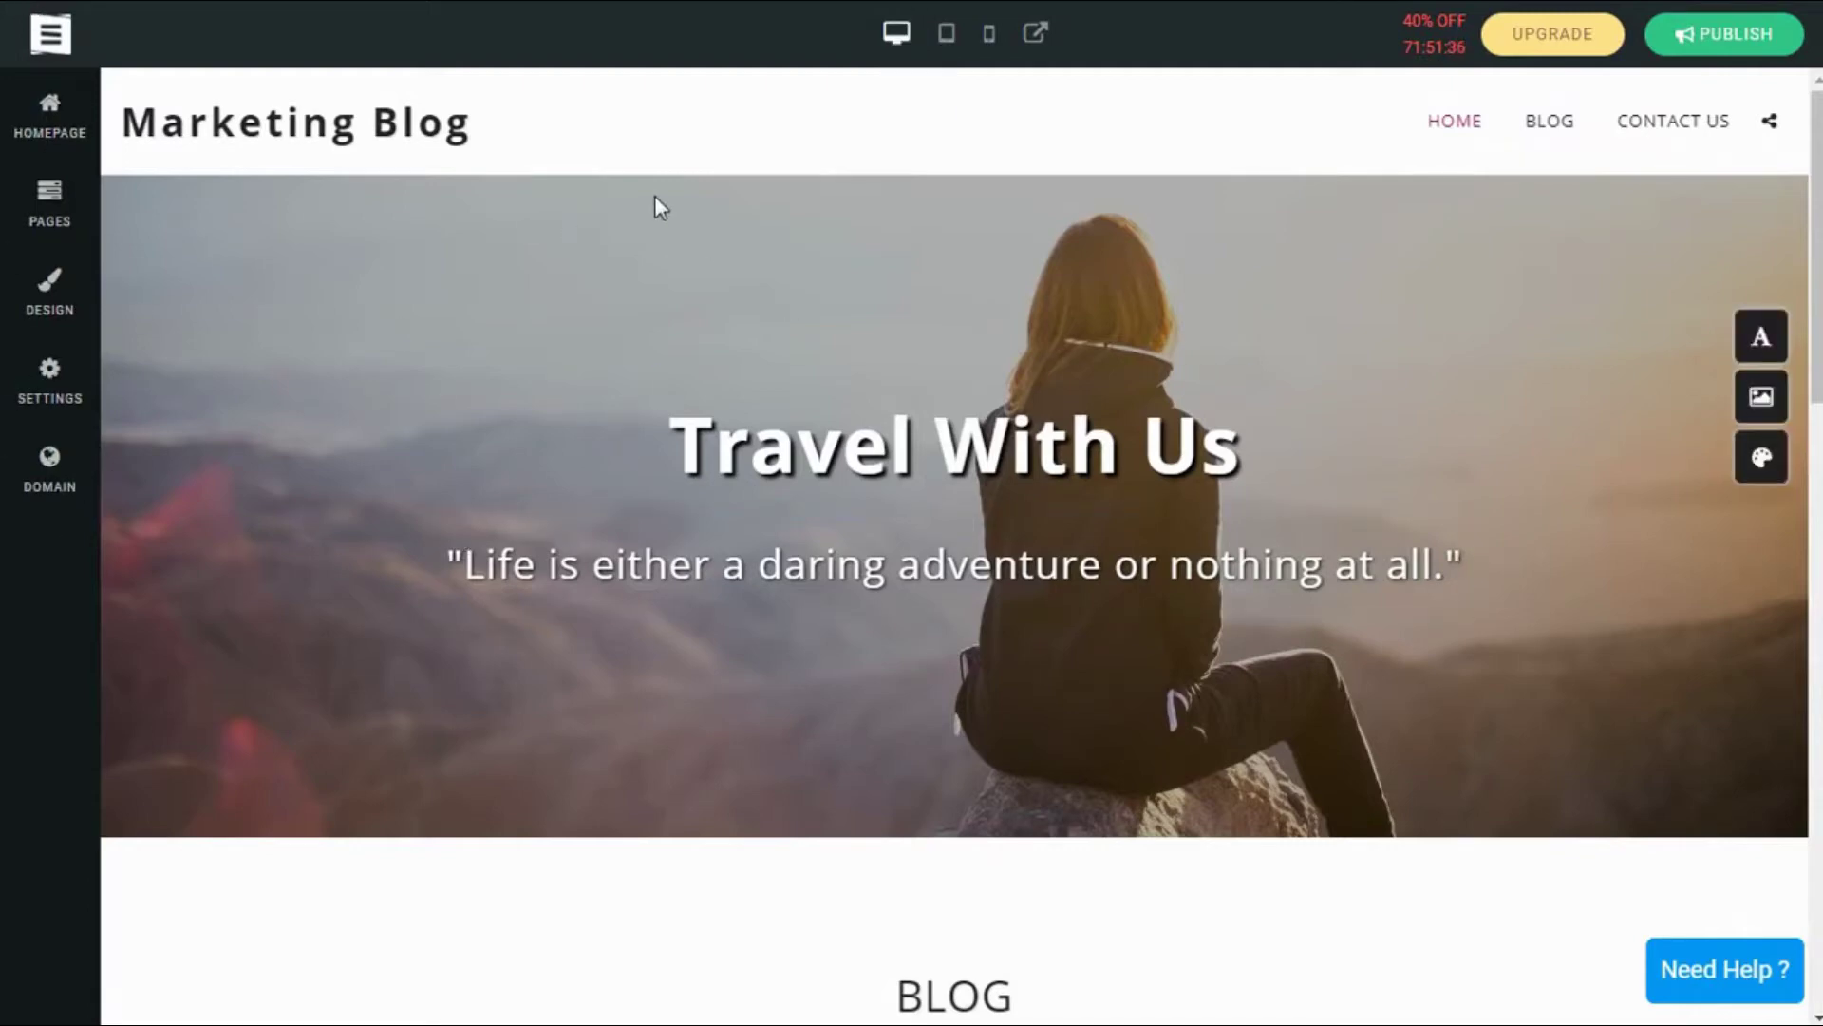
scroll(560, 490, down, 10)
scroll(584, 498, up, 10)
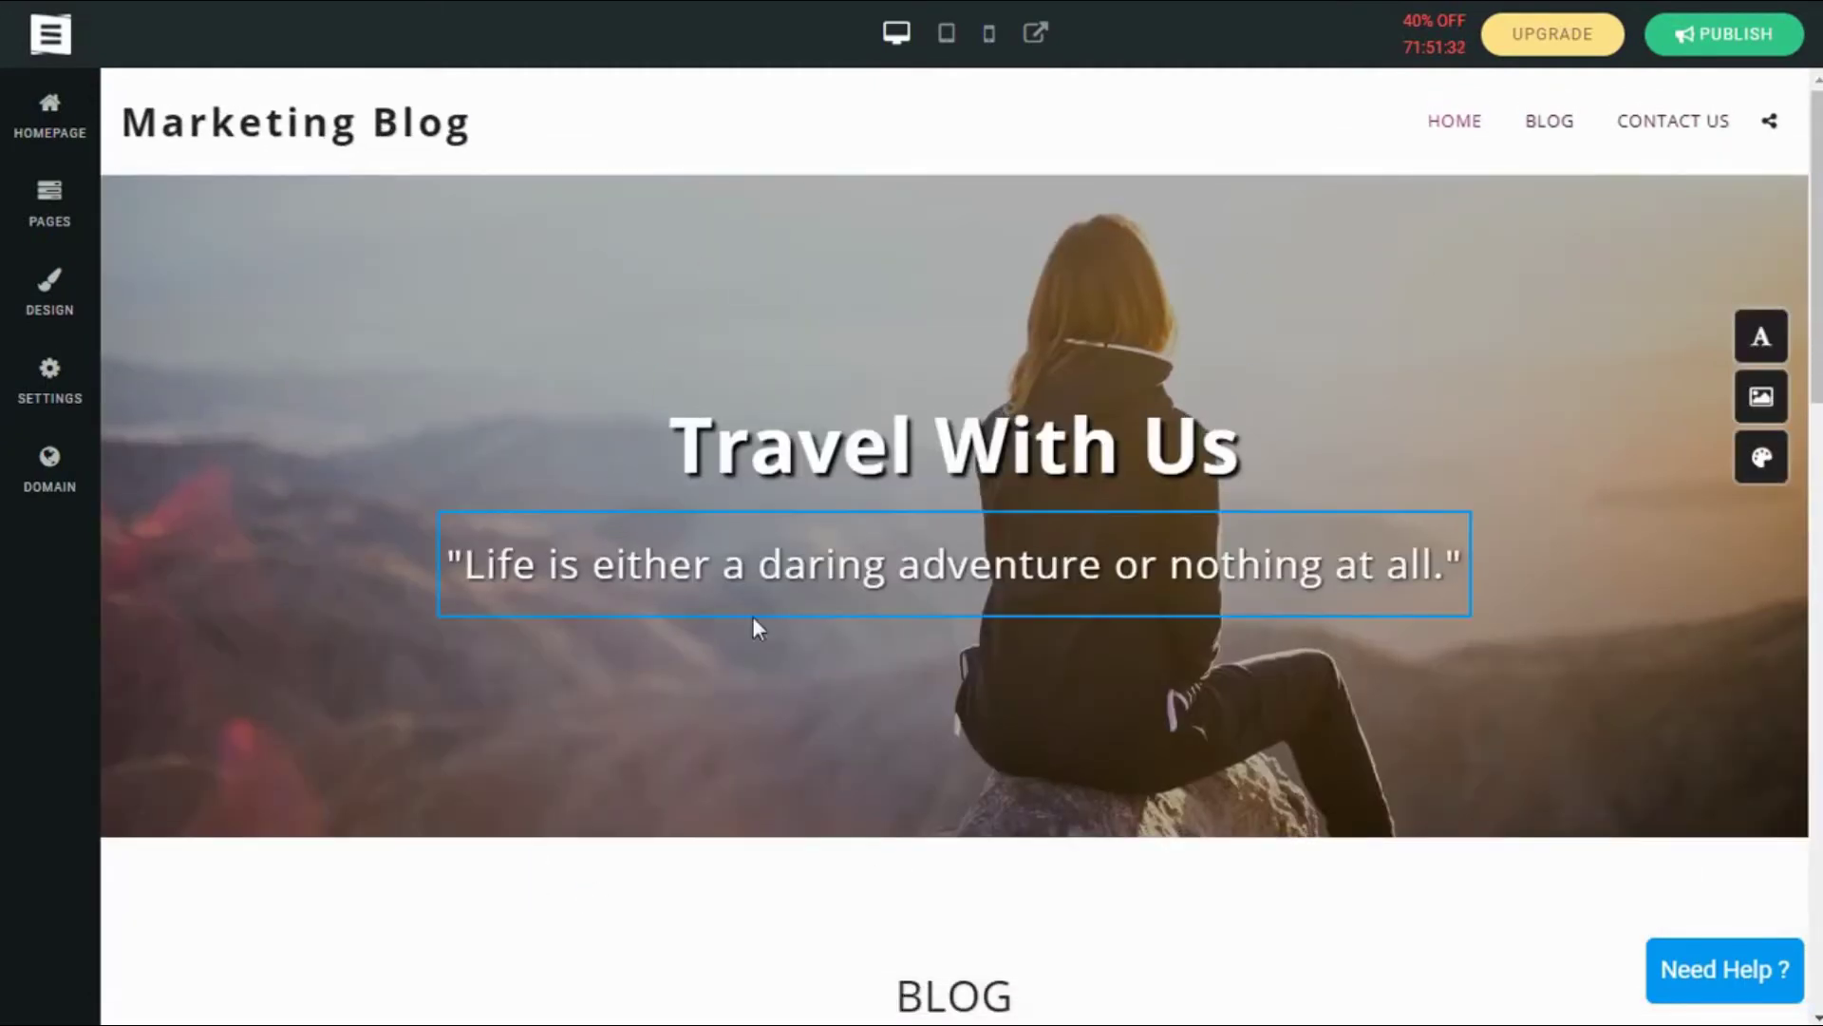
scroll(916, 539, down, 3)
scroll(915, 539, up, 3)
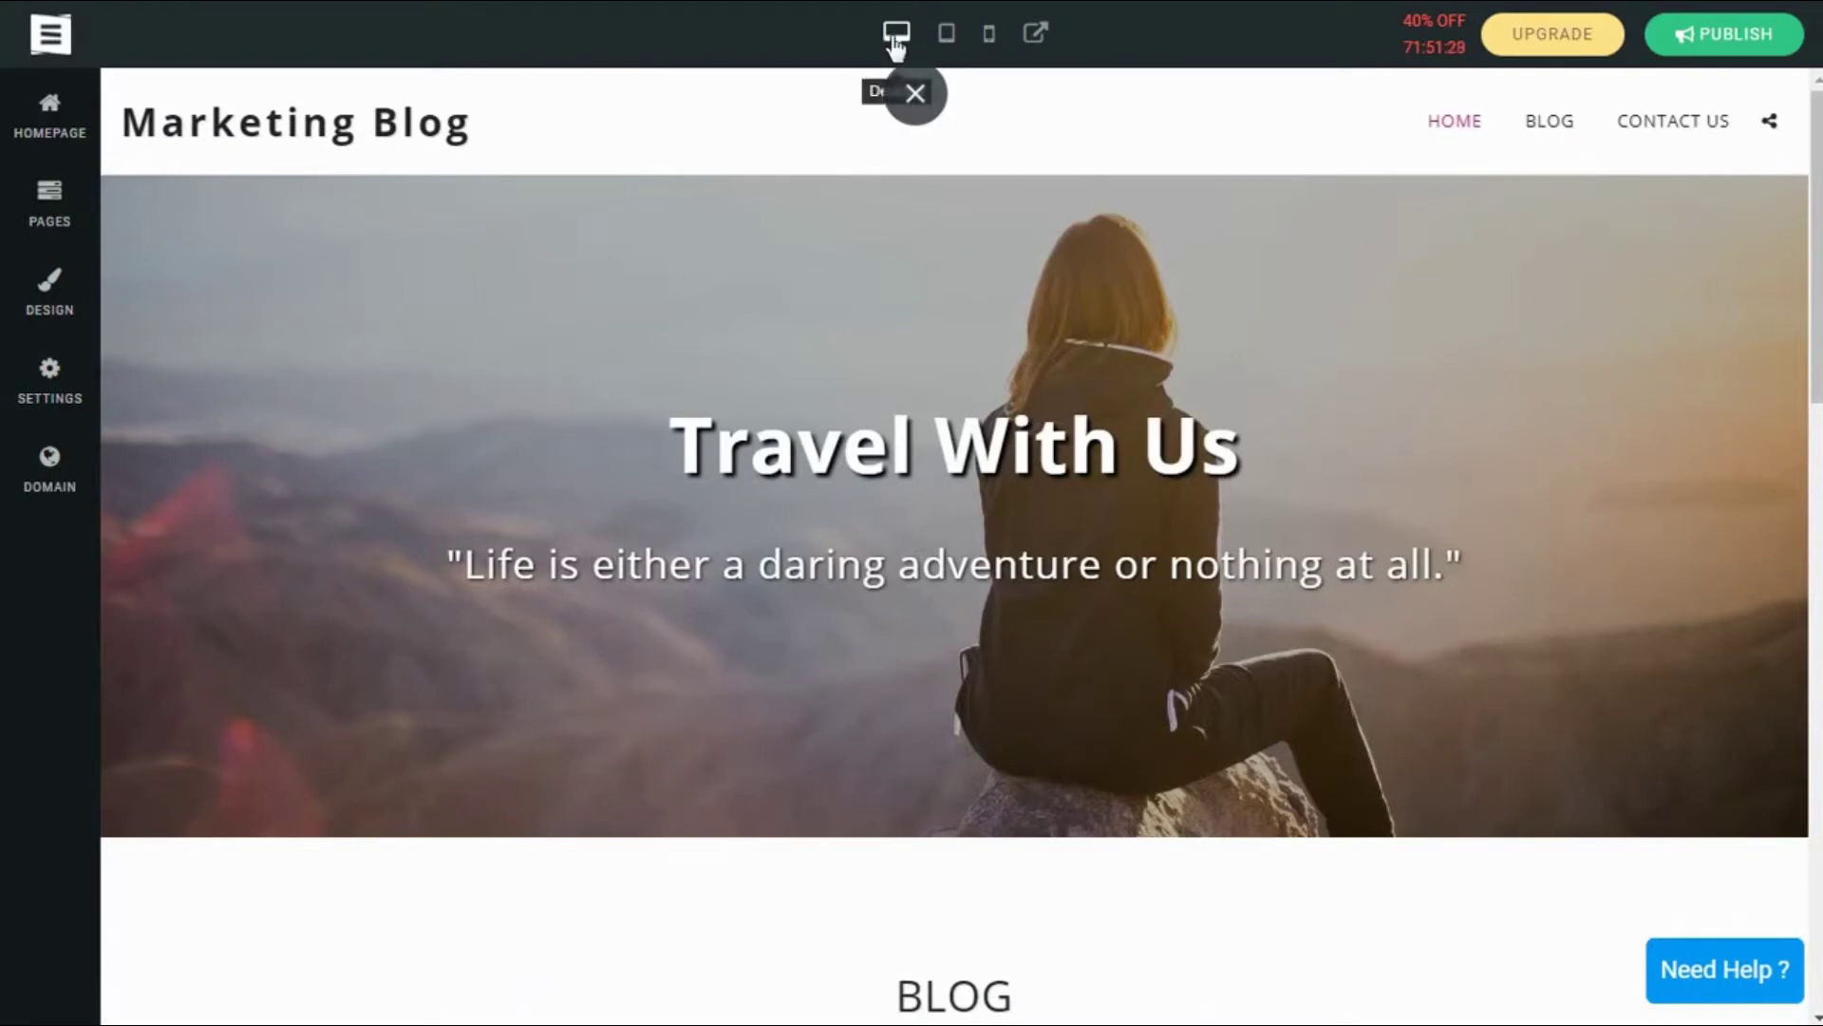
Step: Preview the homepage at tablet and mobile widths
click(946, 38)
click(988, 36)
scroll(1082, 407, down, 3)
scroll(1083, 407, up, 3)
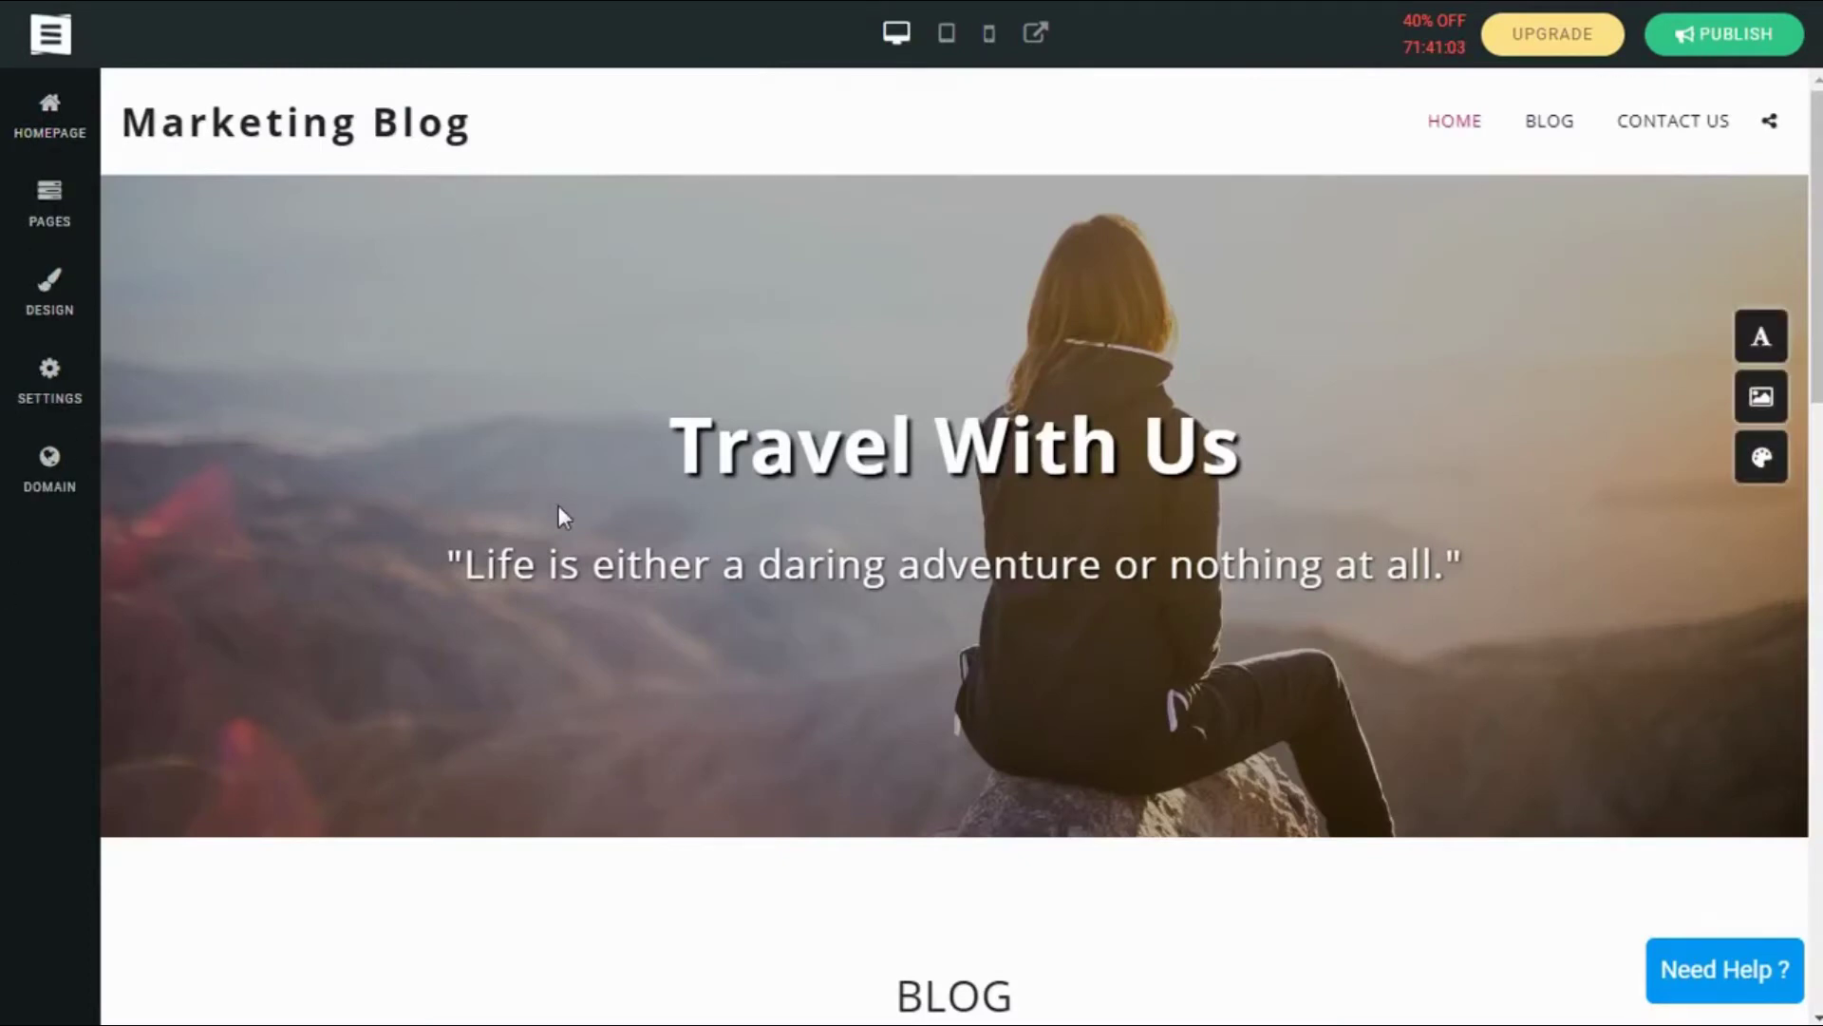
scroll(562, 512, down, 5)
scroll(645, 585, up, 5)
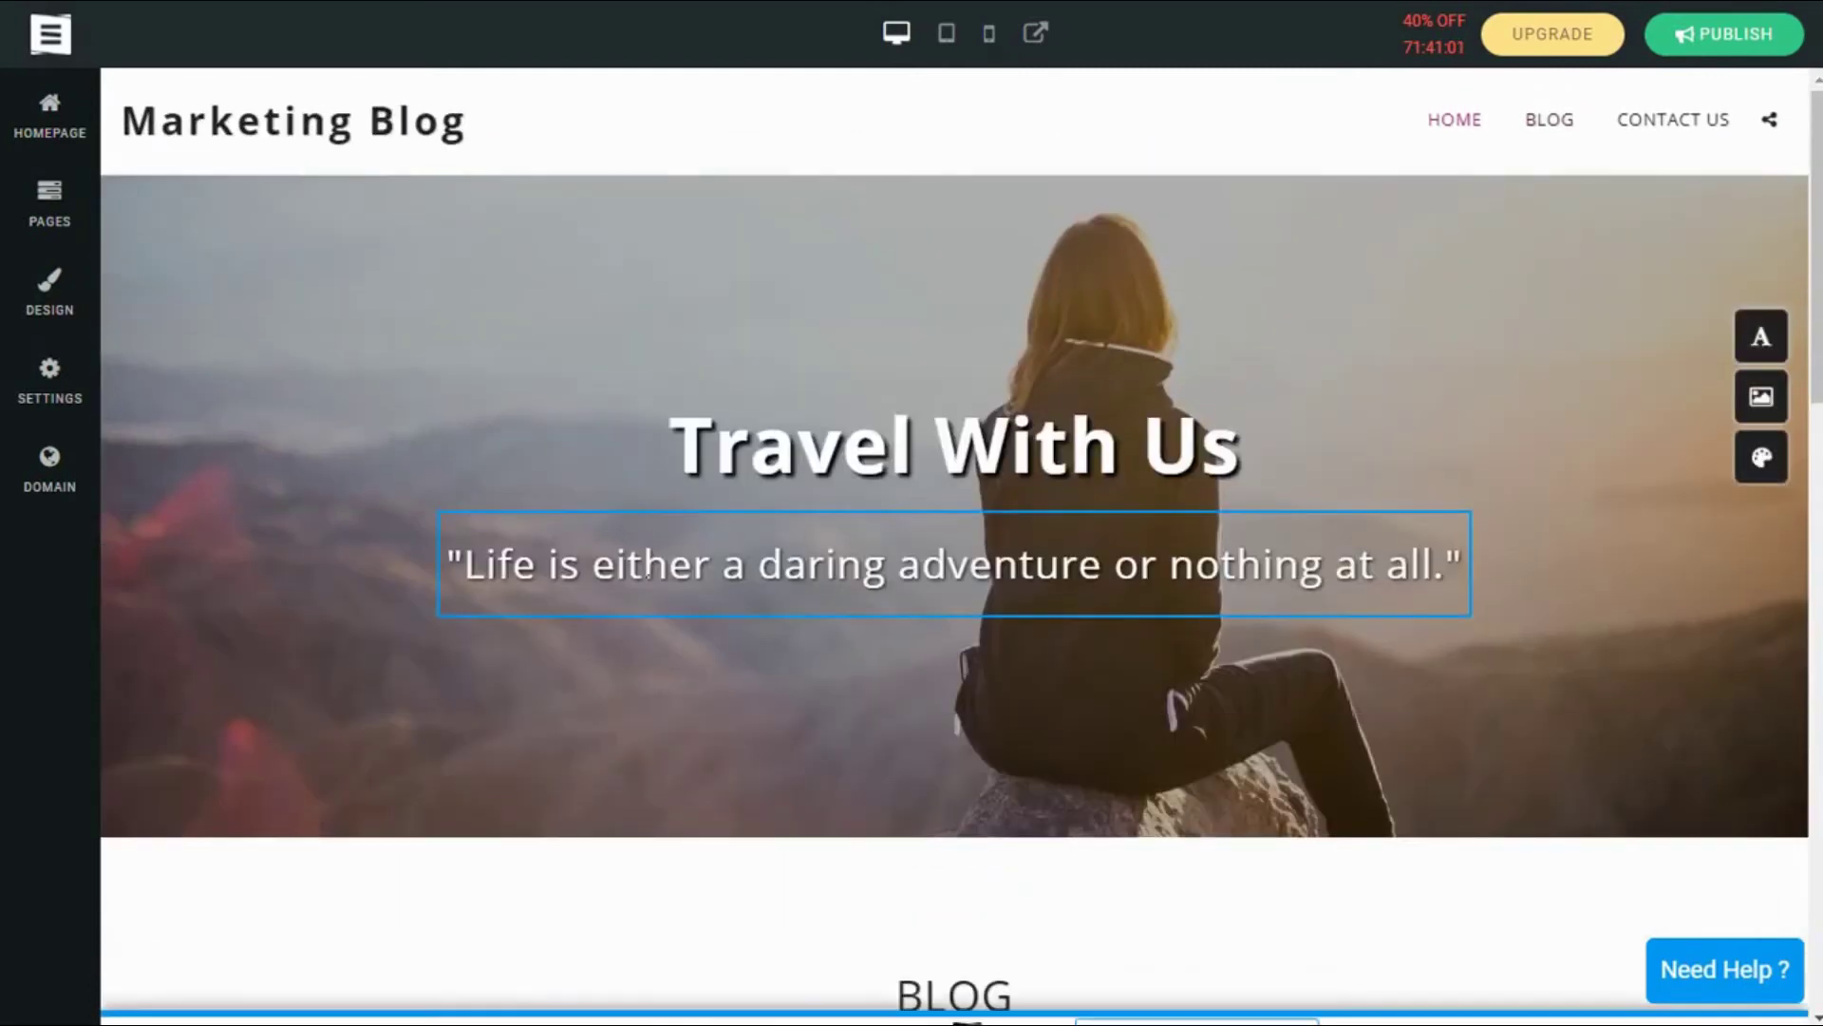
Step: Review the hero's Title 1 and Title 2 text under HOMEPAGE > Text
click(38, 136)
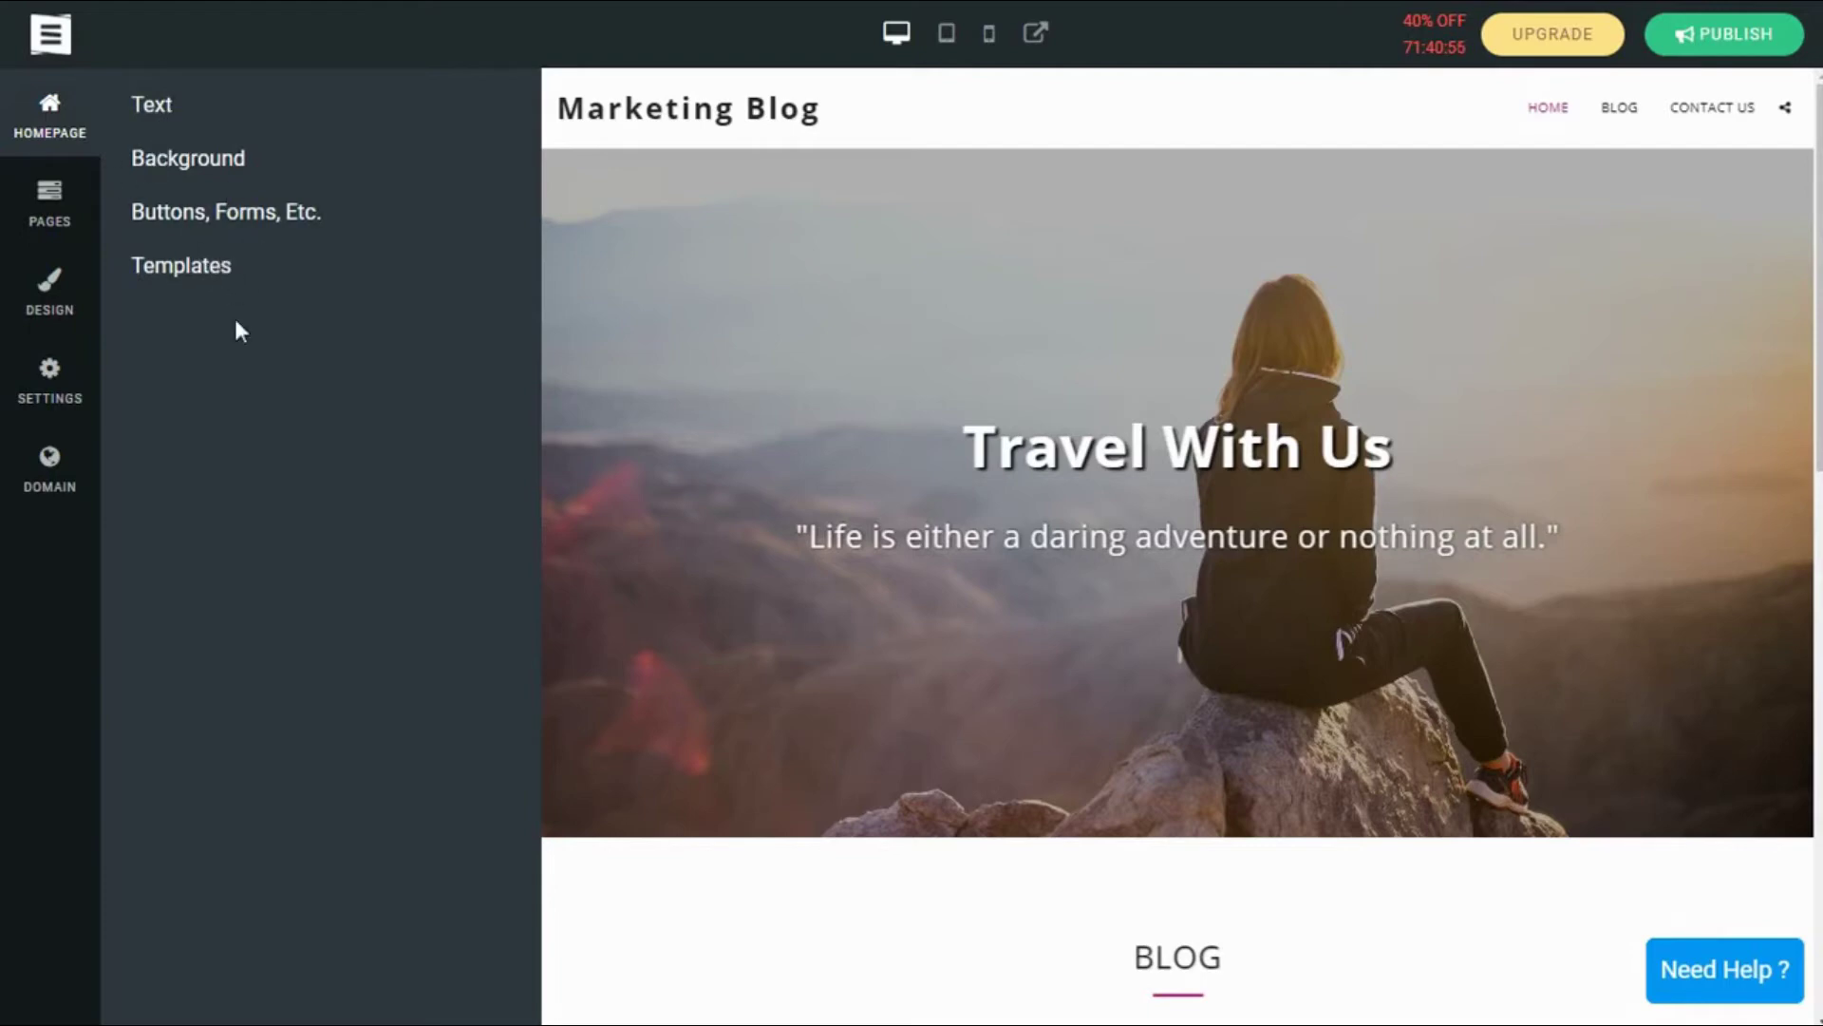
click(159, 107)
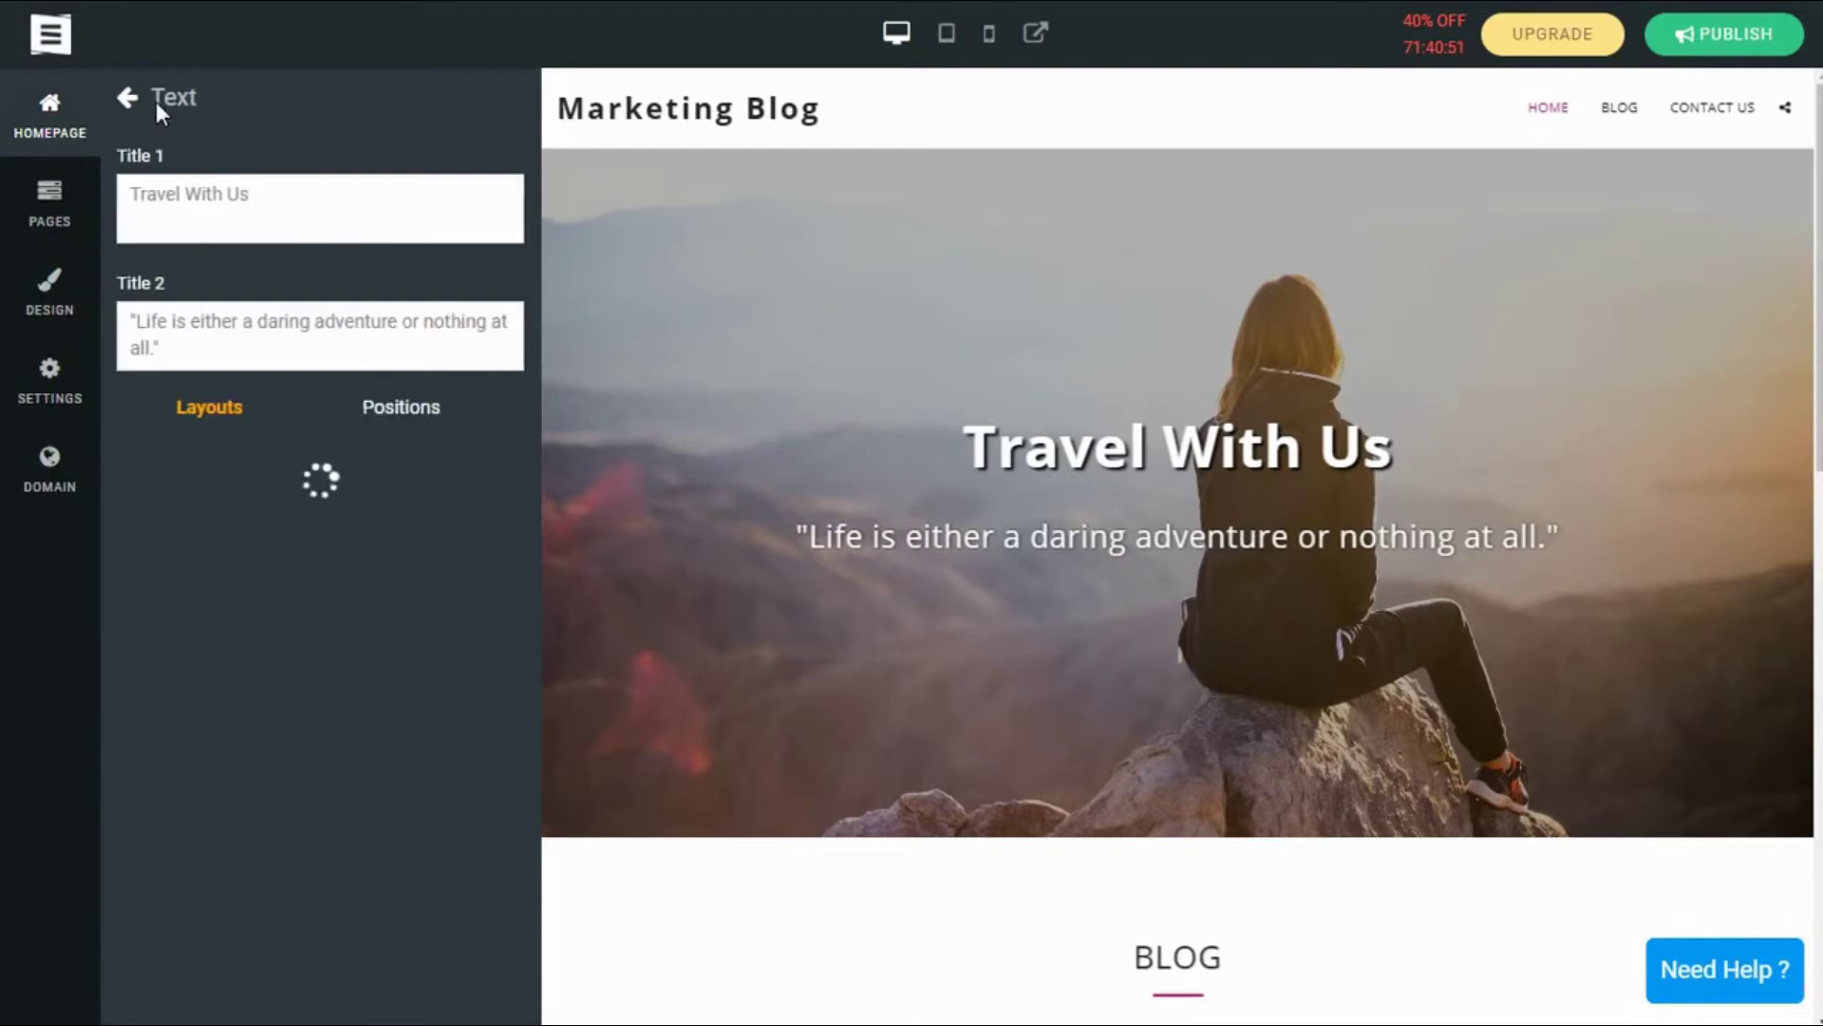
click(214, 351)
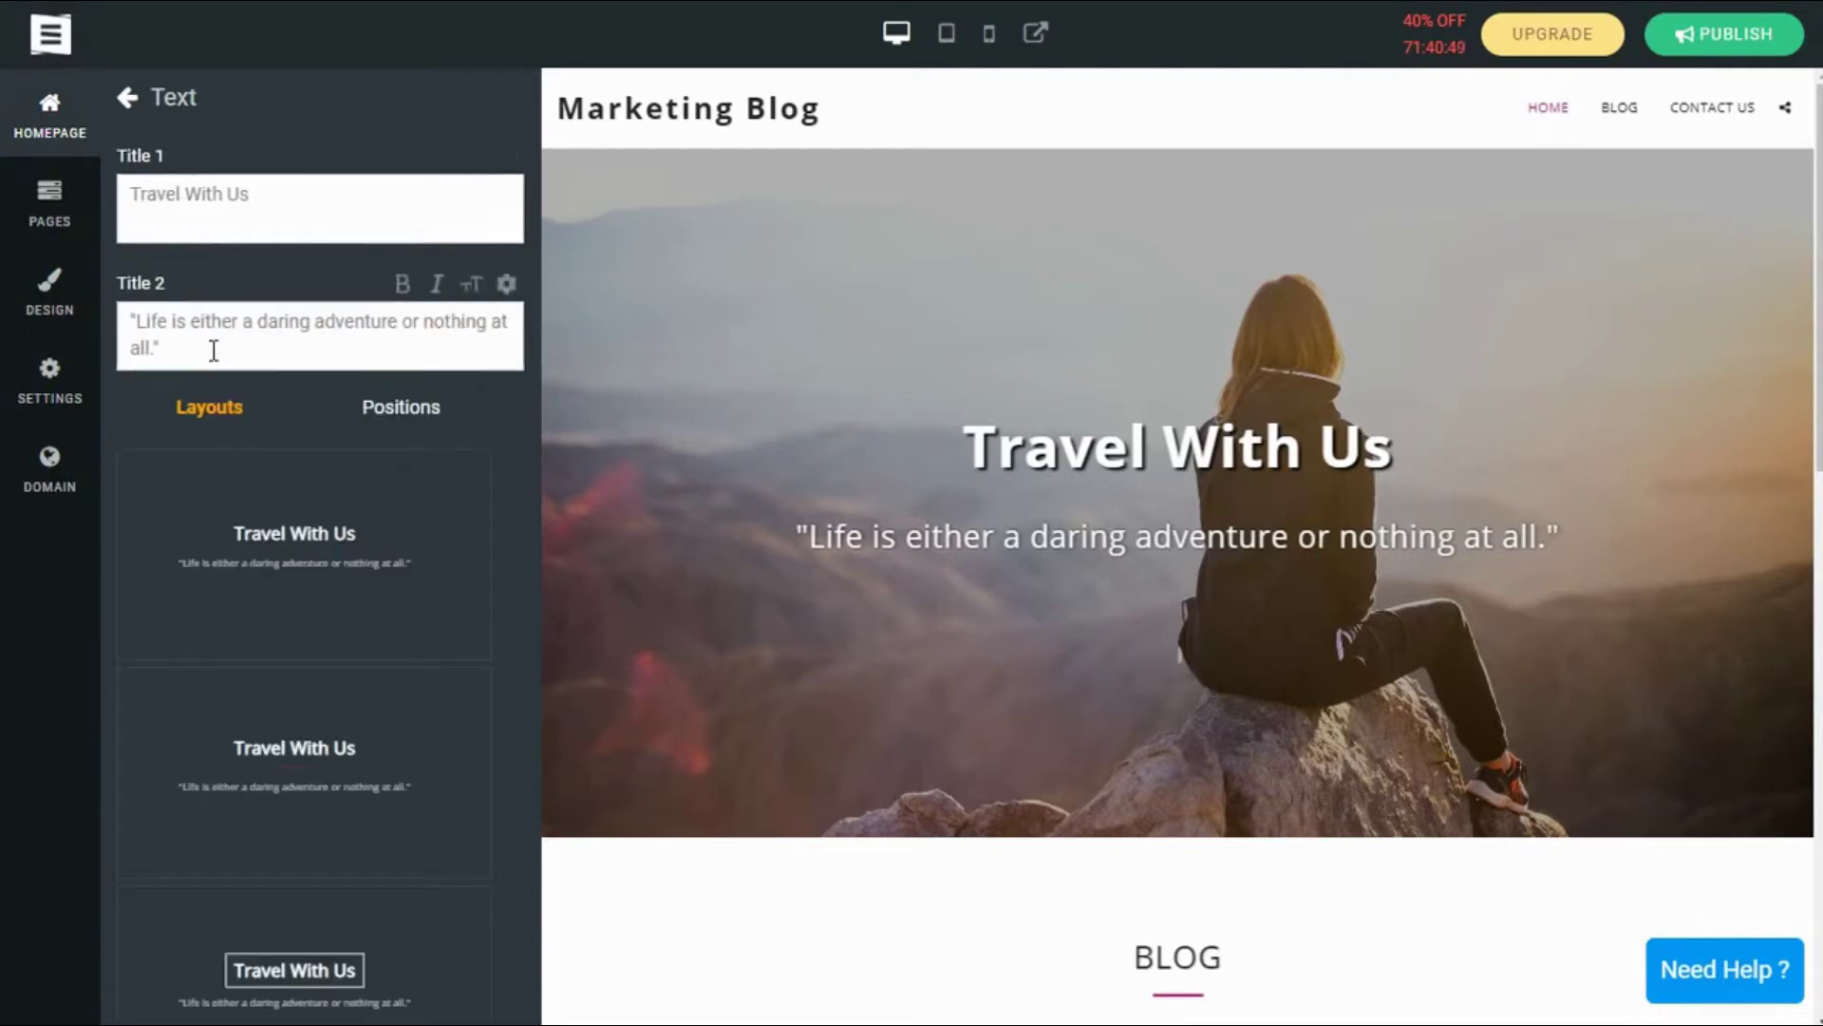
scroll(253, 533, down, 6)
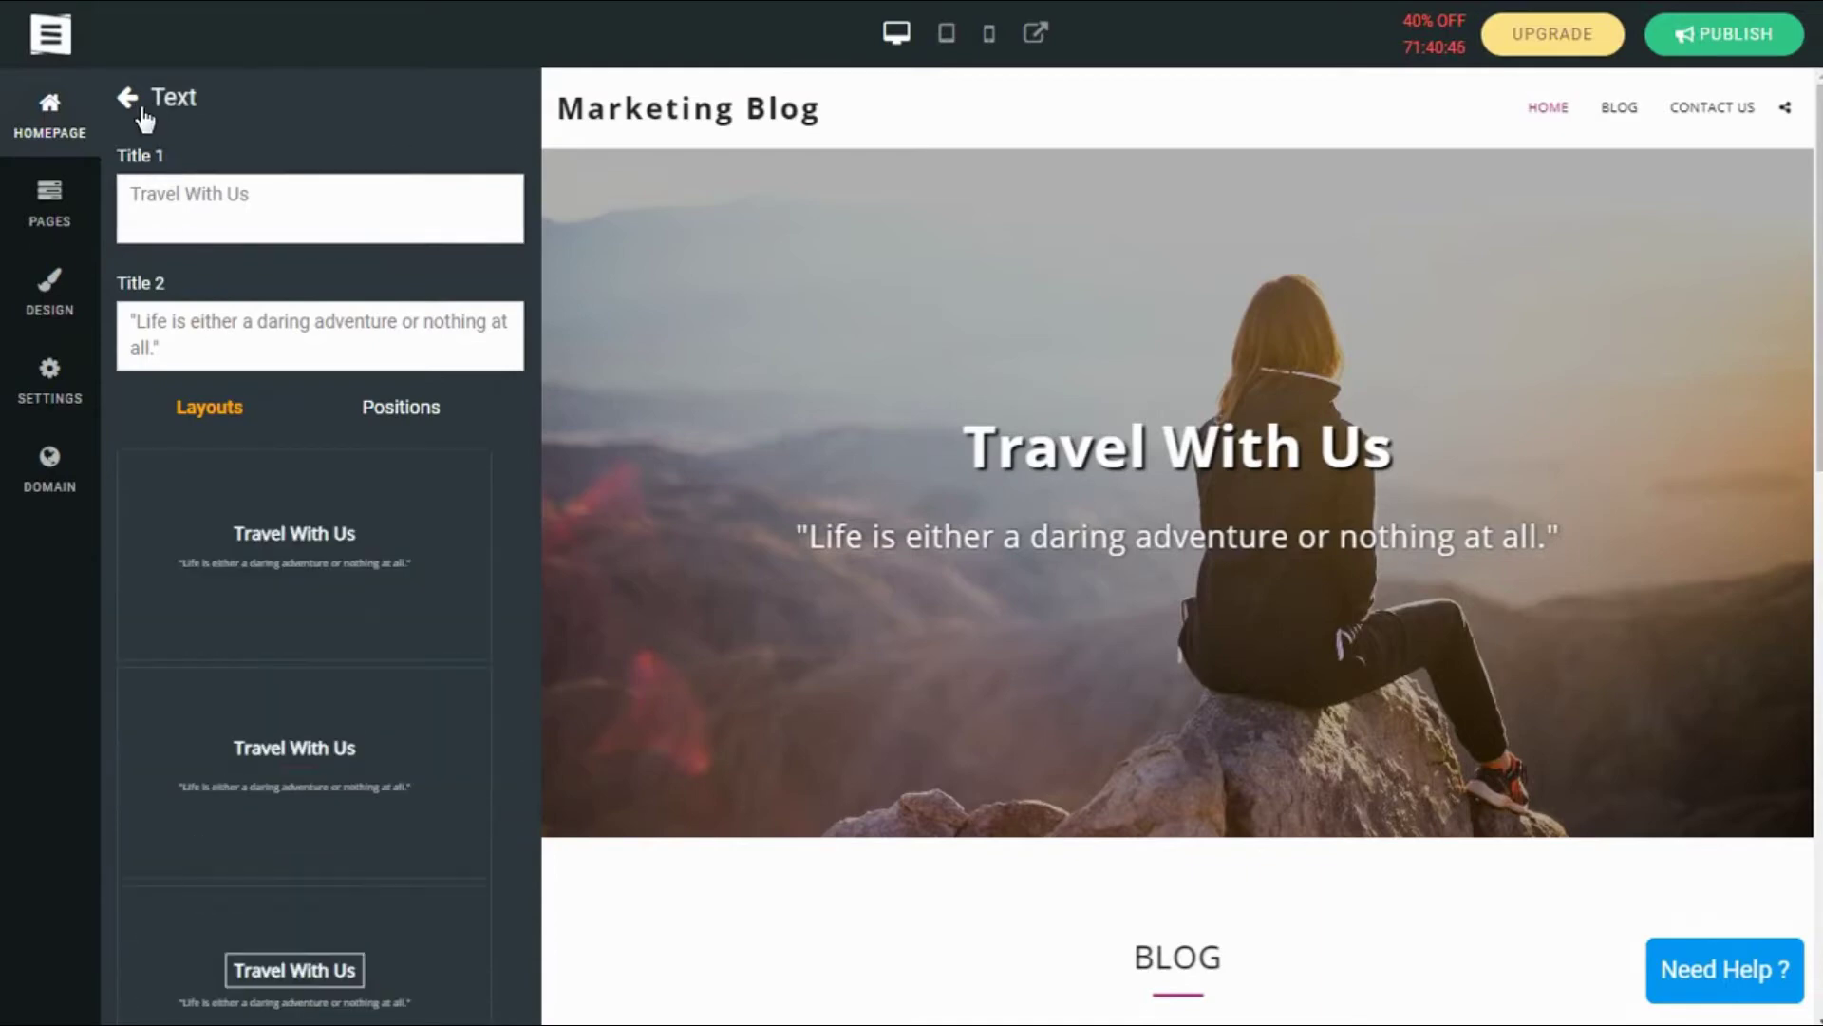
click(129, 99)
Step: Show the banner's Background settings and look through the Choose Image categories
click(171, 171)
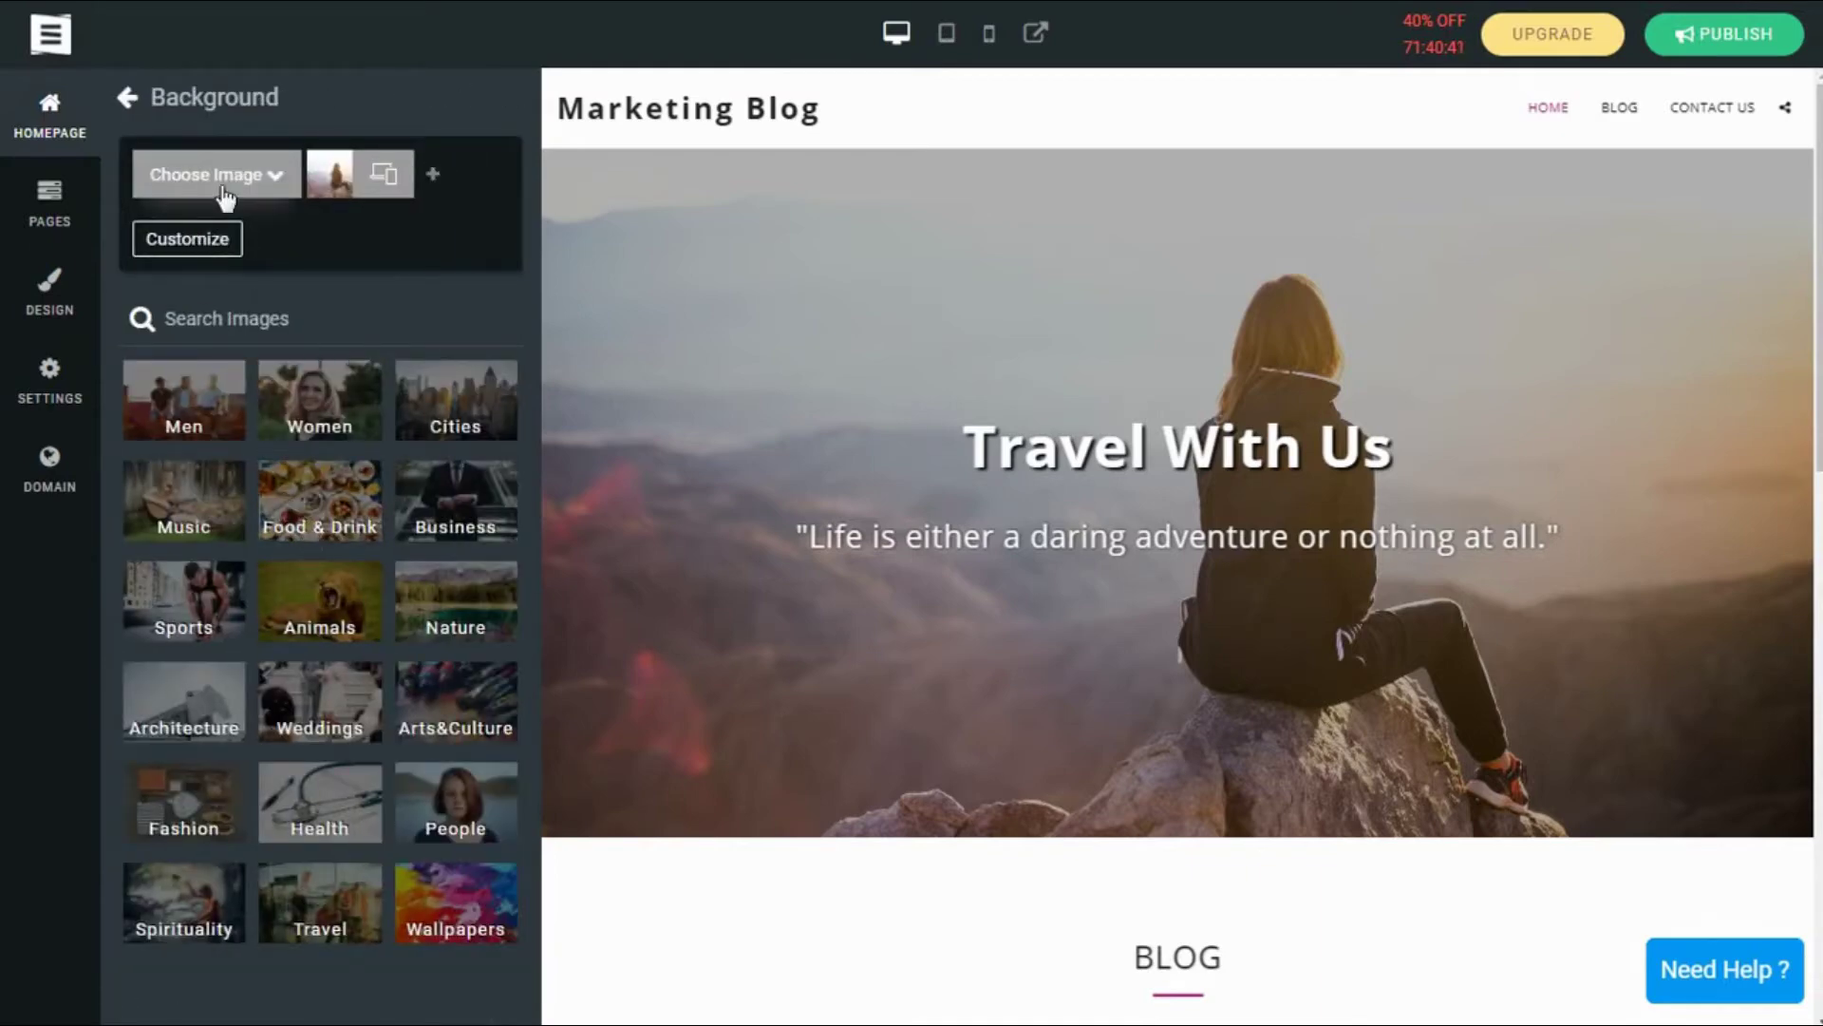
click(225, 194)
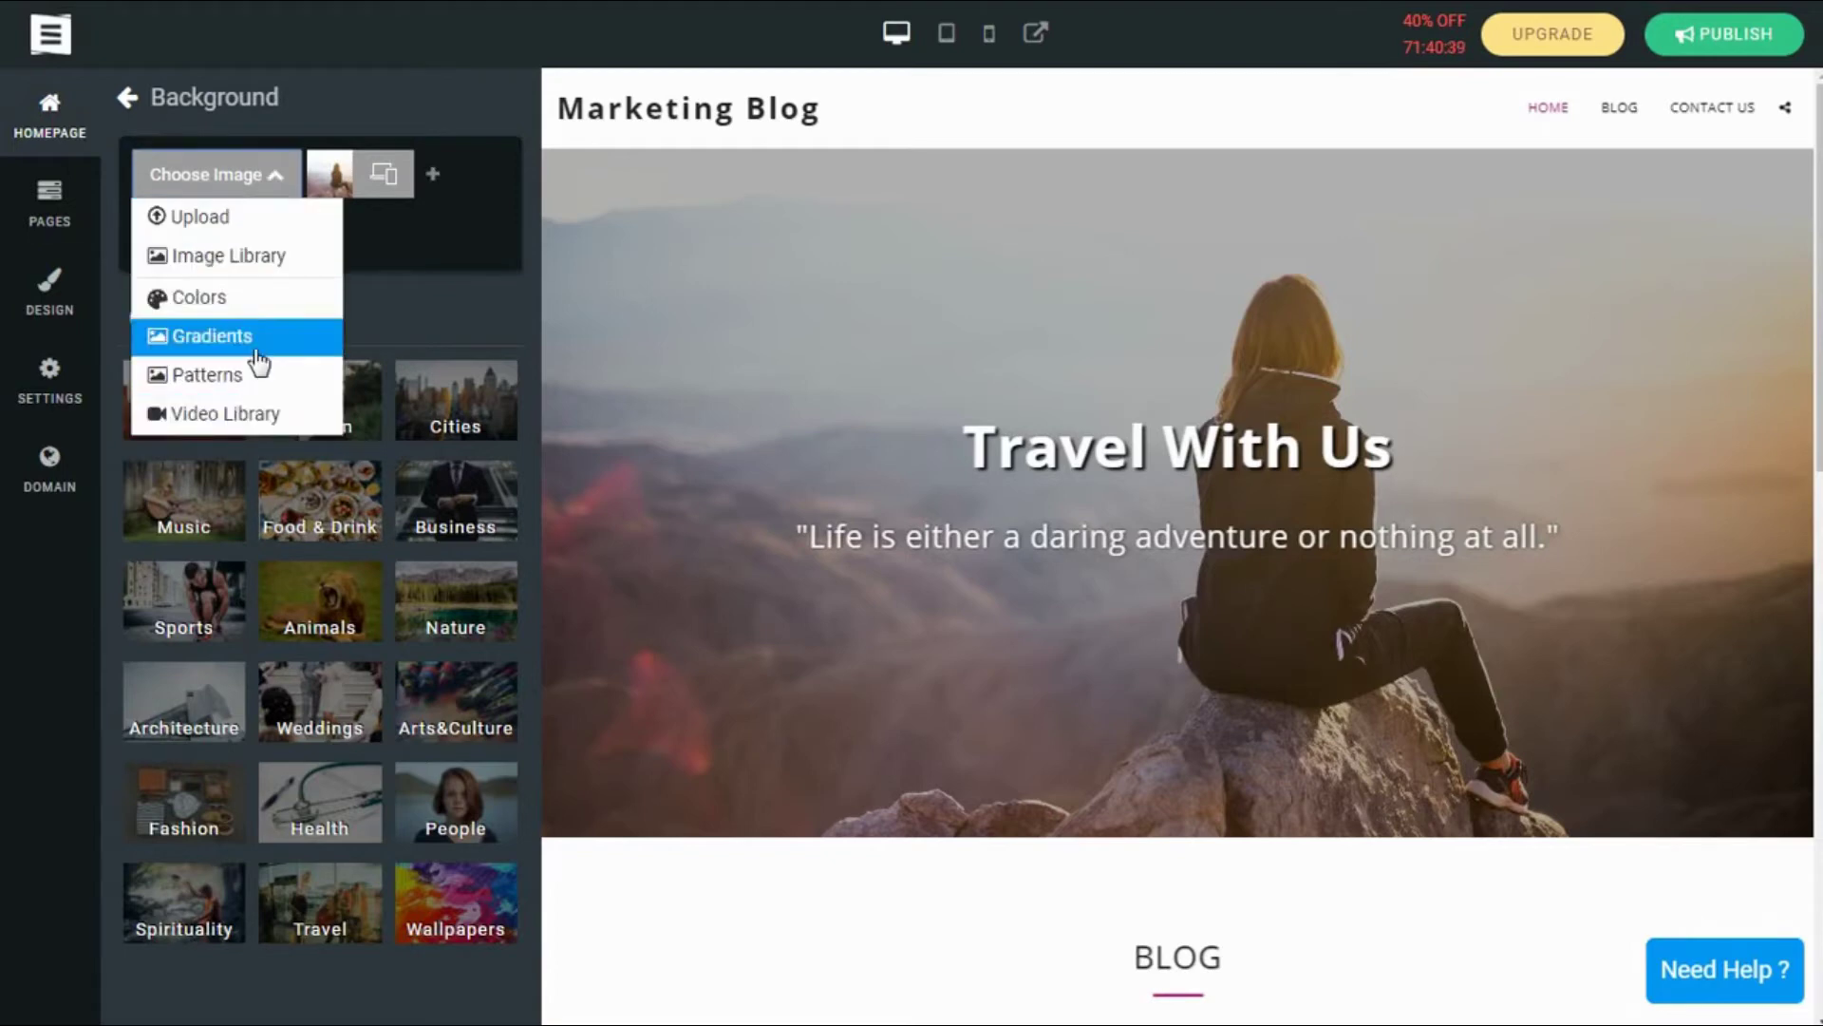
click(377, 262)
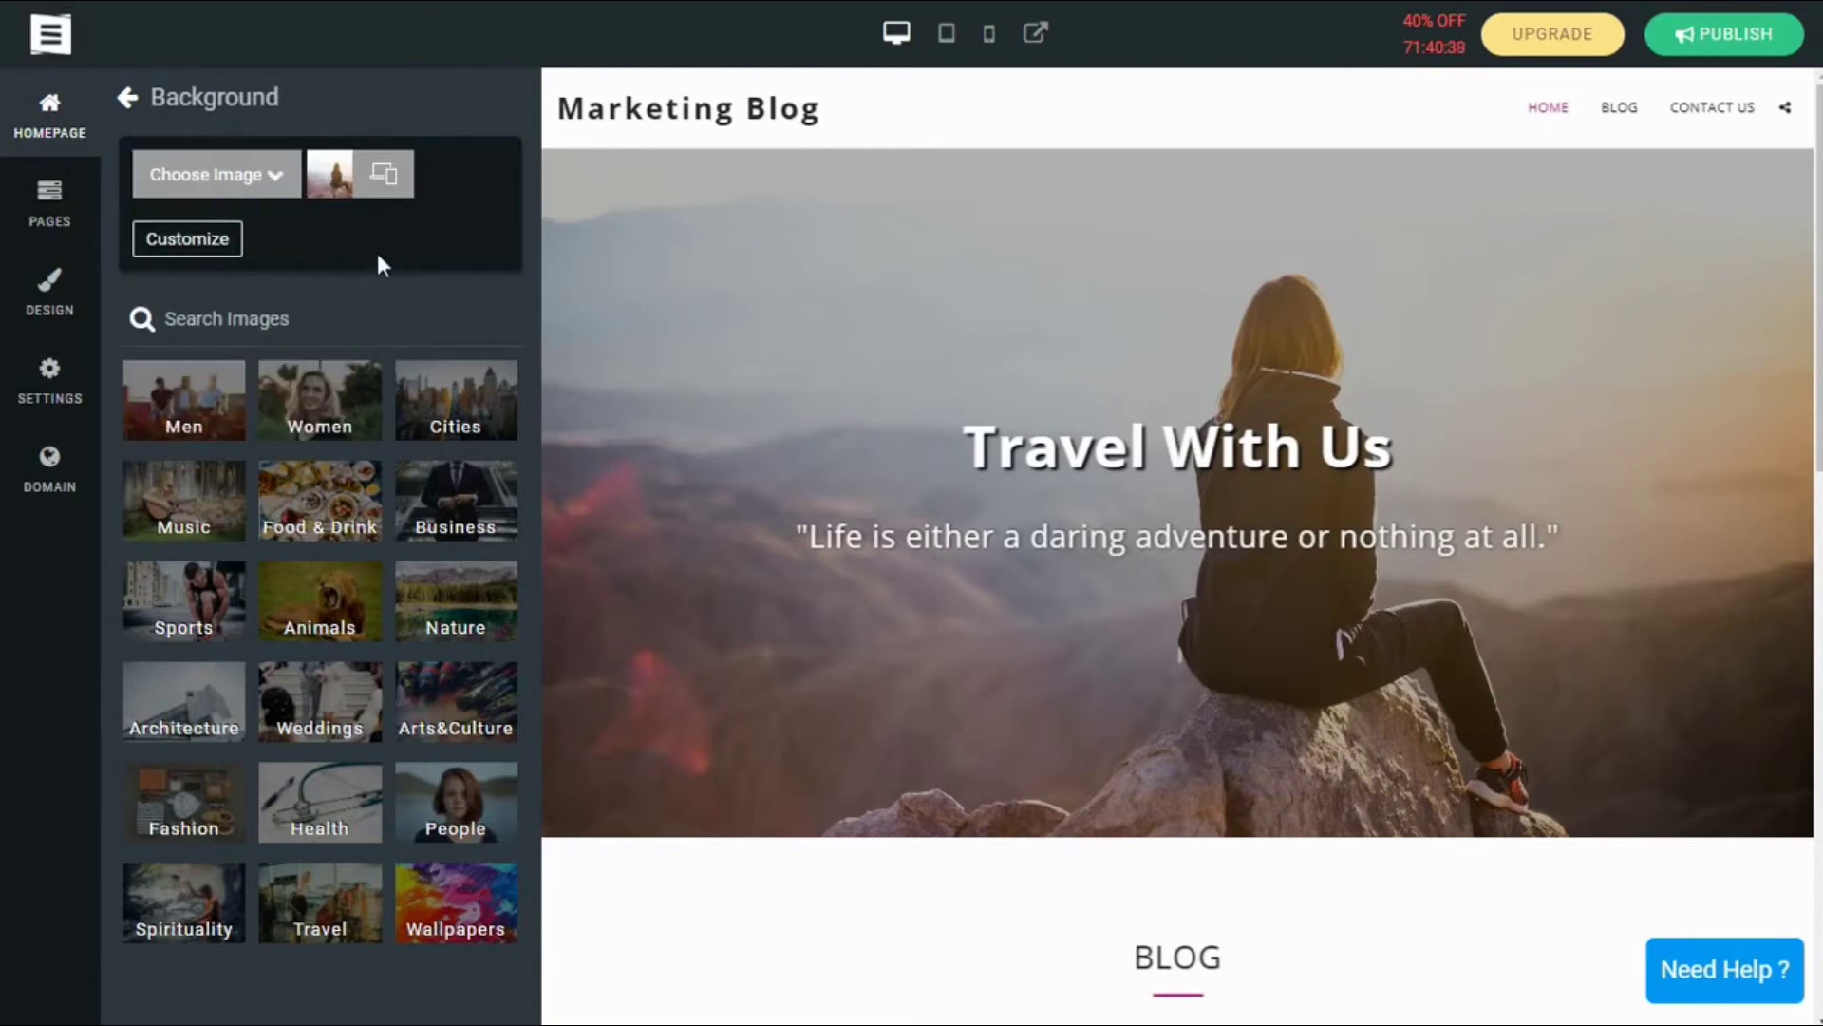
Step: Browse the Ready Templates list, then show the Pages panel with Home, Blog and Contact us
click(130, 102)
click(190, 270)
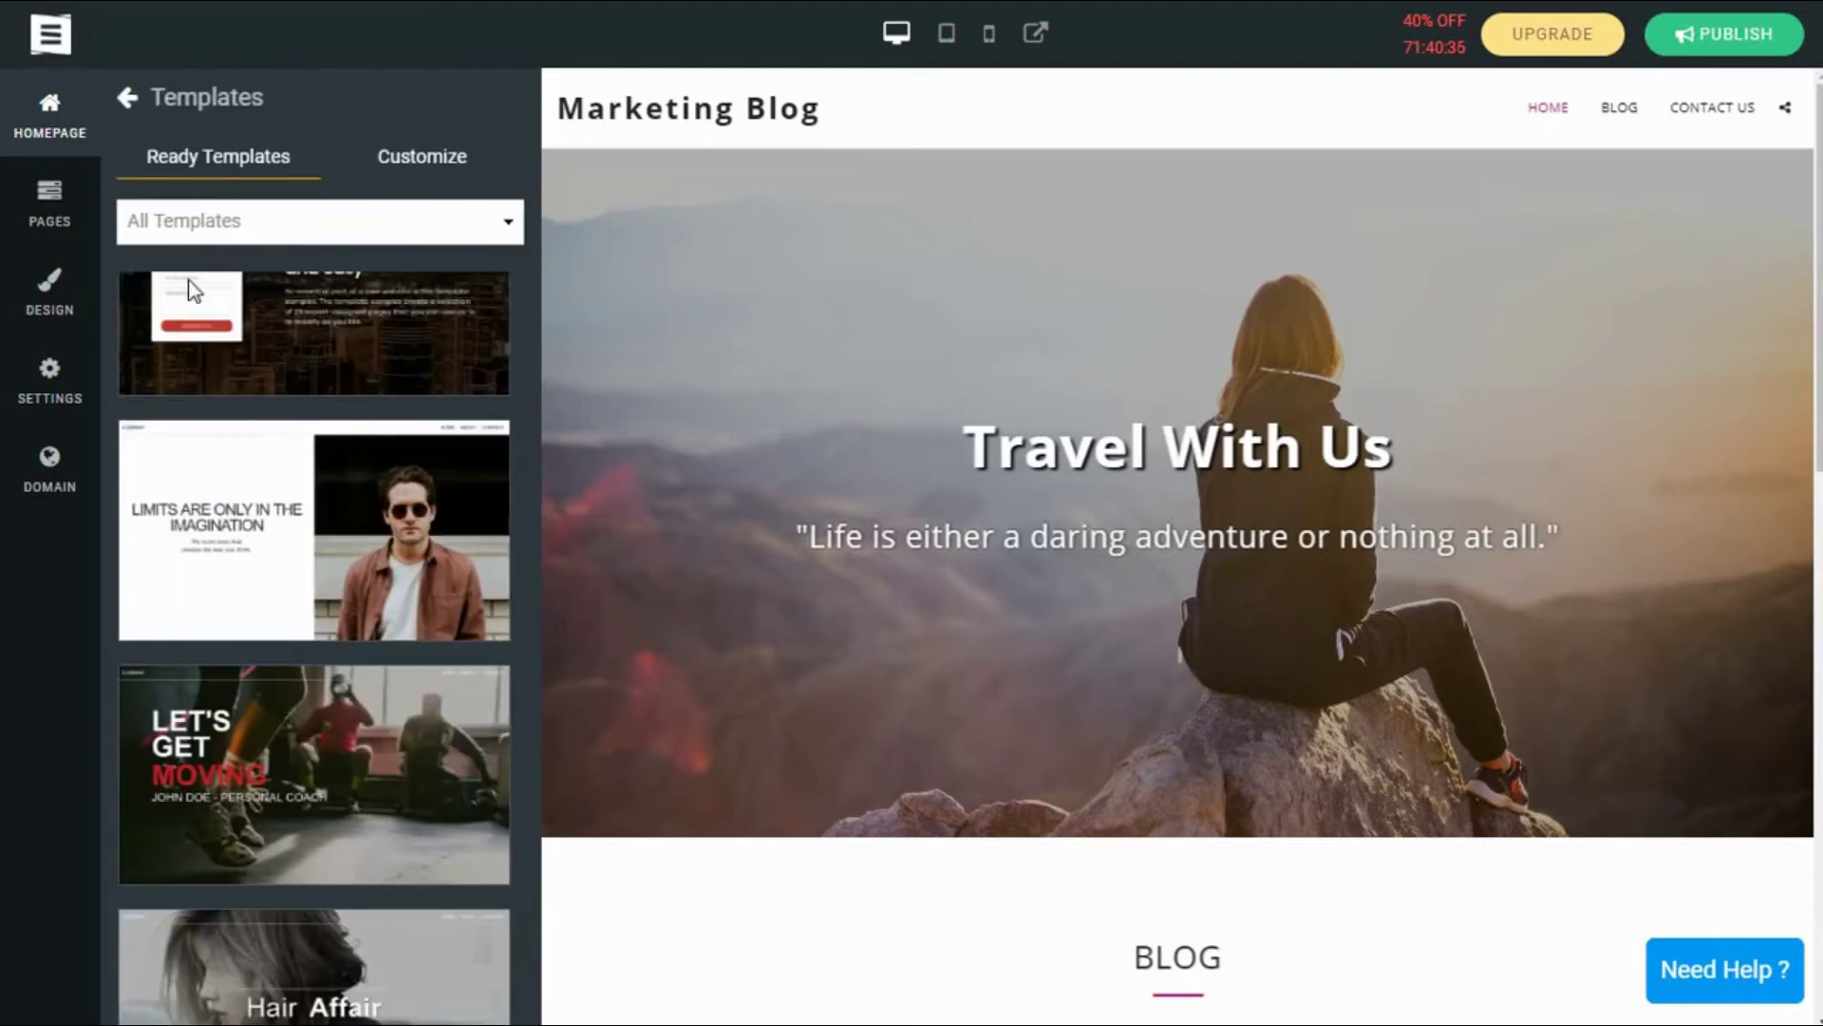
scroll(392, 484, down, 10)
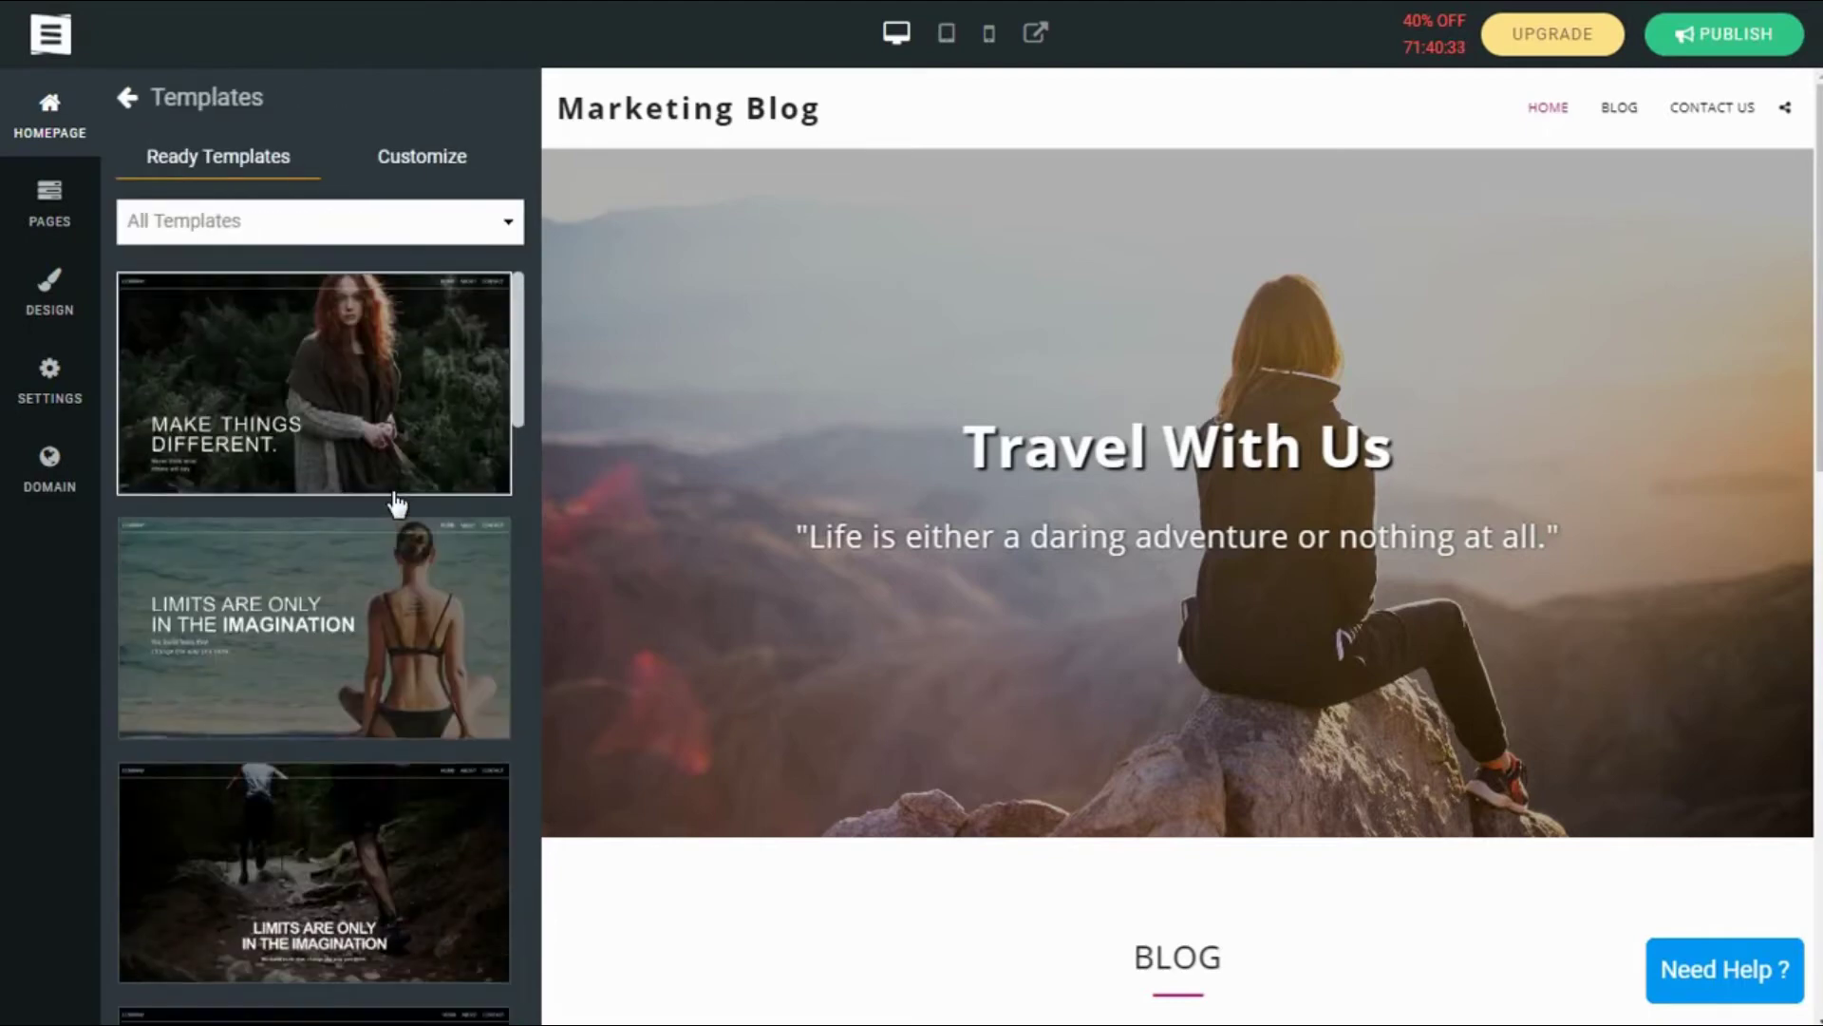
scroll(397, 503, down, 10)
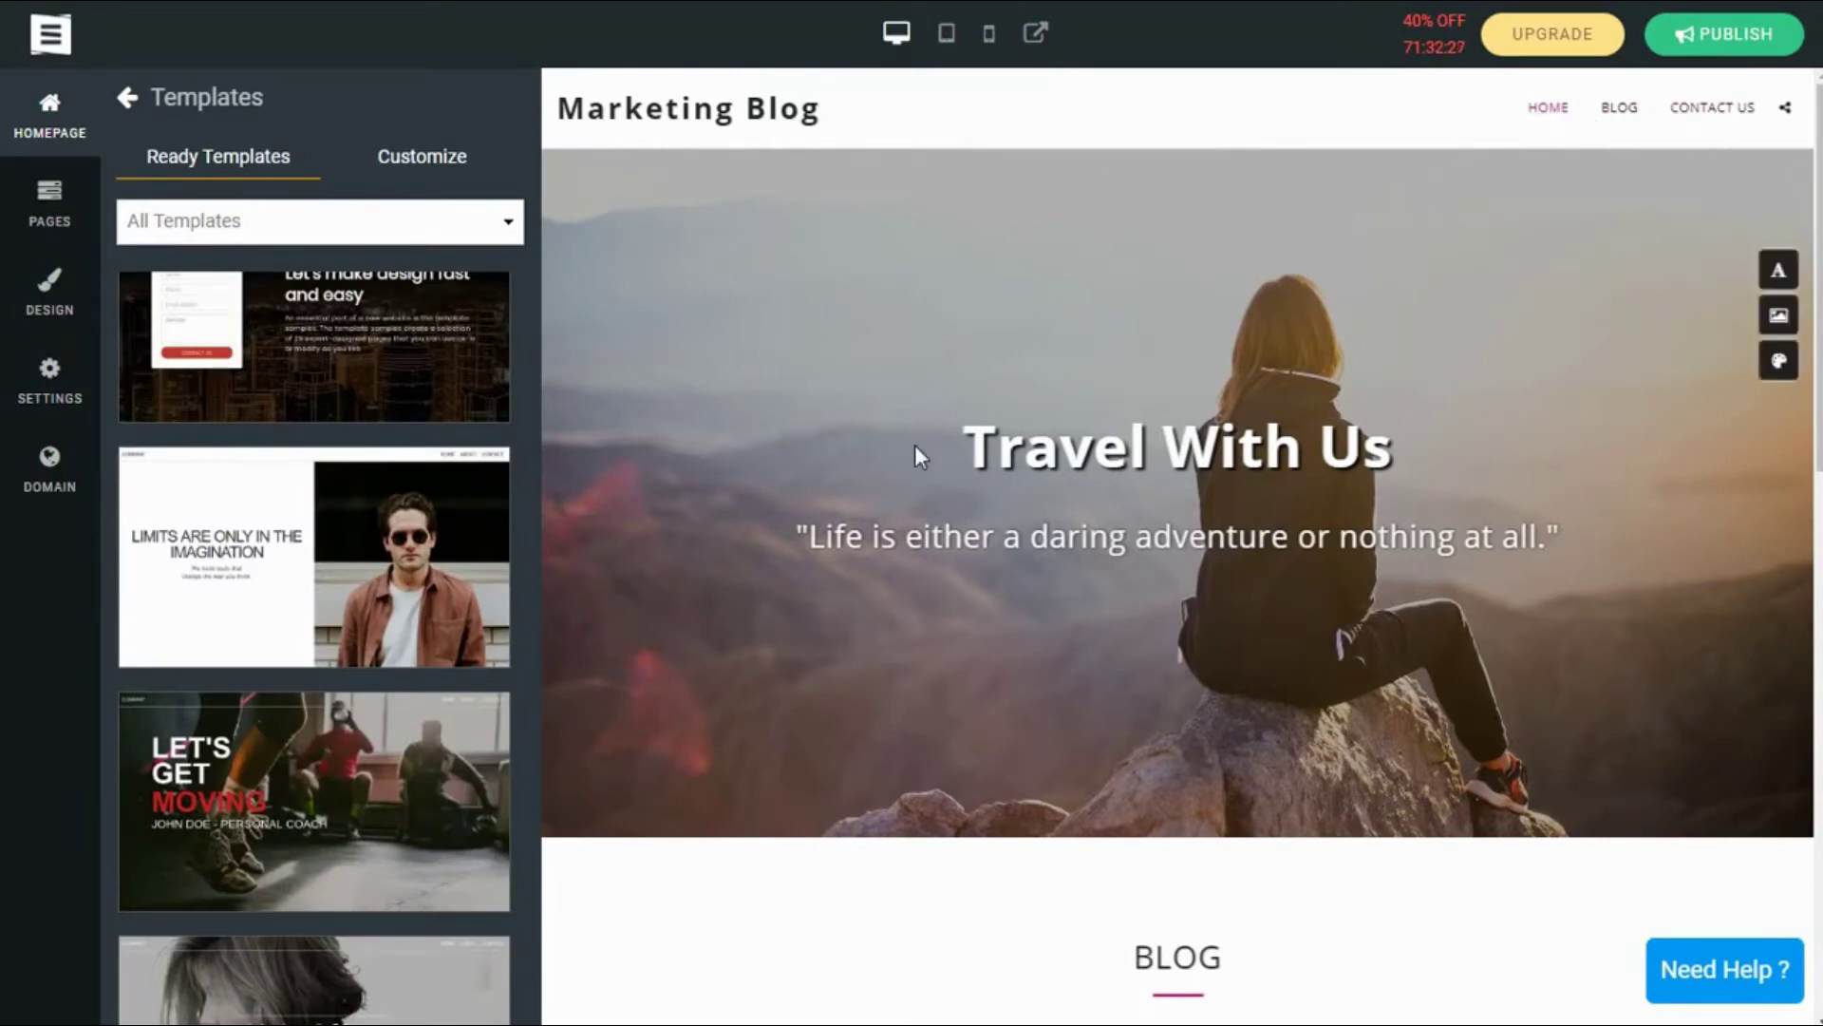
click(38, 226)
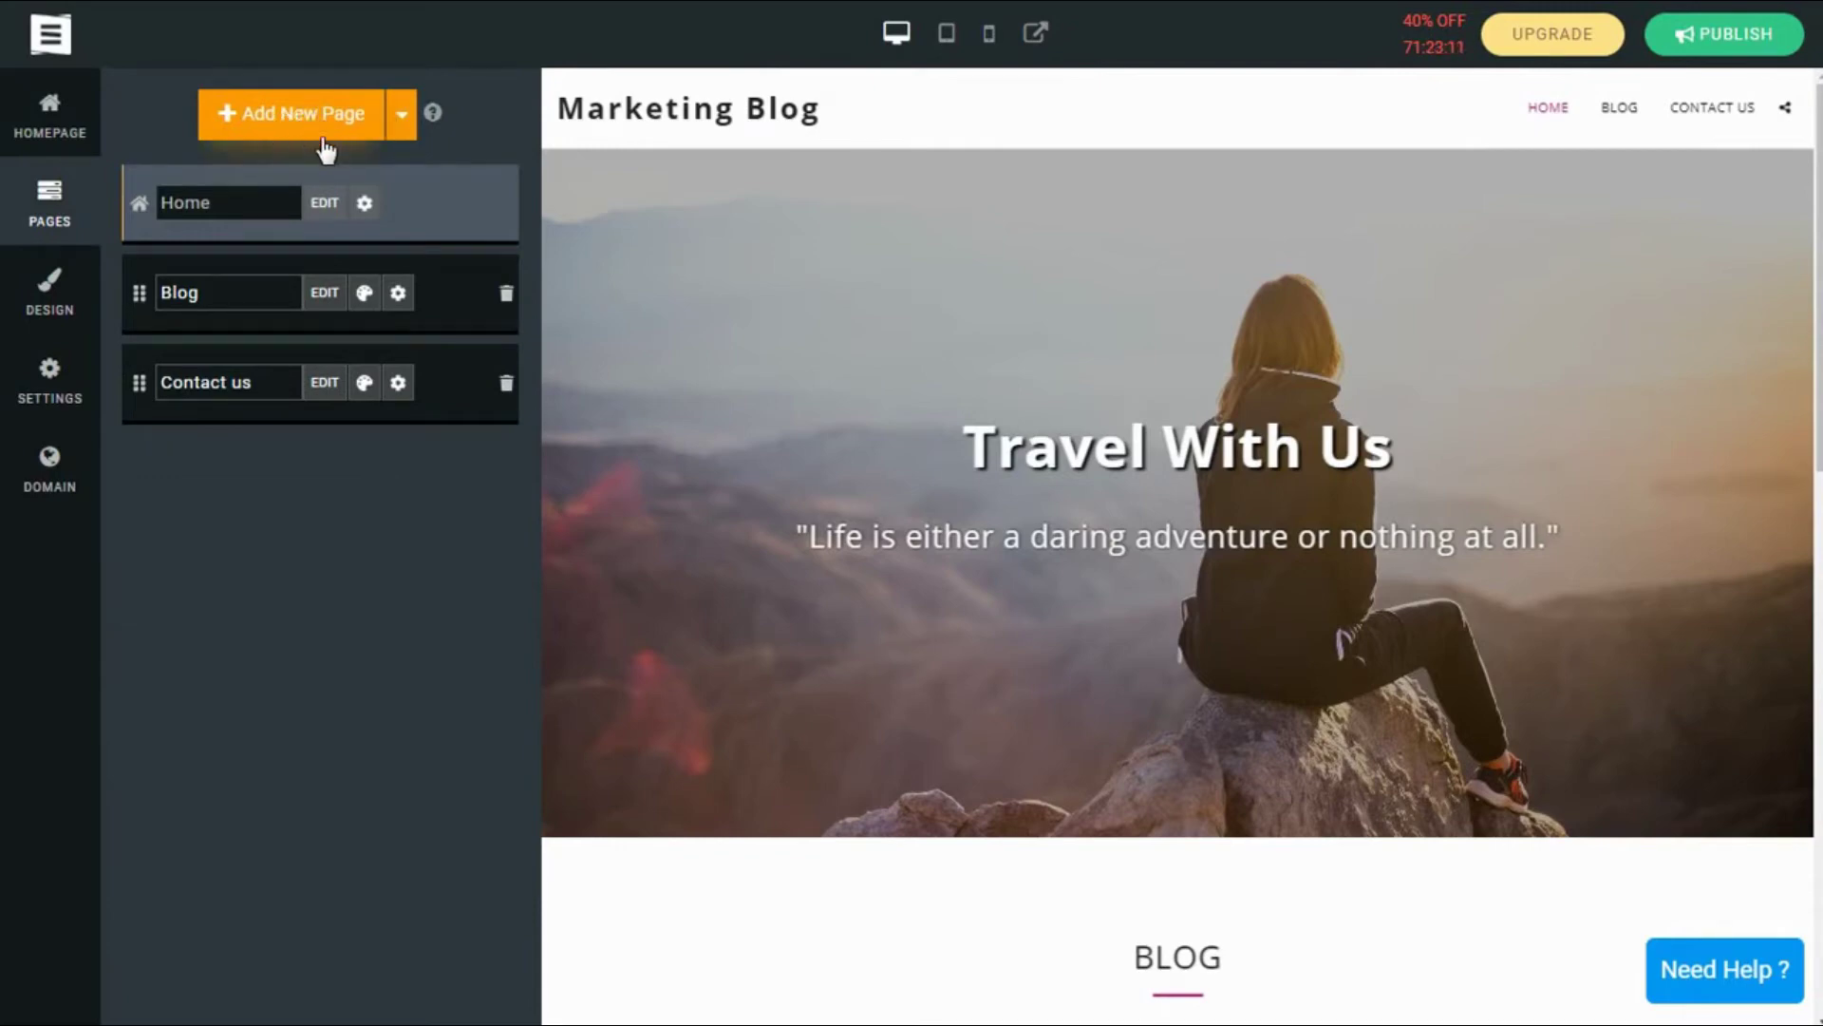
Step: Look over the DESIGN themes and their Customize options
click(61, 311)
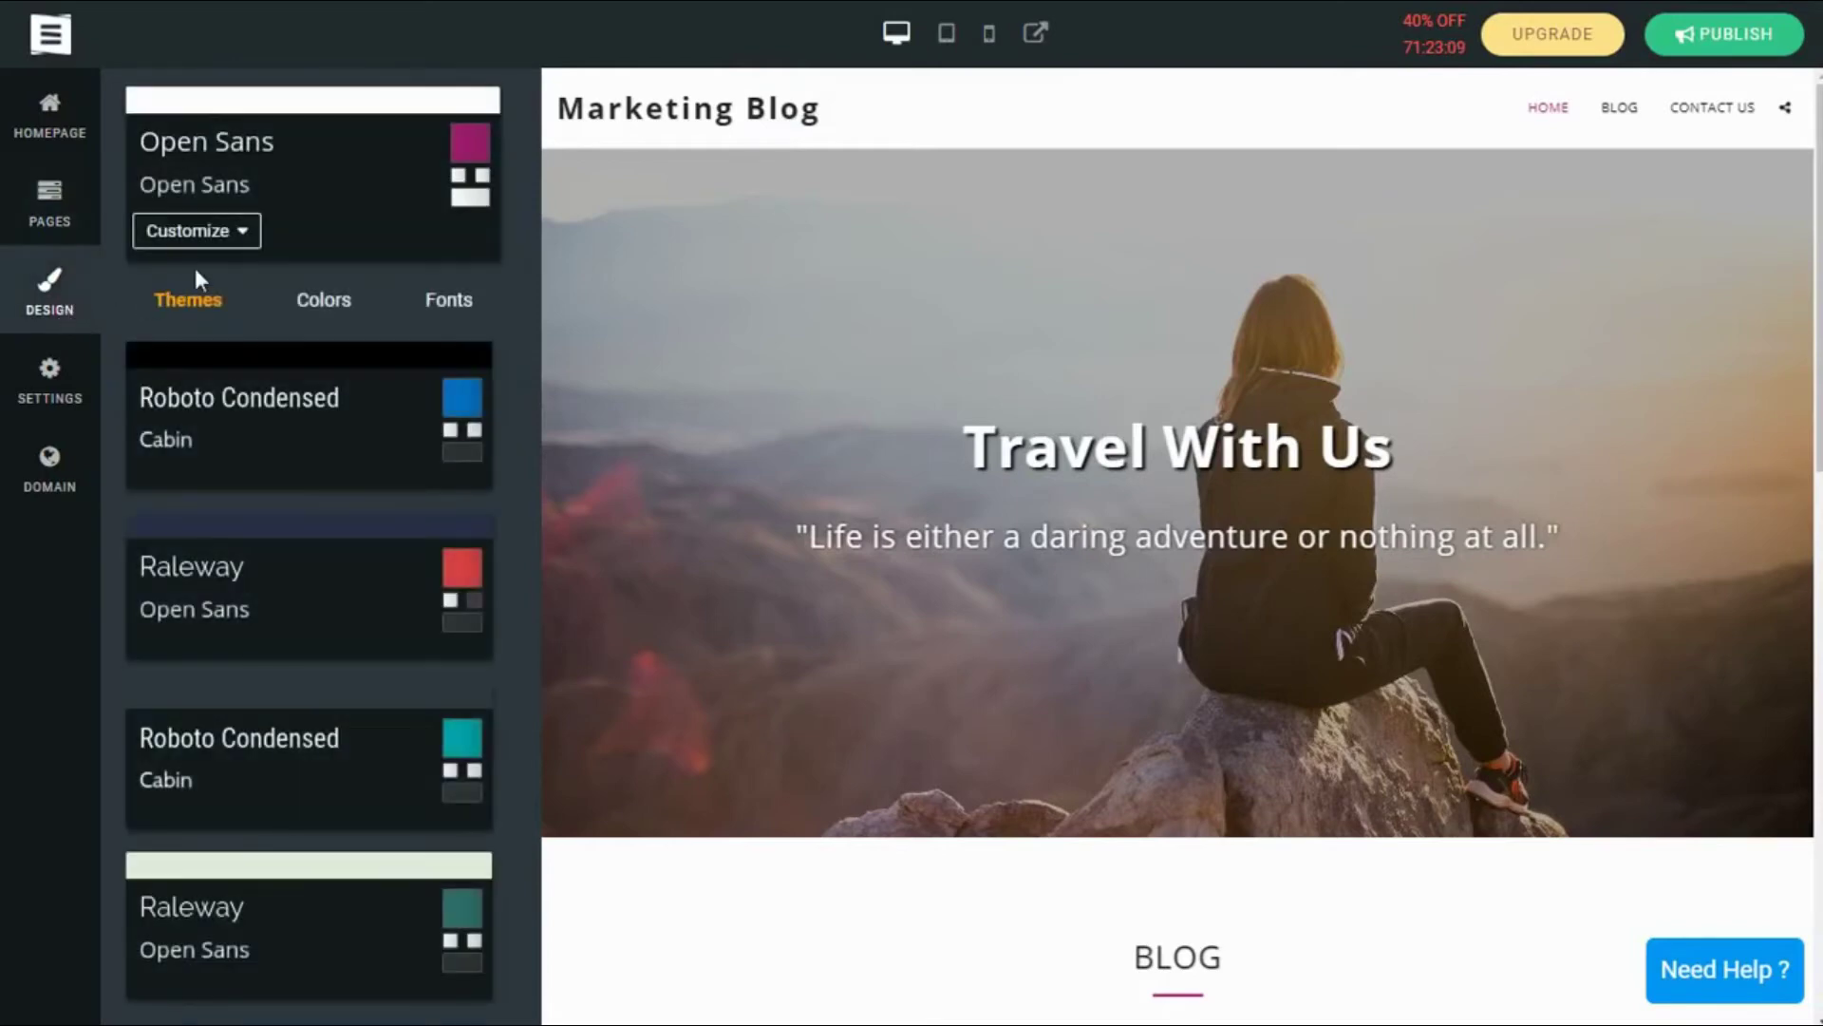
click(239, 233)
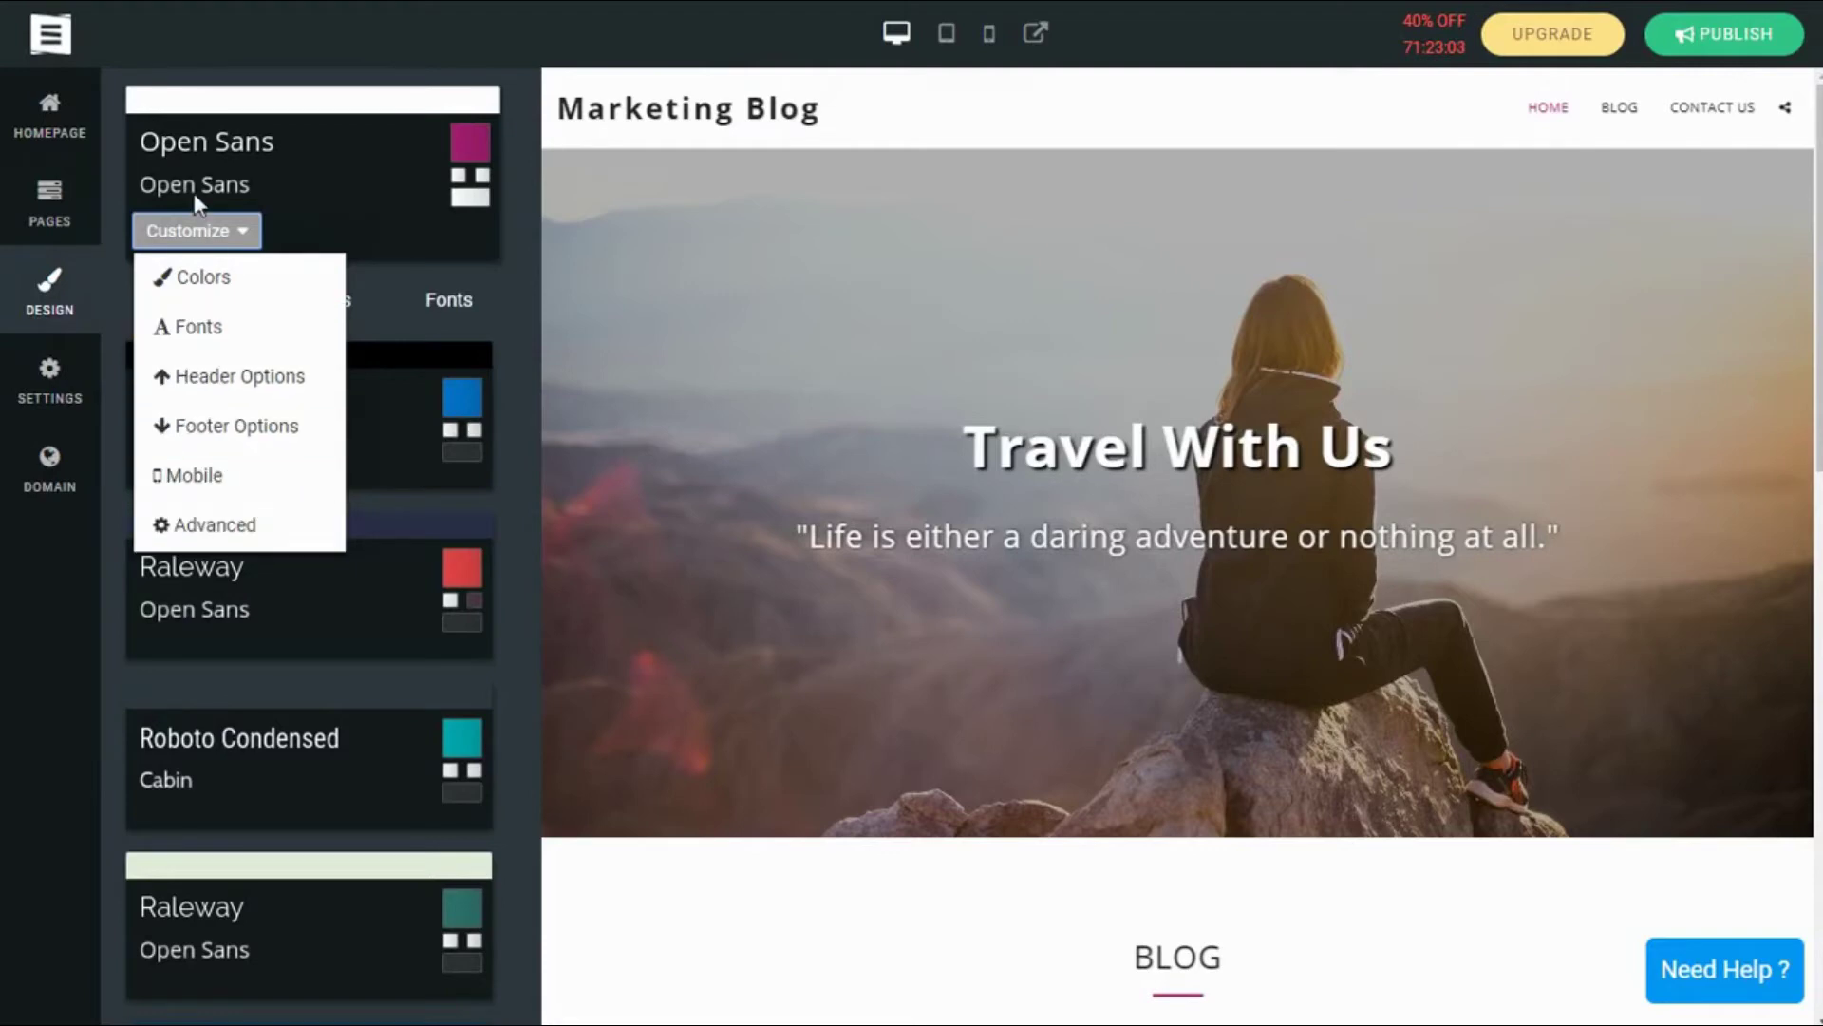
click(279, 232)
Step: Check the popular plugins under SETTINGS > Plugins
click(53, 391)
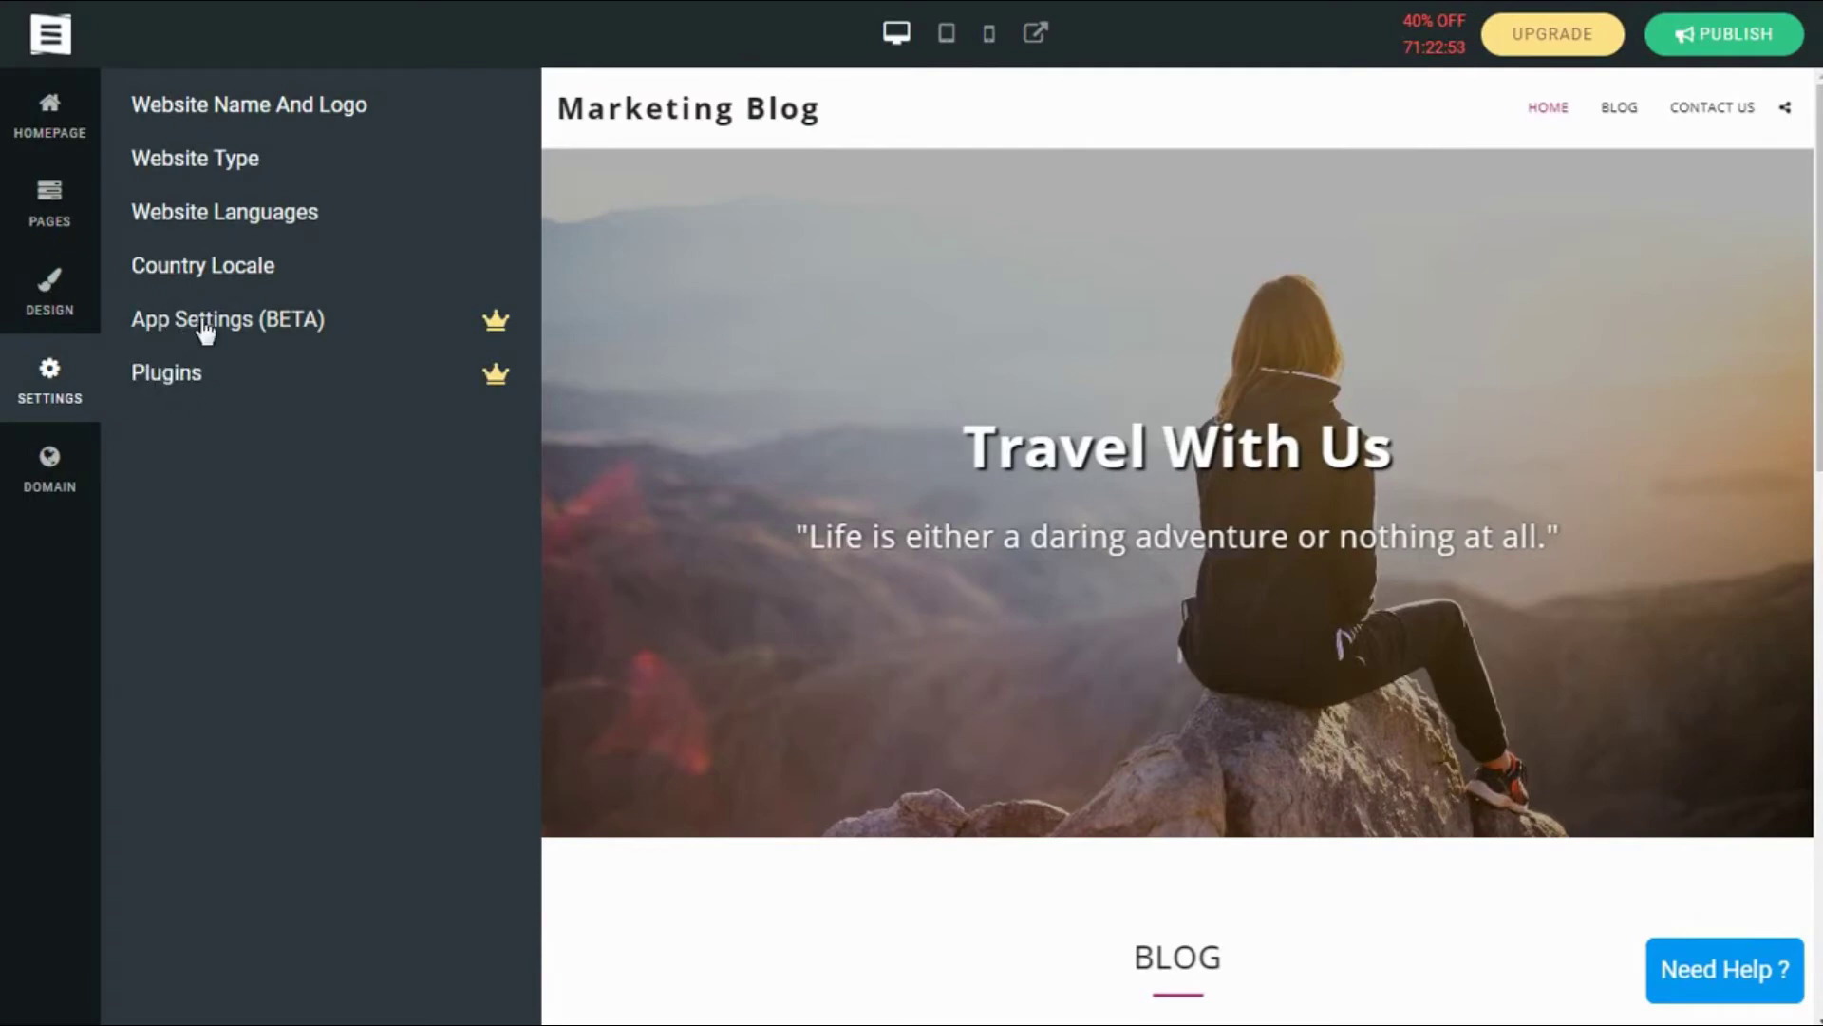
click(184, 376)
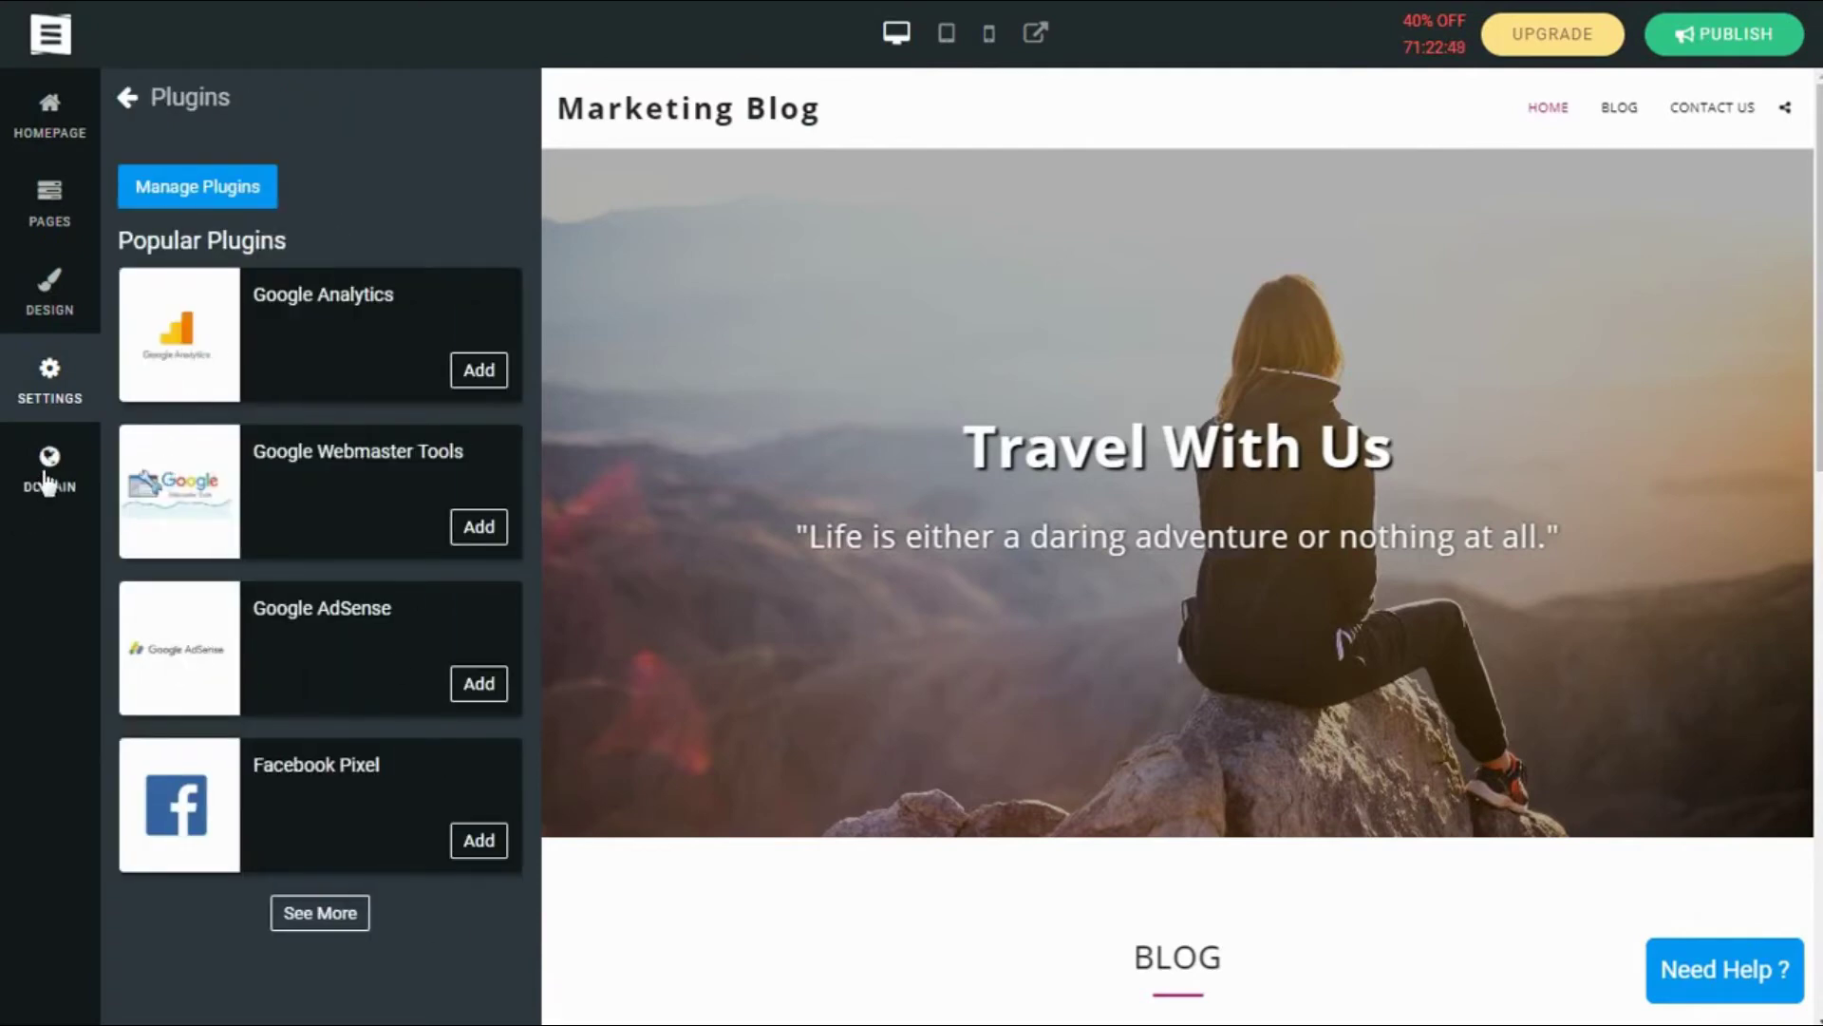
click(52, 408)
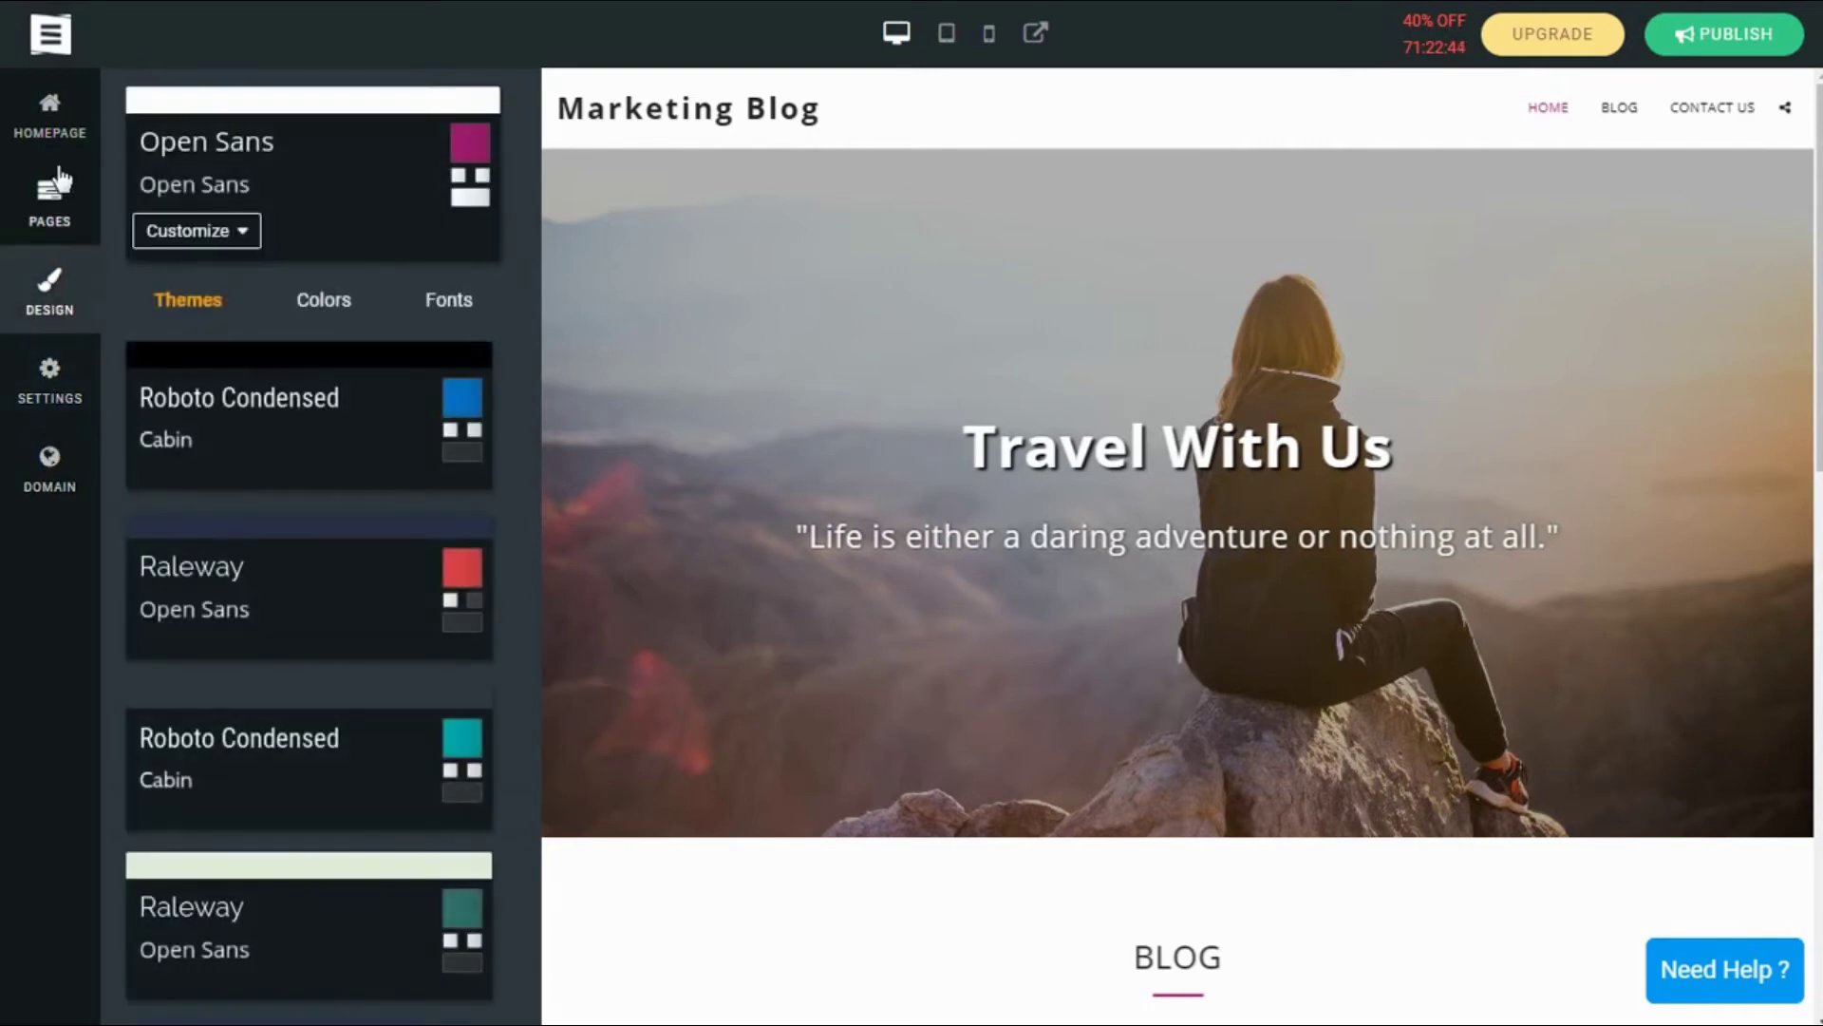
scroll(1159, 488, down, 4)
click(80, 138)
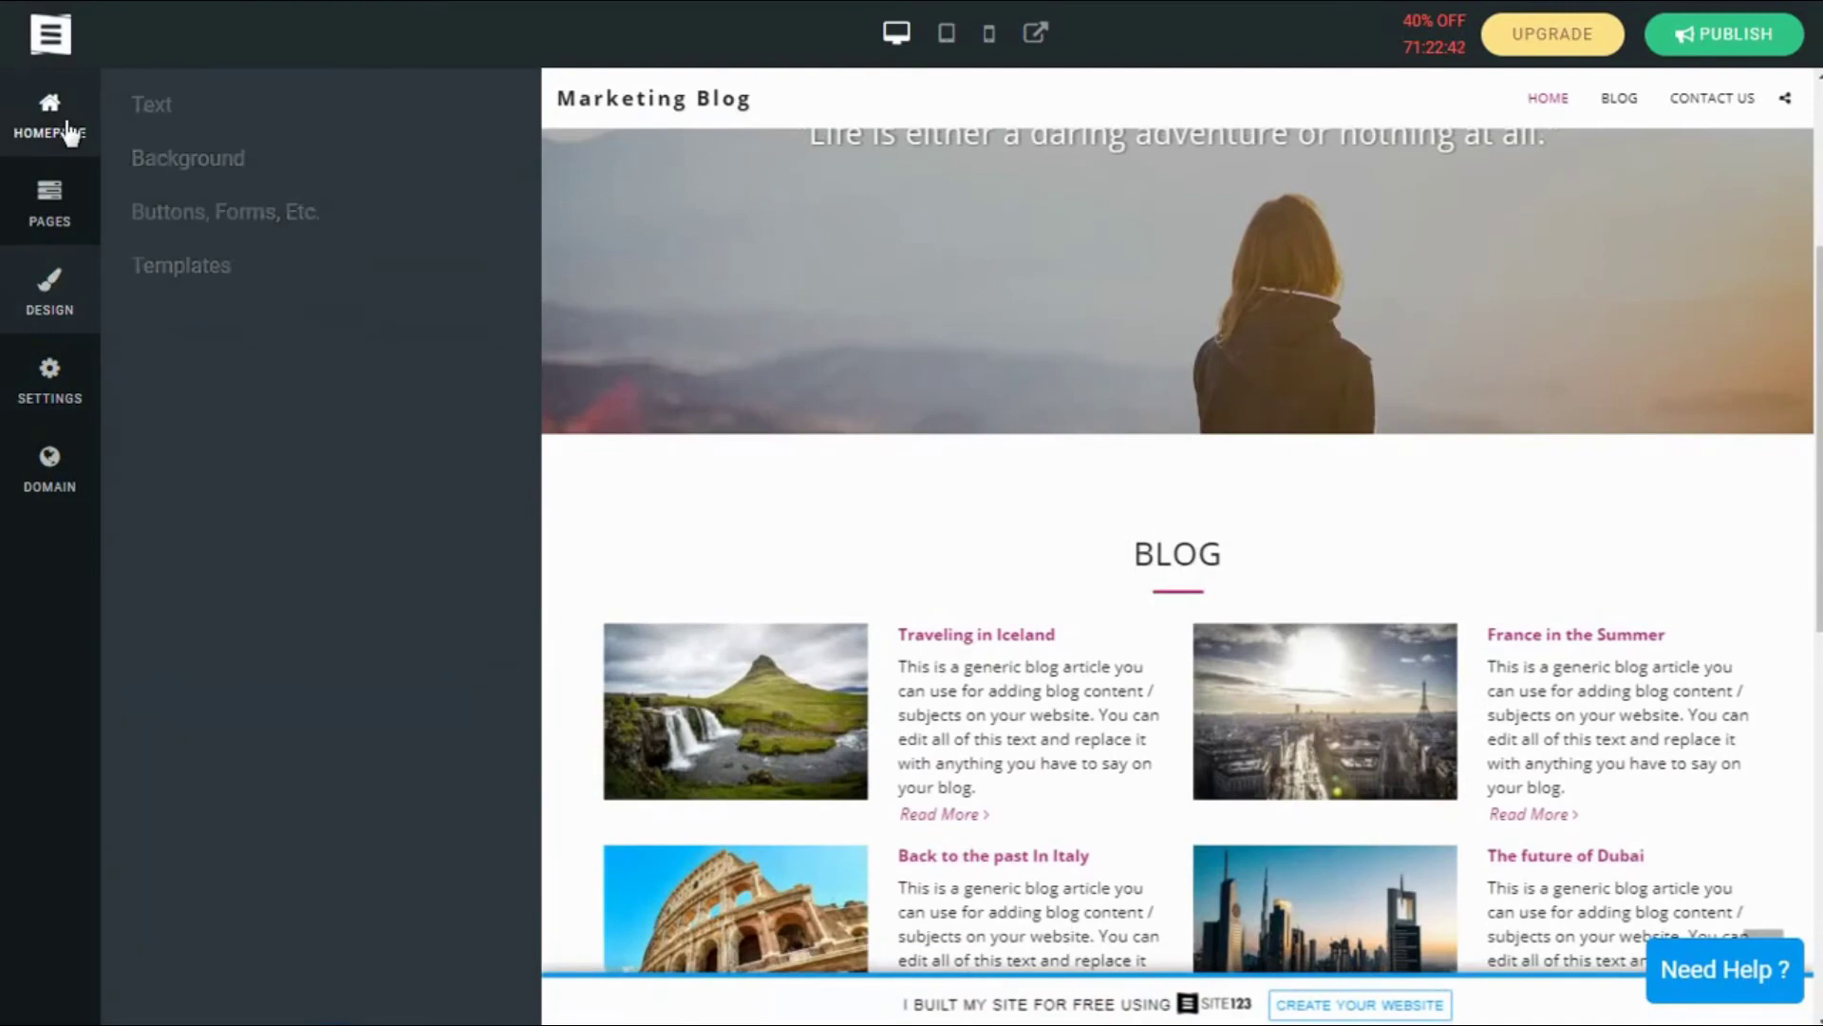
click(76, 162)
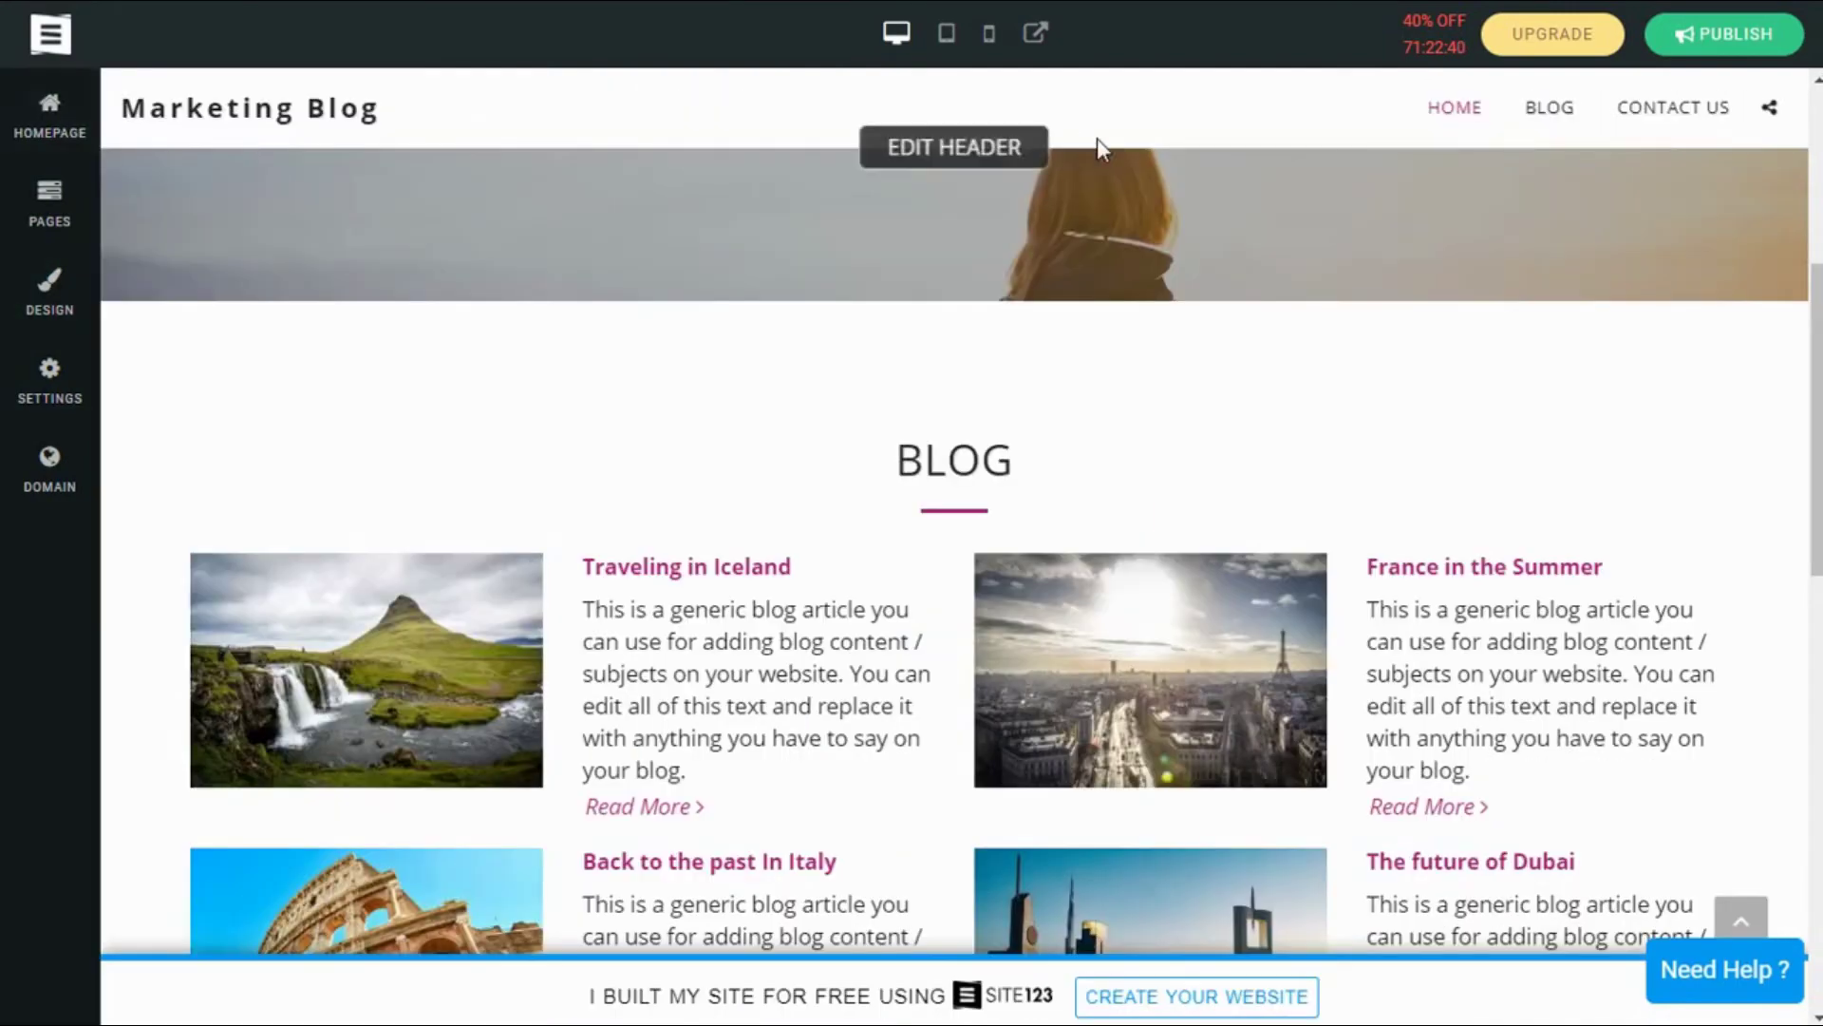
scroll(847, 346, down, 6)
scroll(847, 345, up, 10)
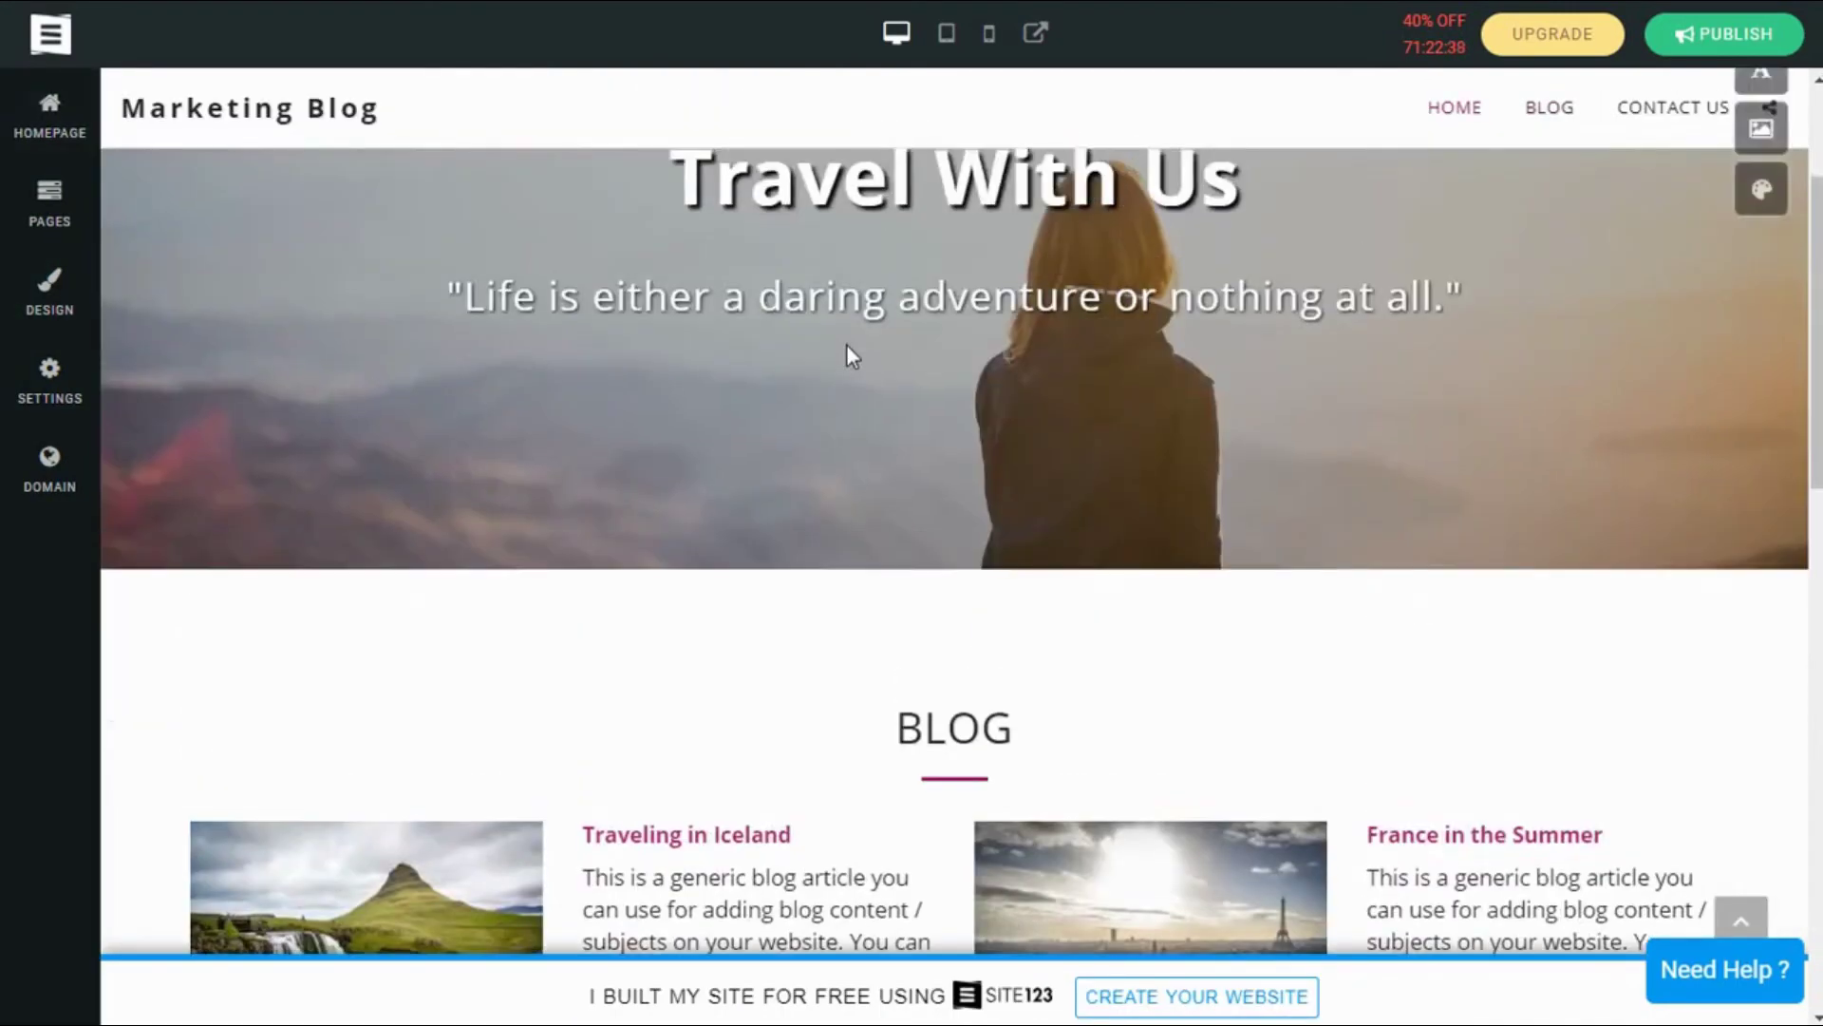
scroll(846, 344, down, 4)
scroll(846, 344, down, 3)
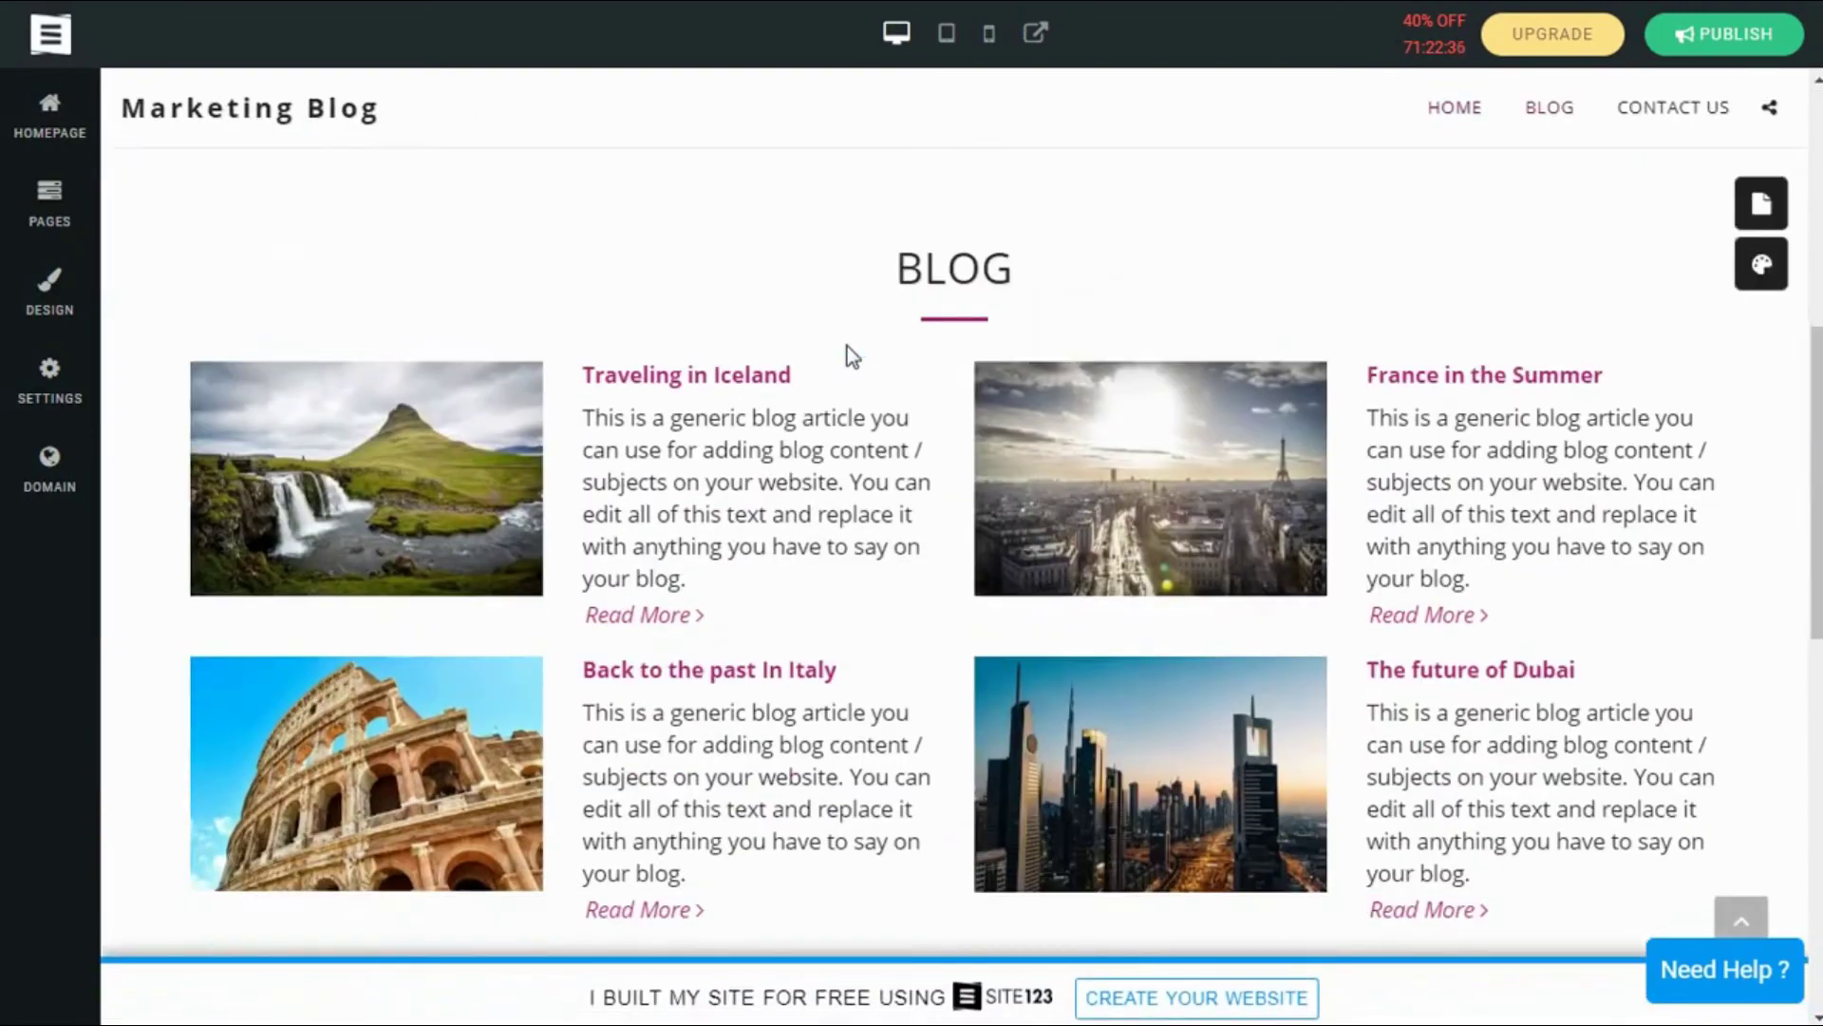
scroll(846, 344, up, 8)
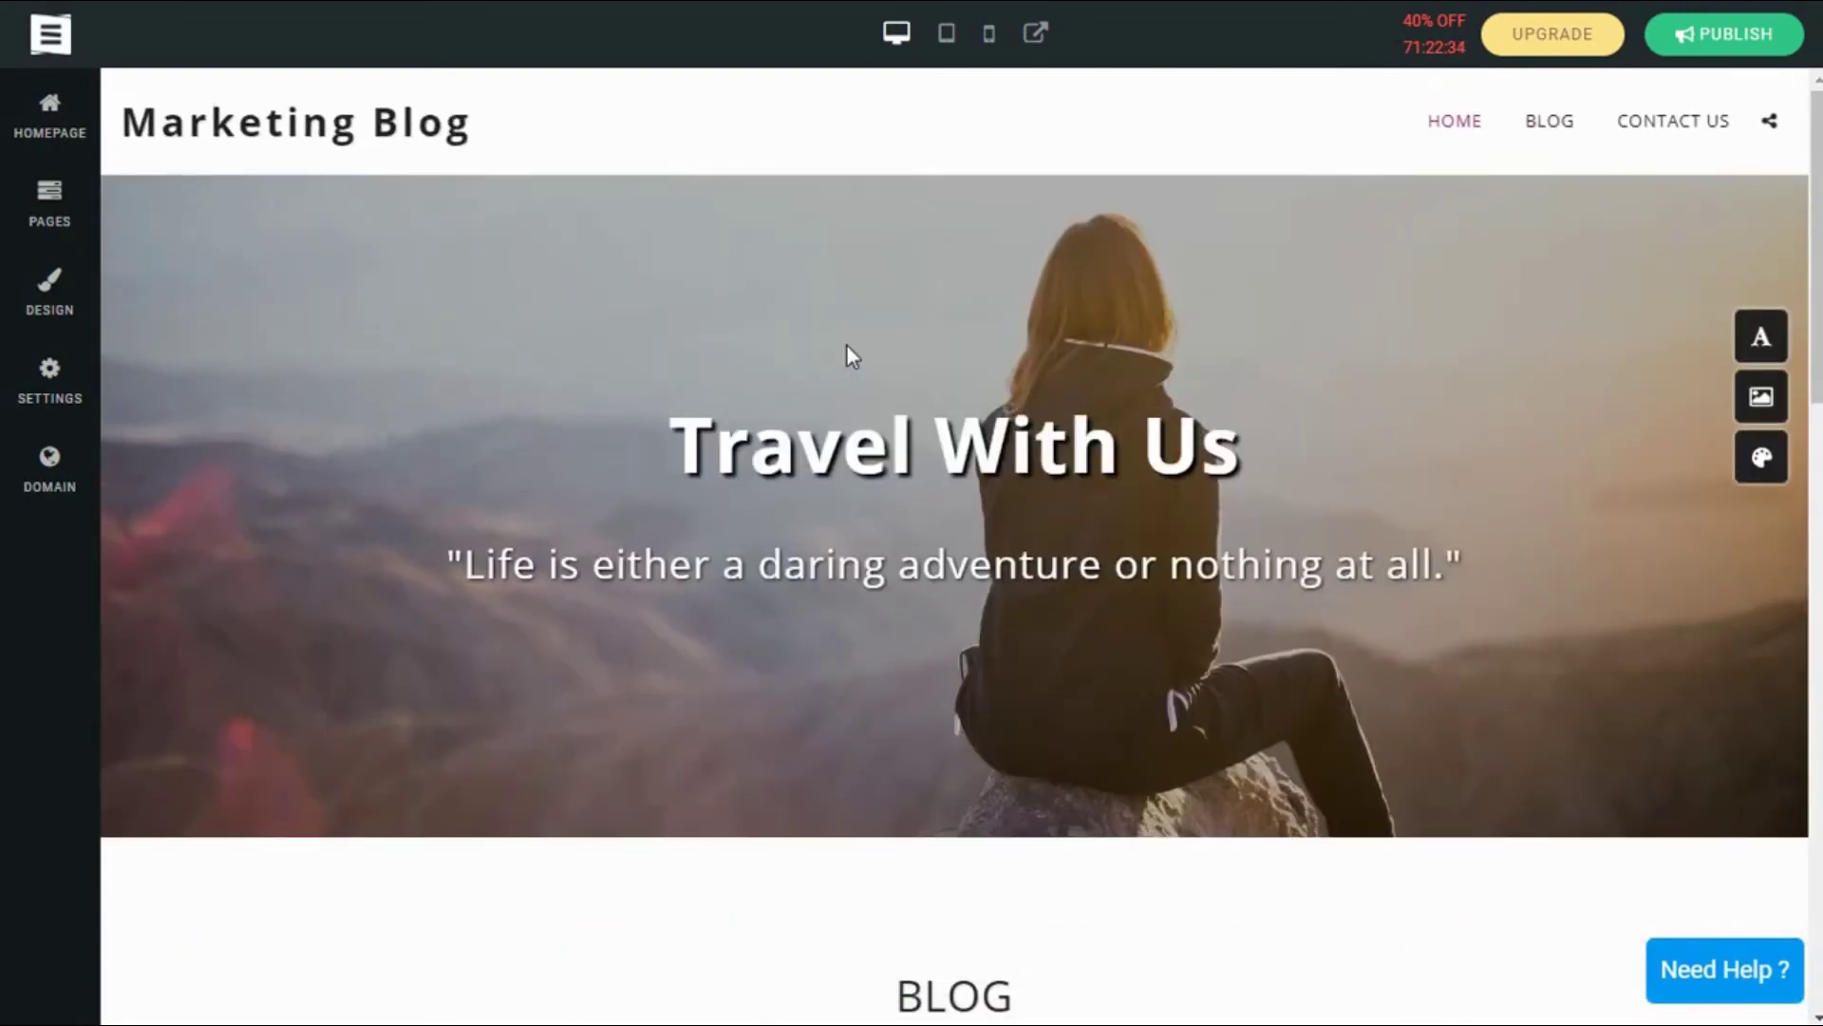
scroll(1147, 380, down, 12)
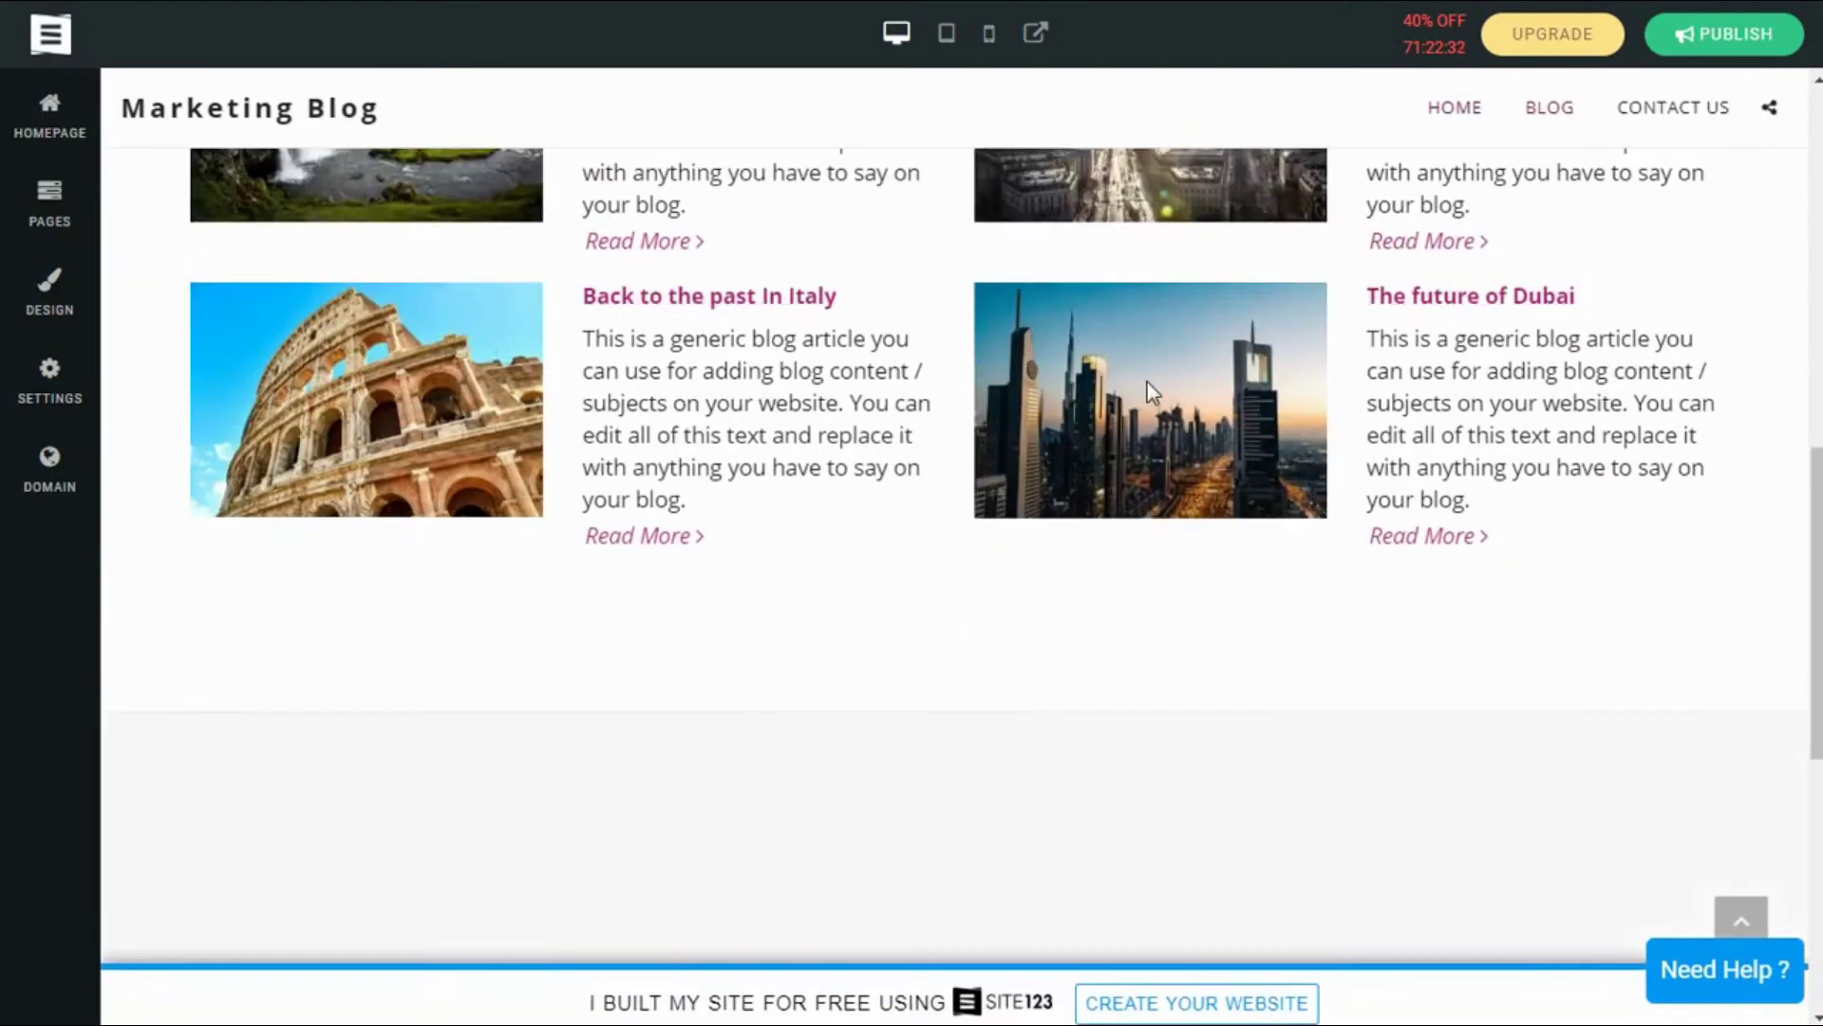
scroll(1147, 382, down, 8)
scroll(1147, 382, up, 10)
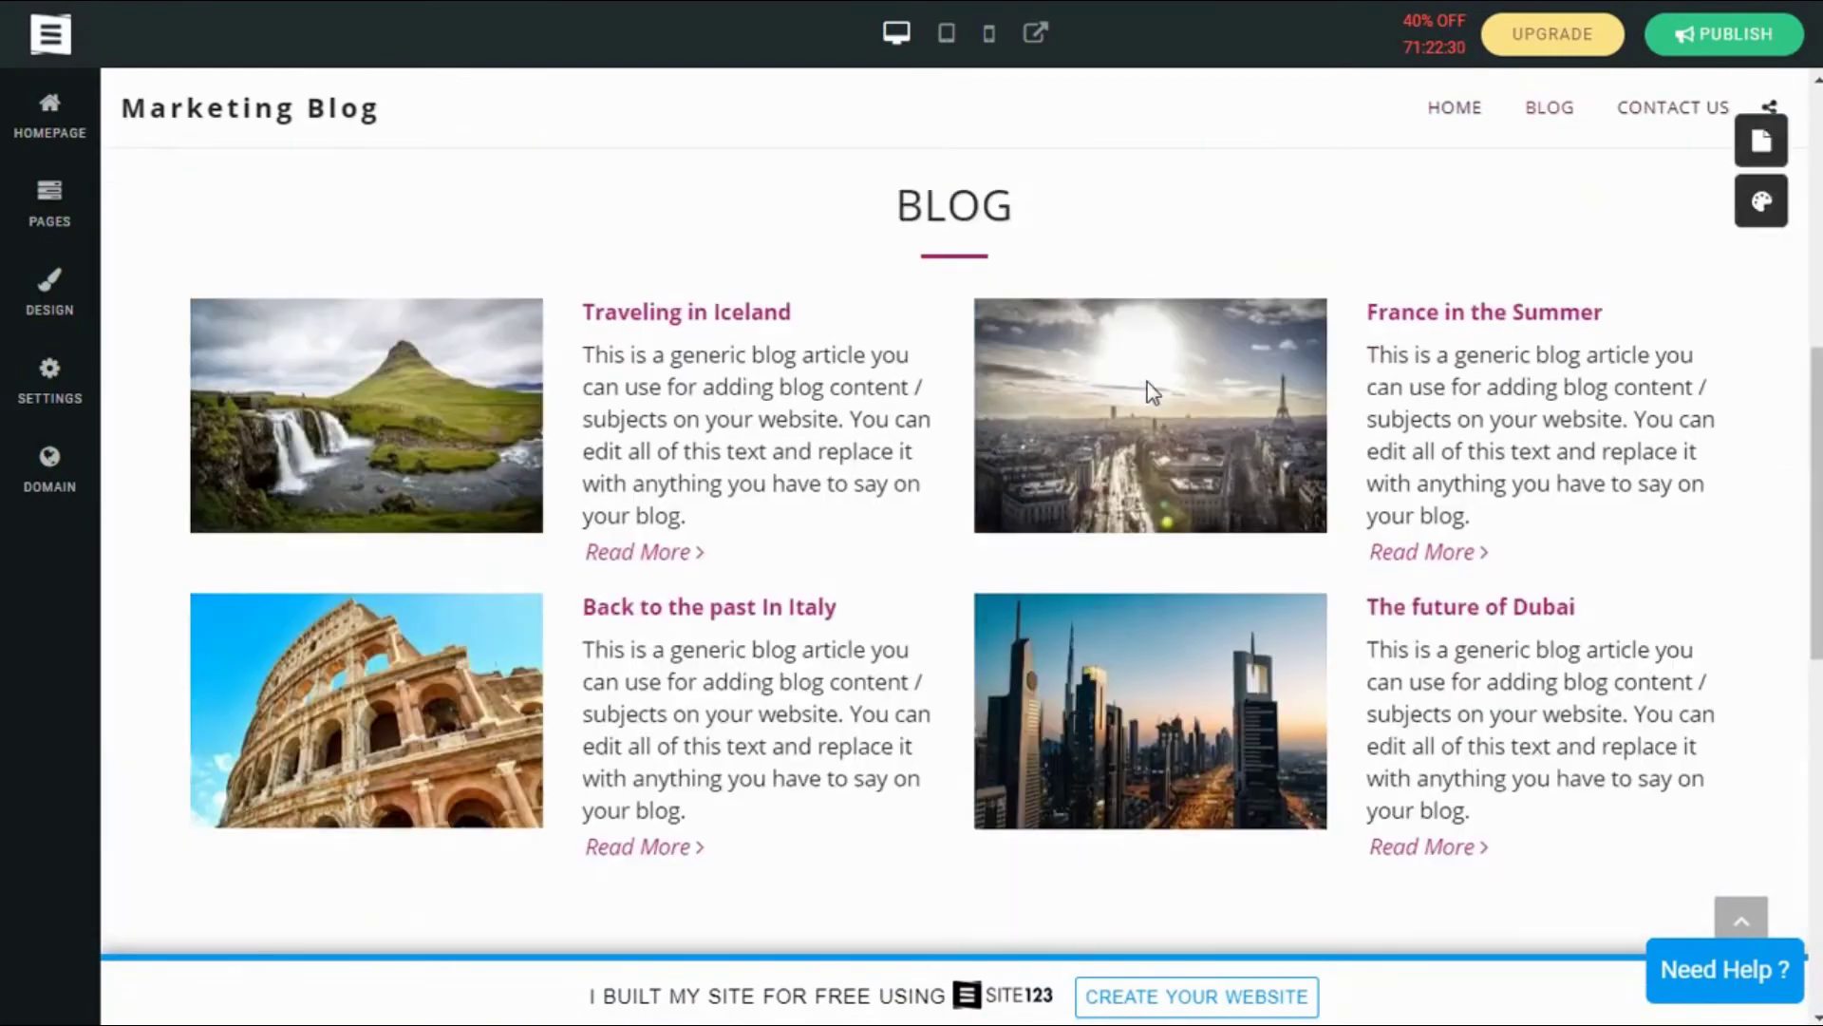
scroll(1147, 382, up, 6)
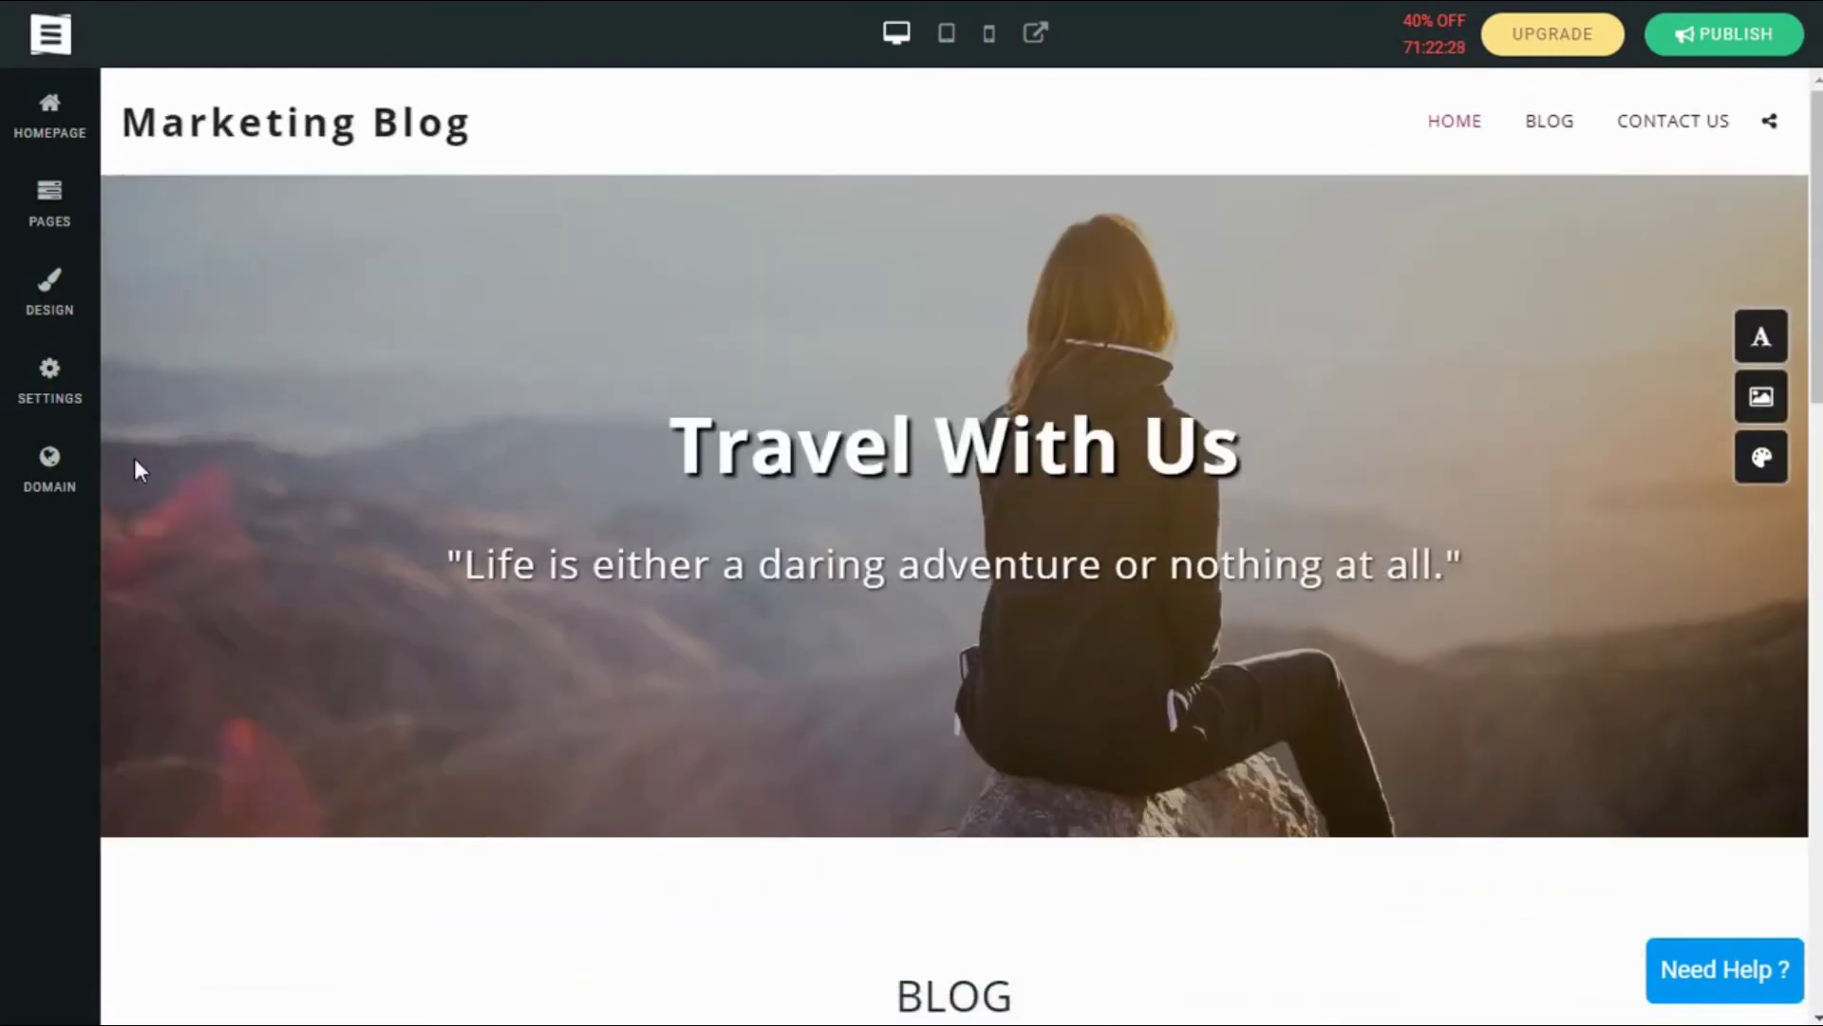
scroll(914, 620, down, 4)
scroll(914, 619, up, 4)
Step: View the suggested domain names for the site, then close the DOMAIN panel and scroll the preview
click(53, 486)
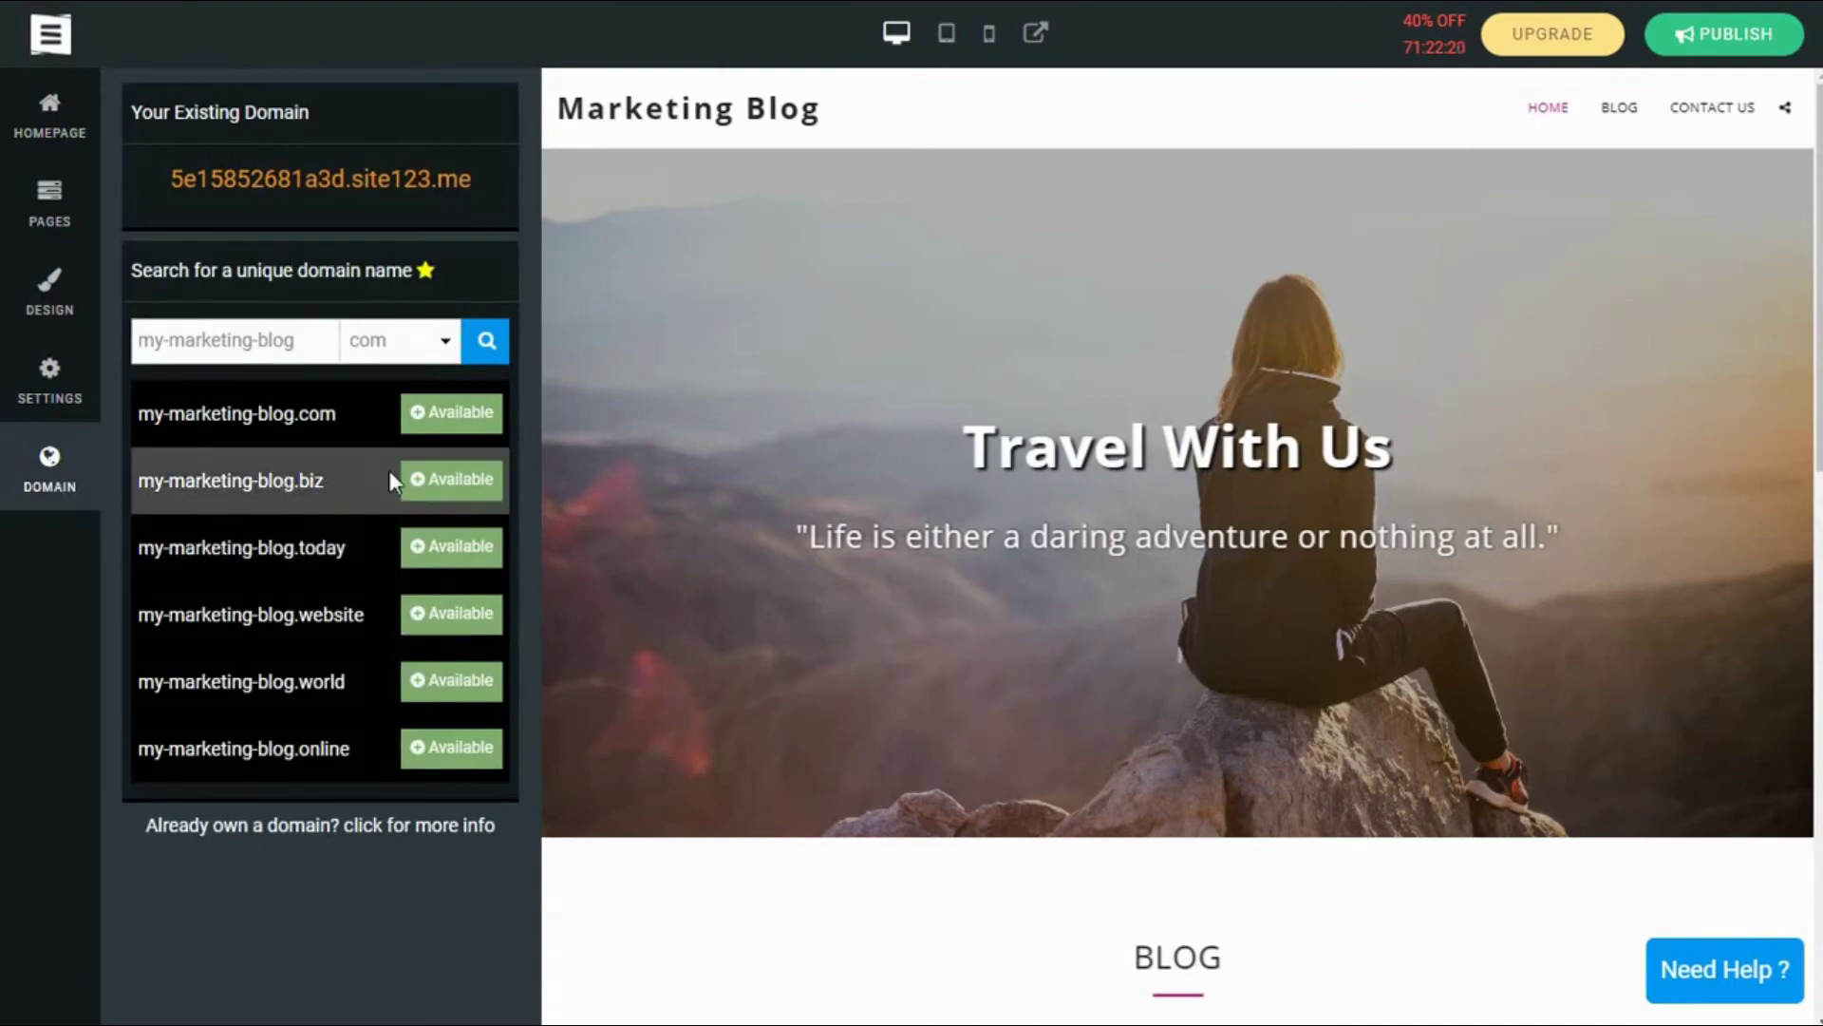
click(27, 468)
scroll(1107, 414, down, 10)
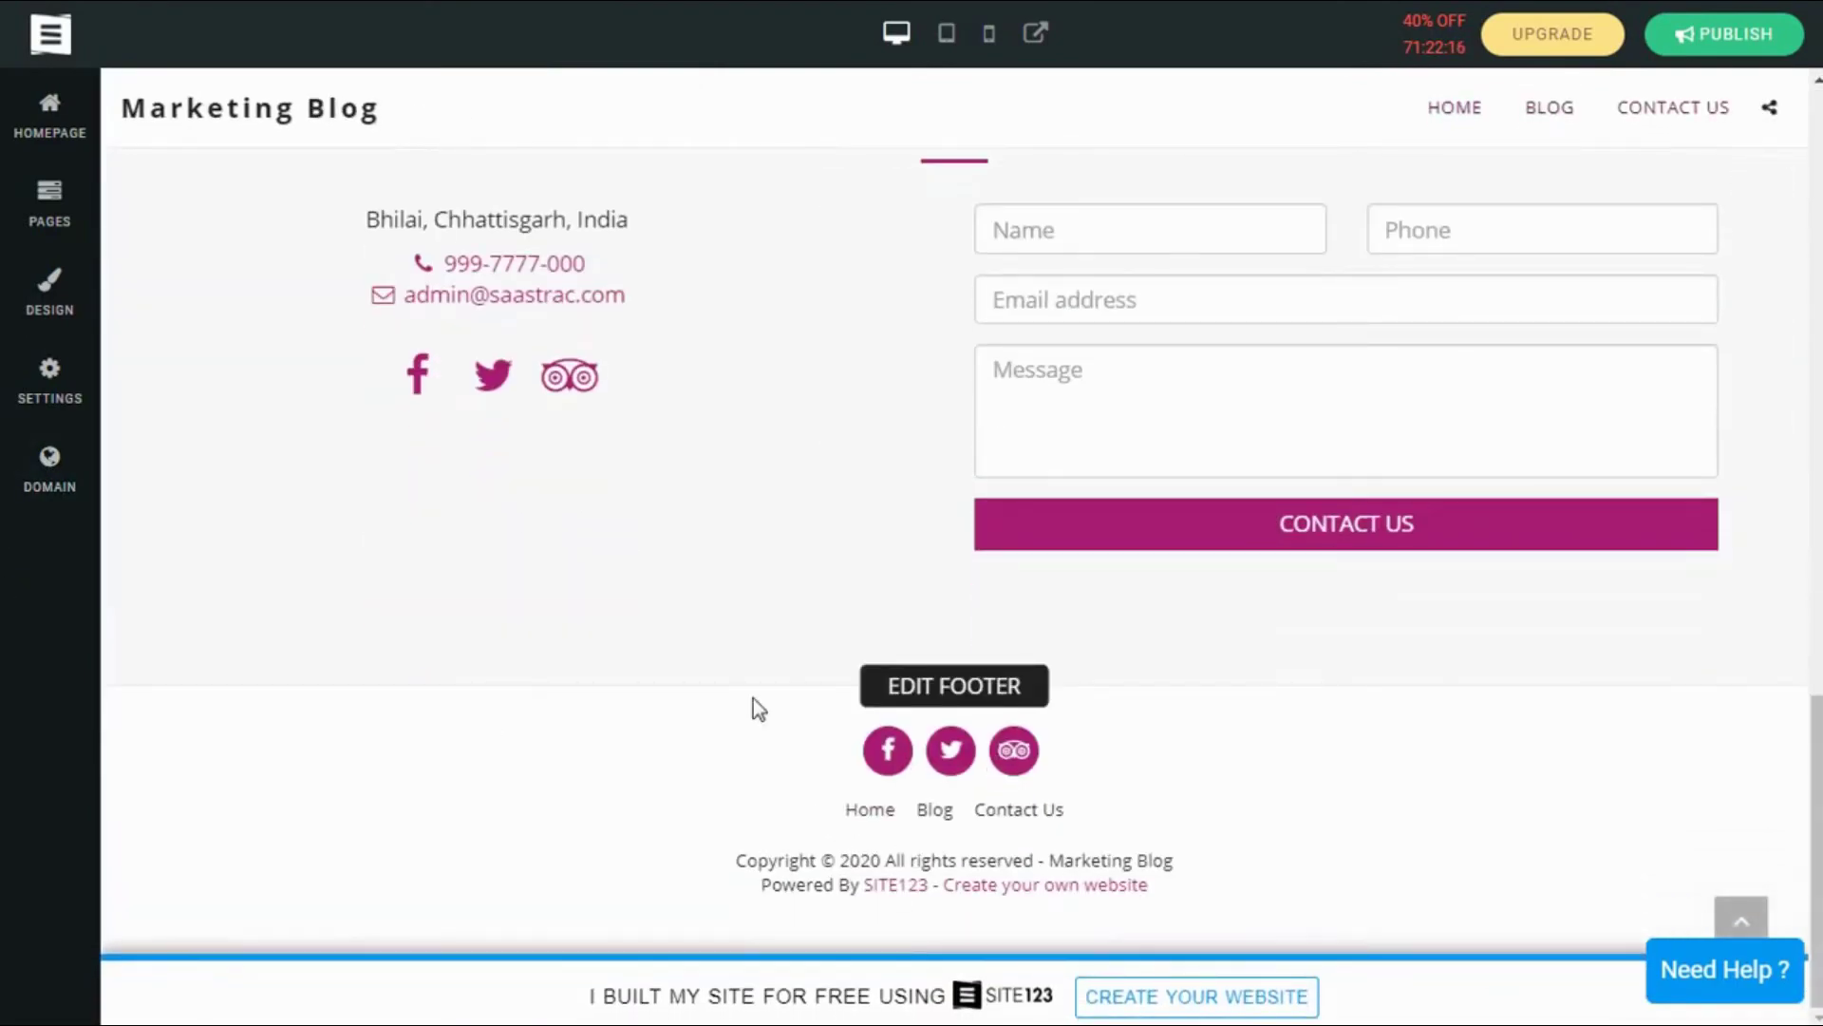
scroll(1009, 667, up, 5)
scroll(862, 498, up, 5)
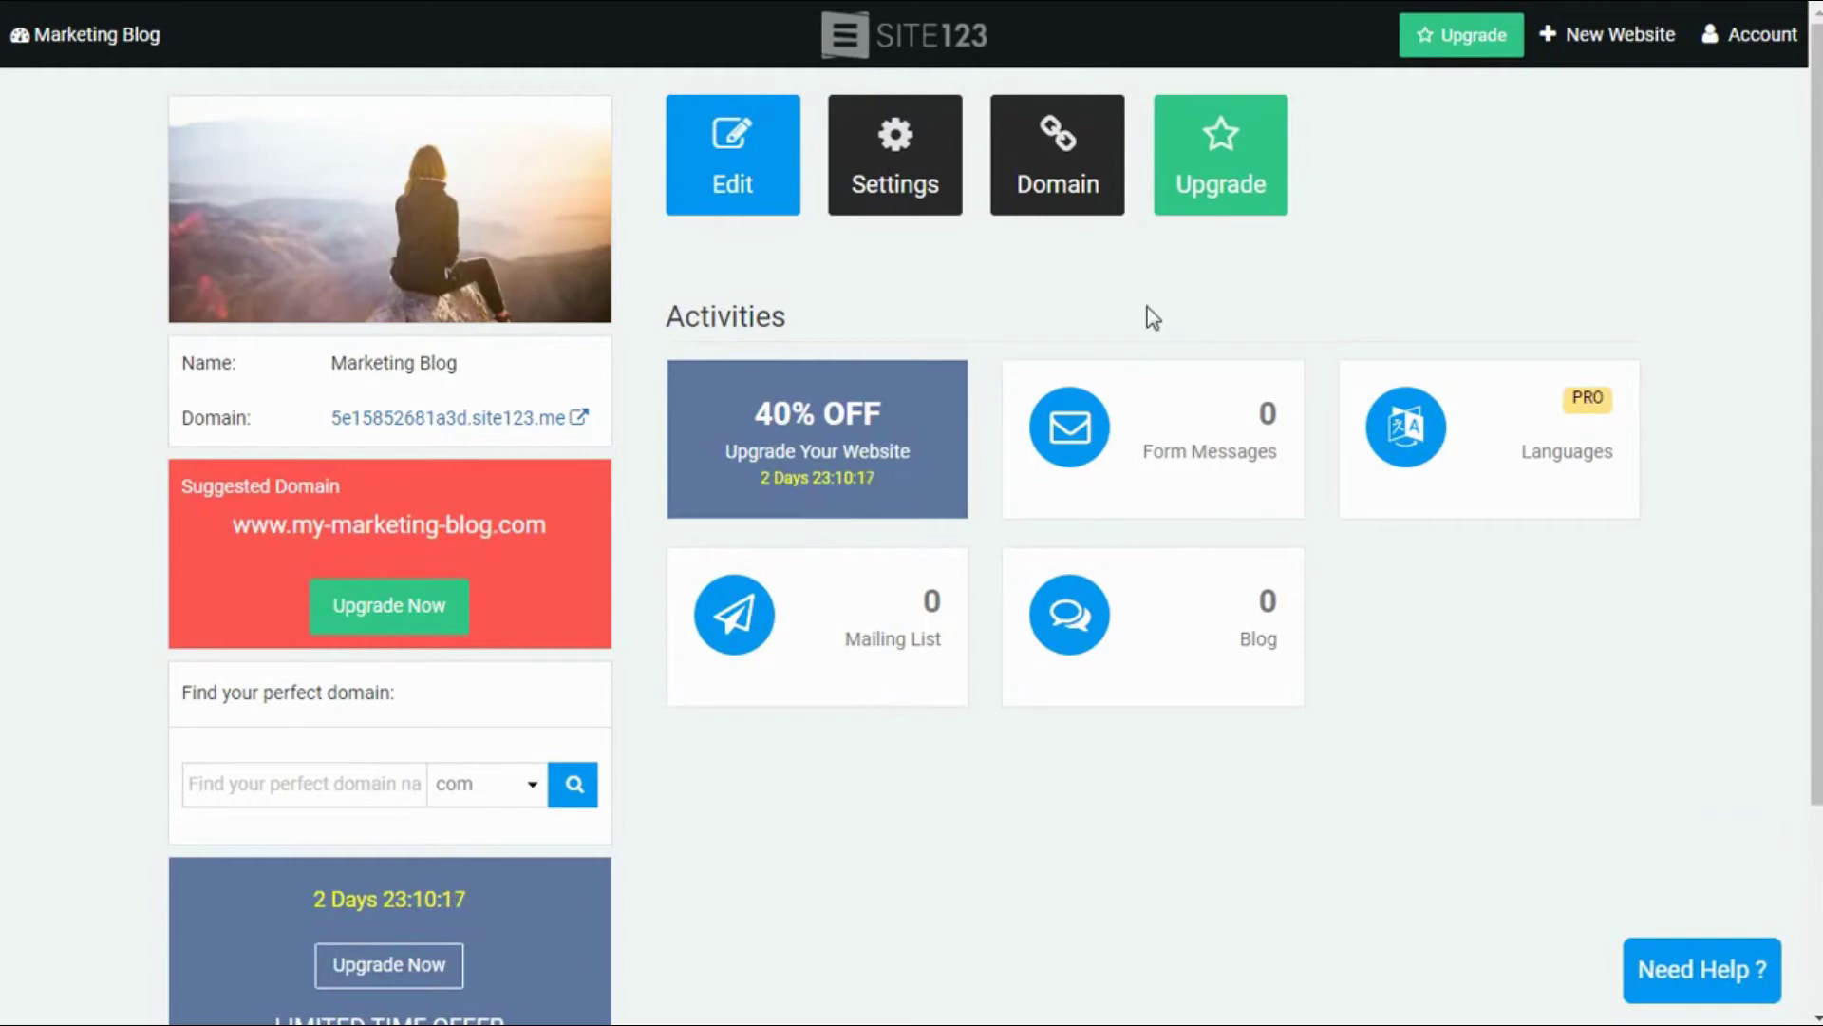
click(1231, 192)
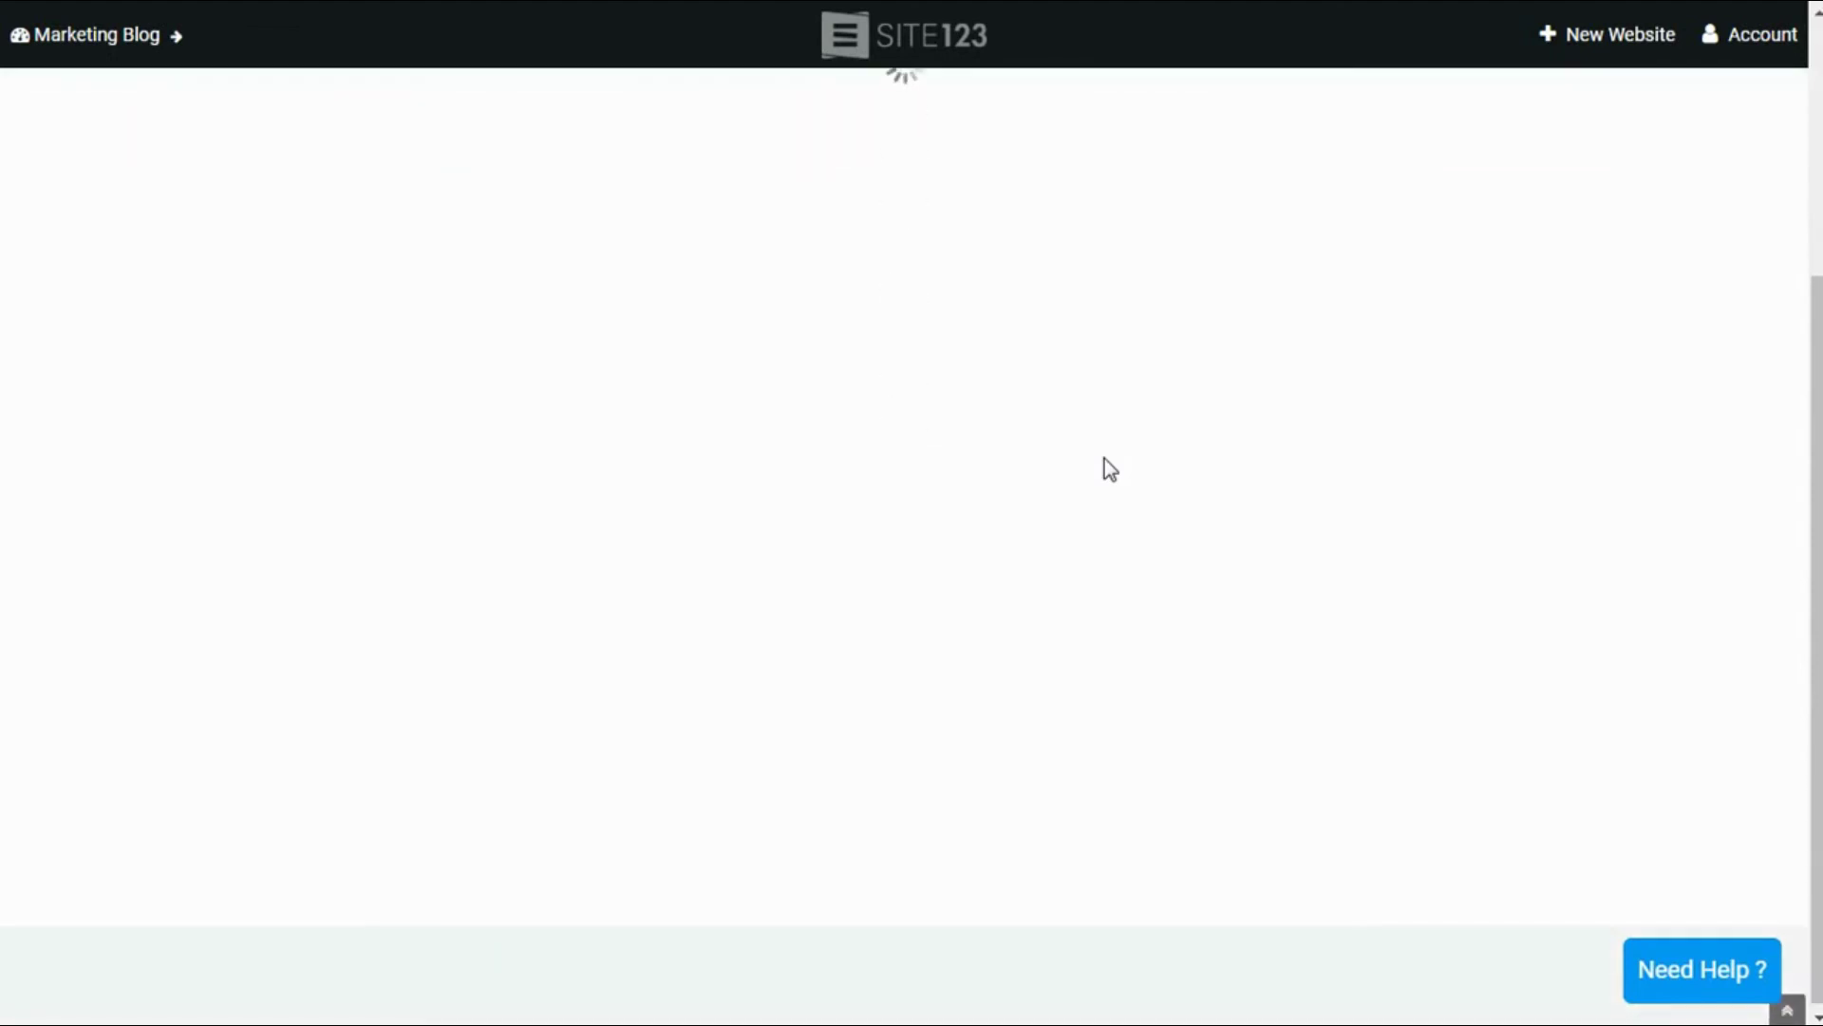
scroll(1103, 459, down, 3)
scroll(1103, 459, up, 4)
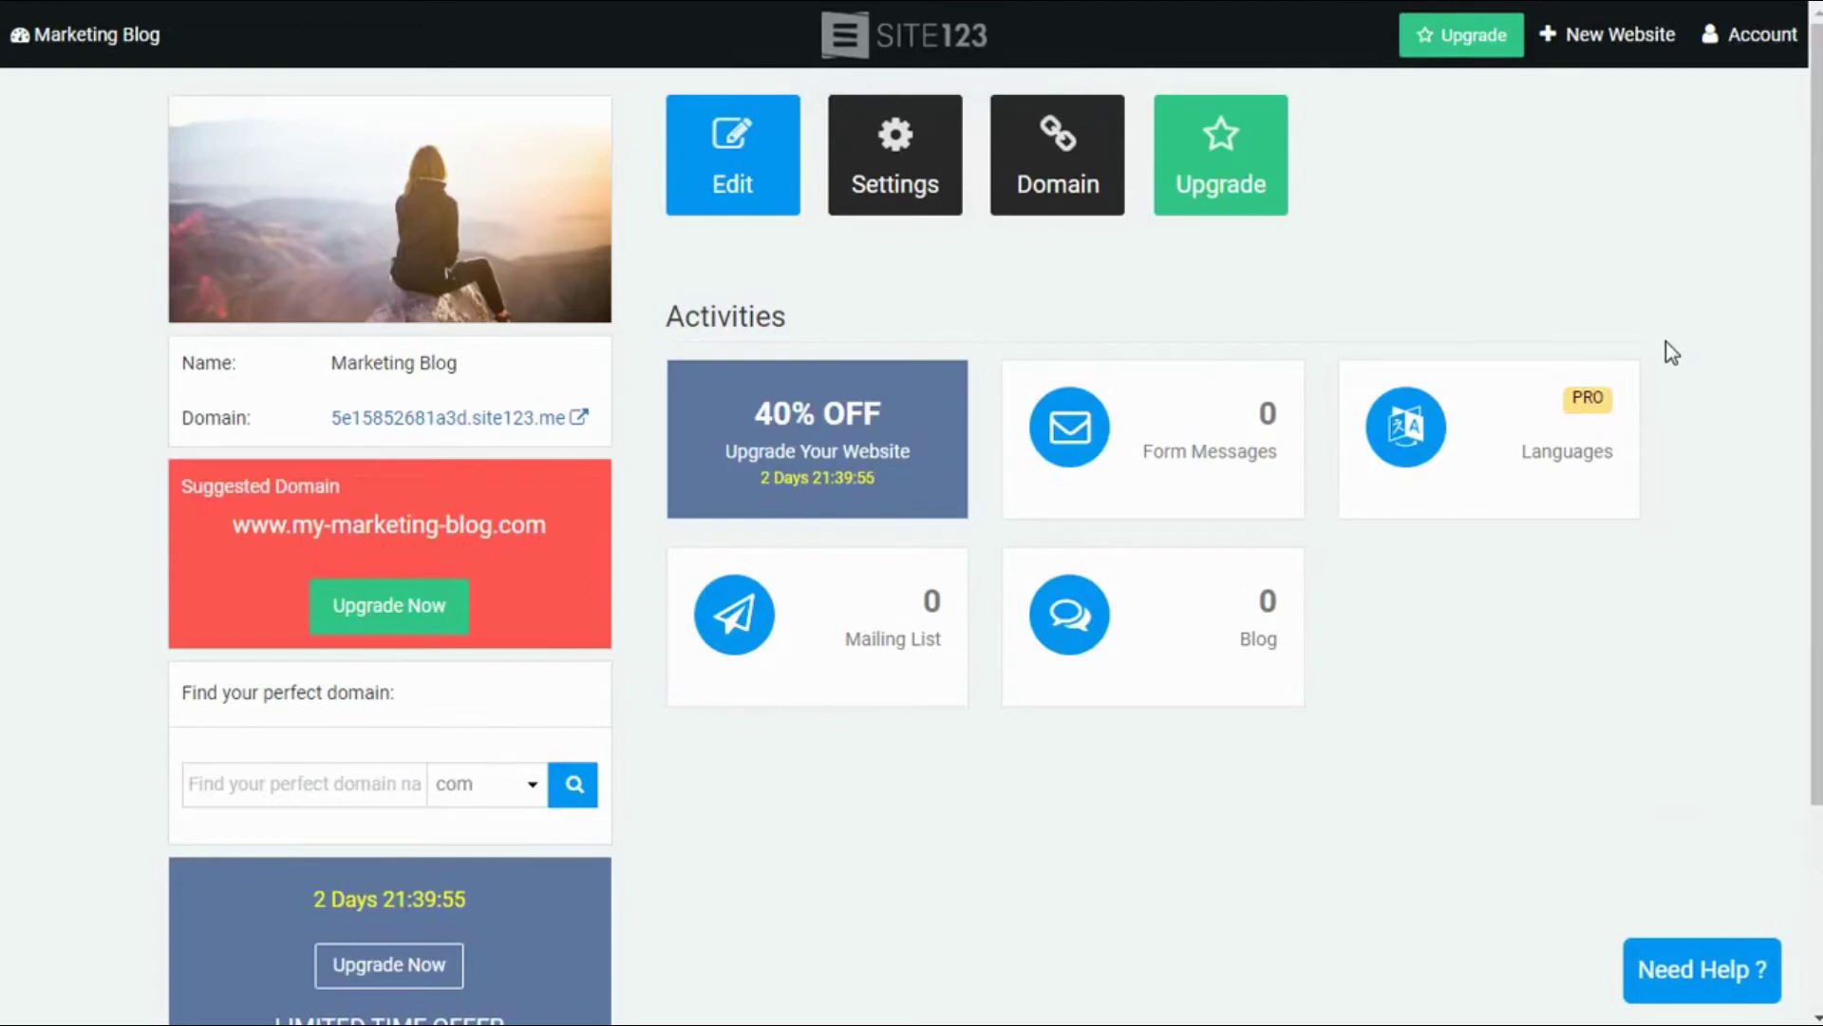
scroll(1666, 340, down, 3)
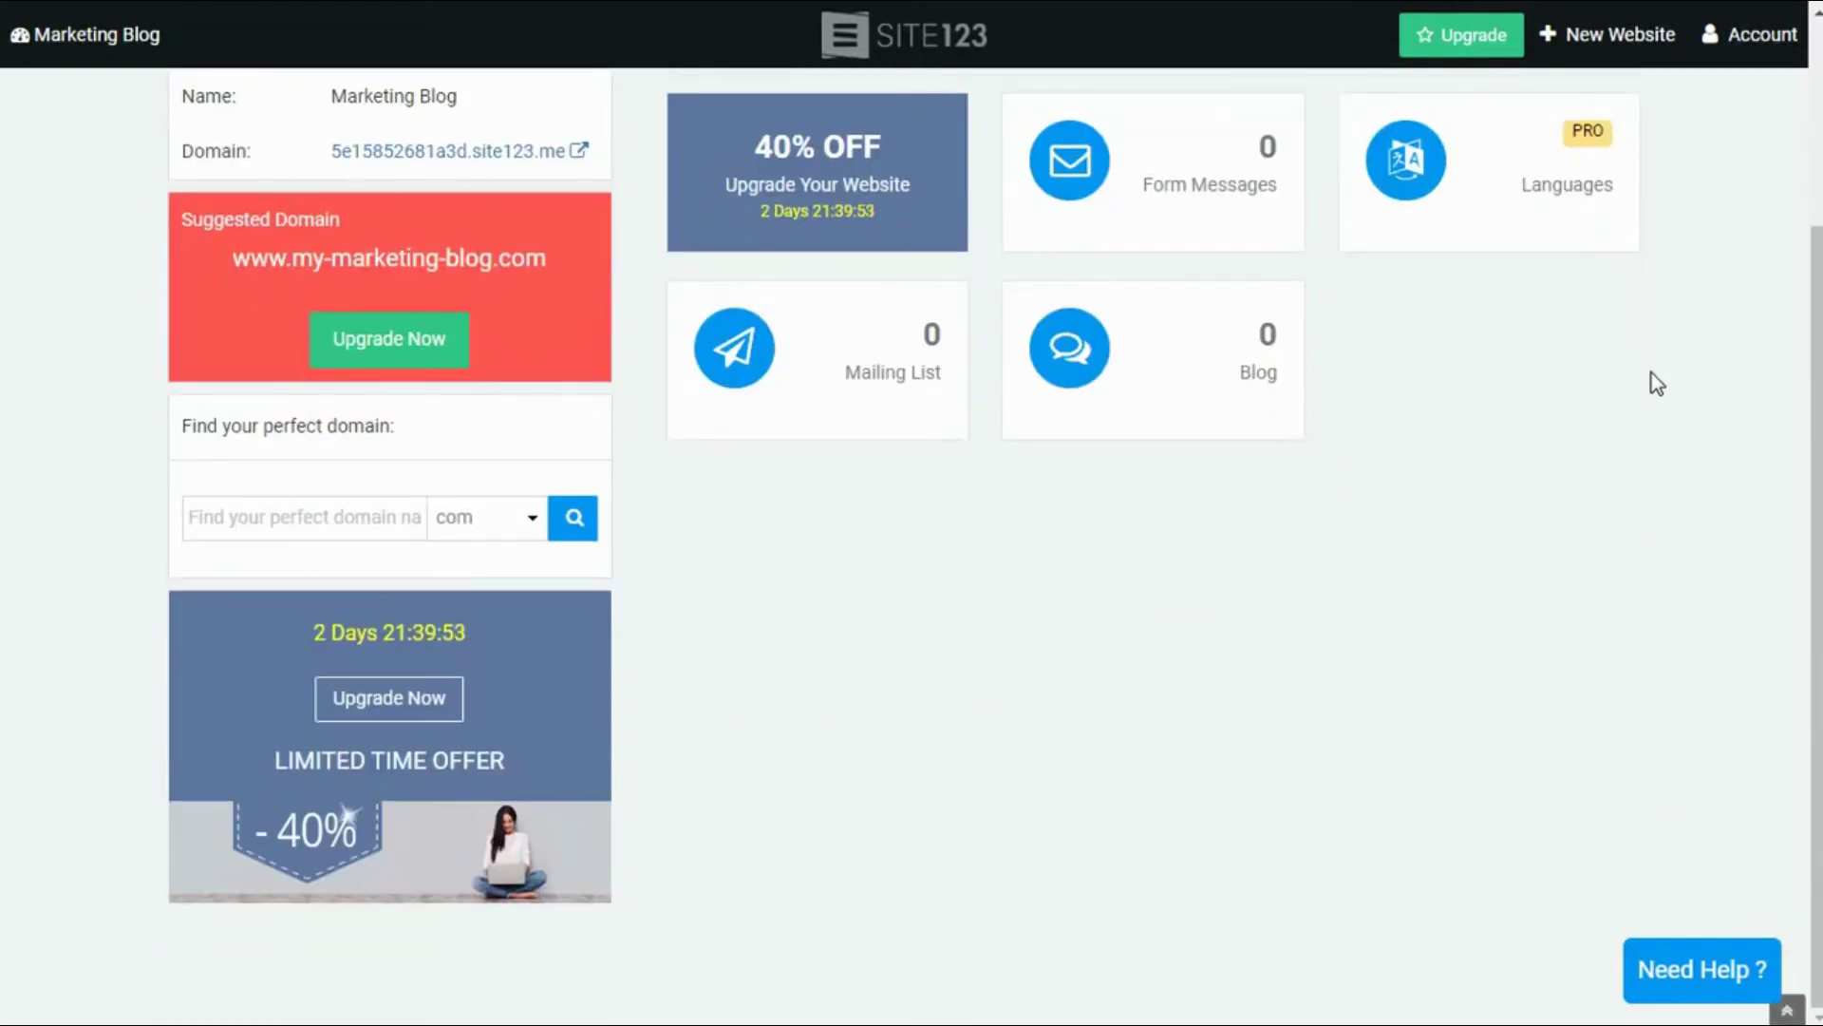
scroll(1650, 372, up, 3)
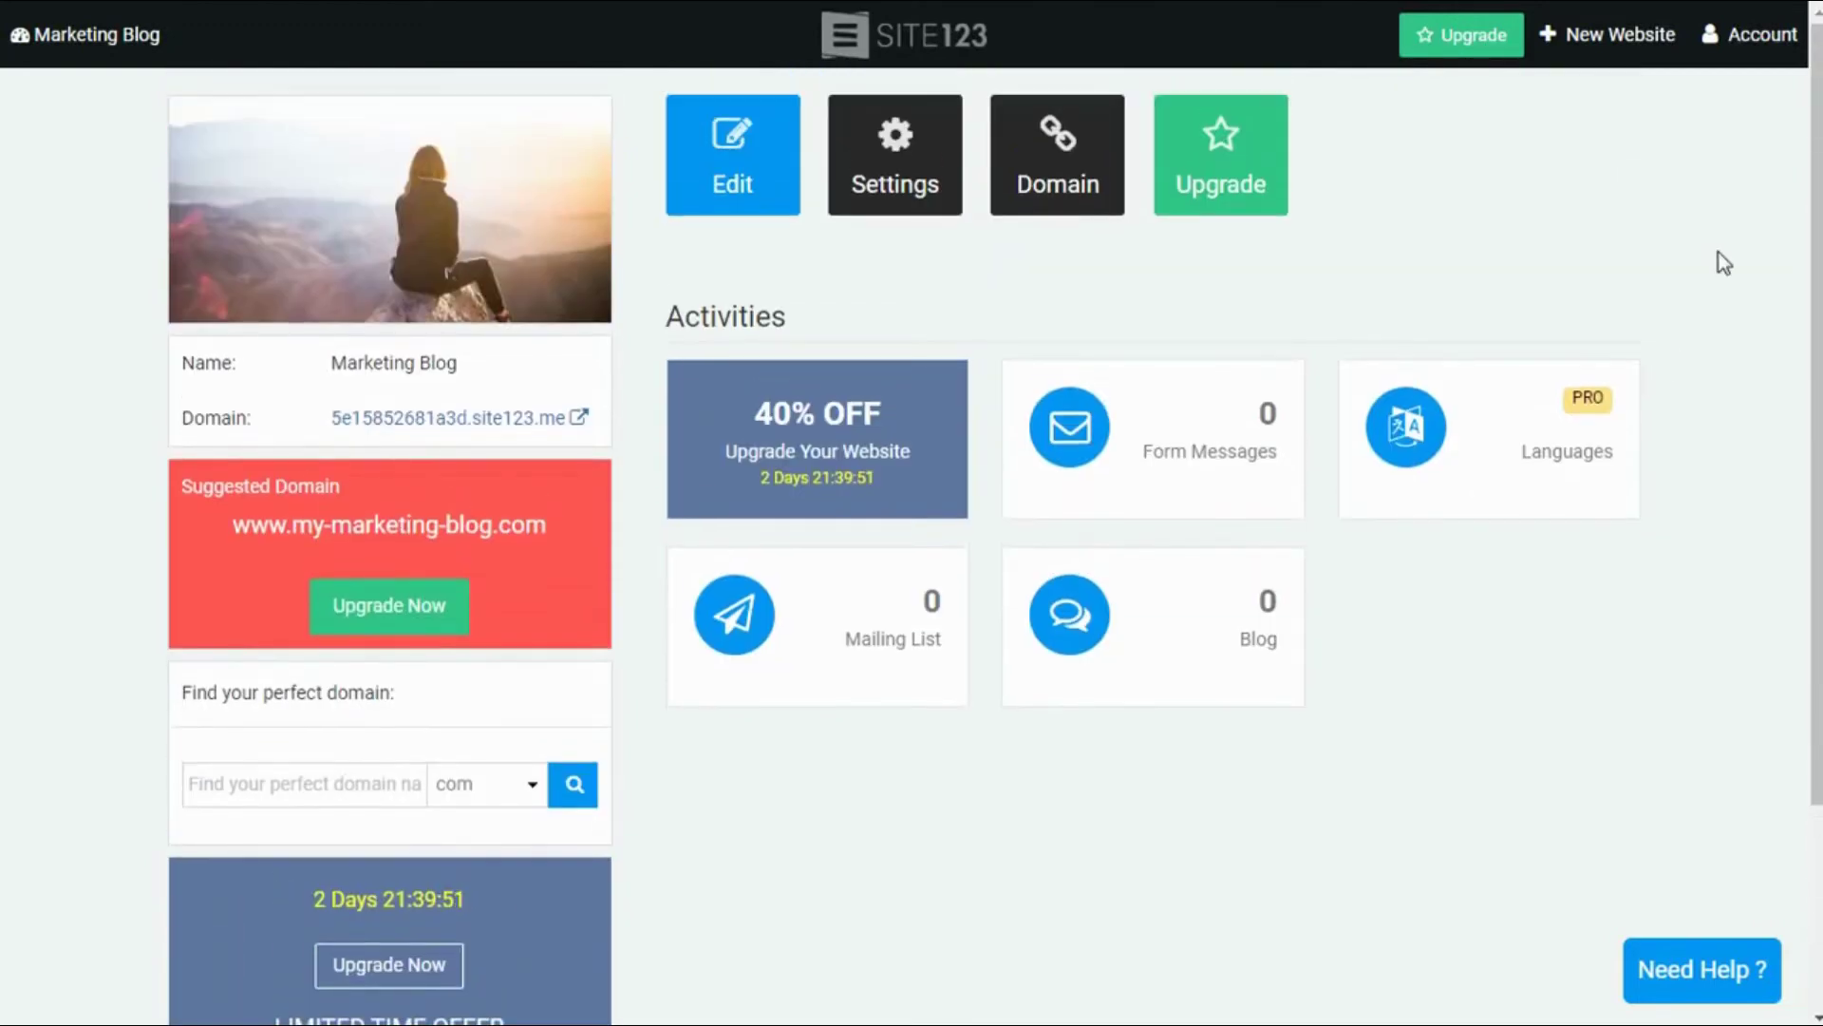
Step: Open Affiliate Program from the Account menu and highlight the $50-$182 commission in Step 4
click(1738, 40)
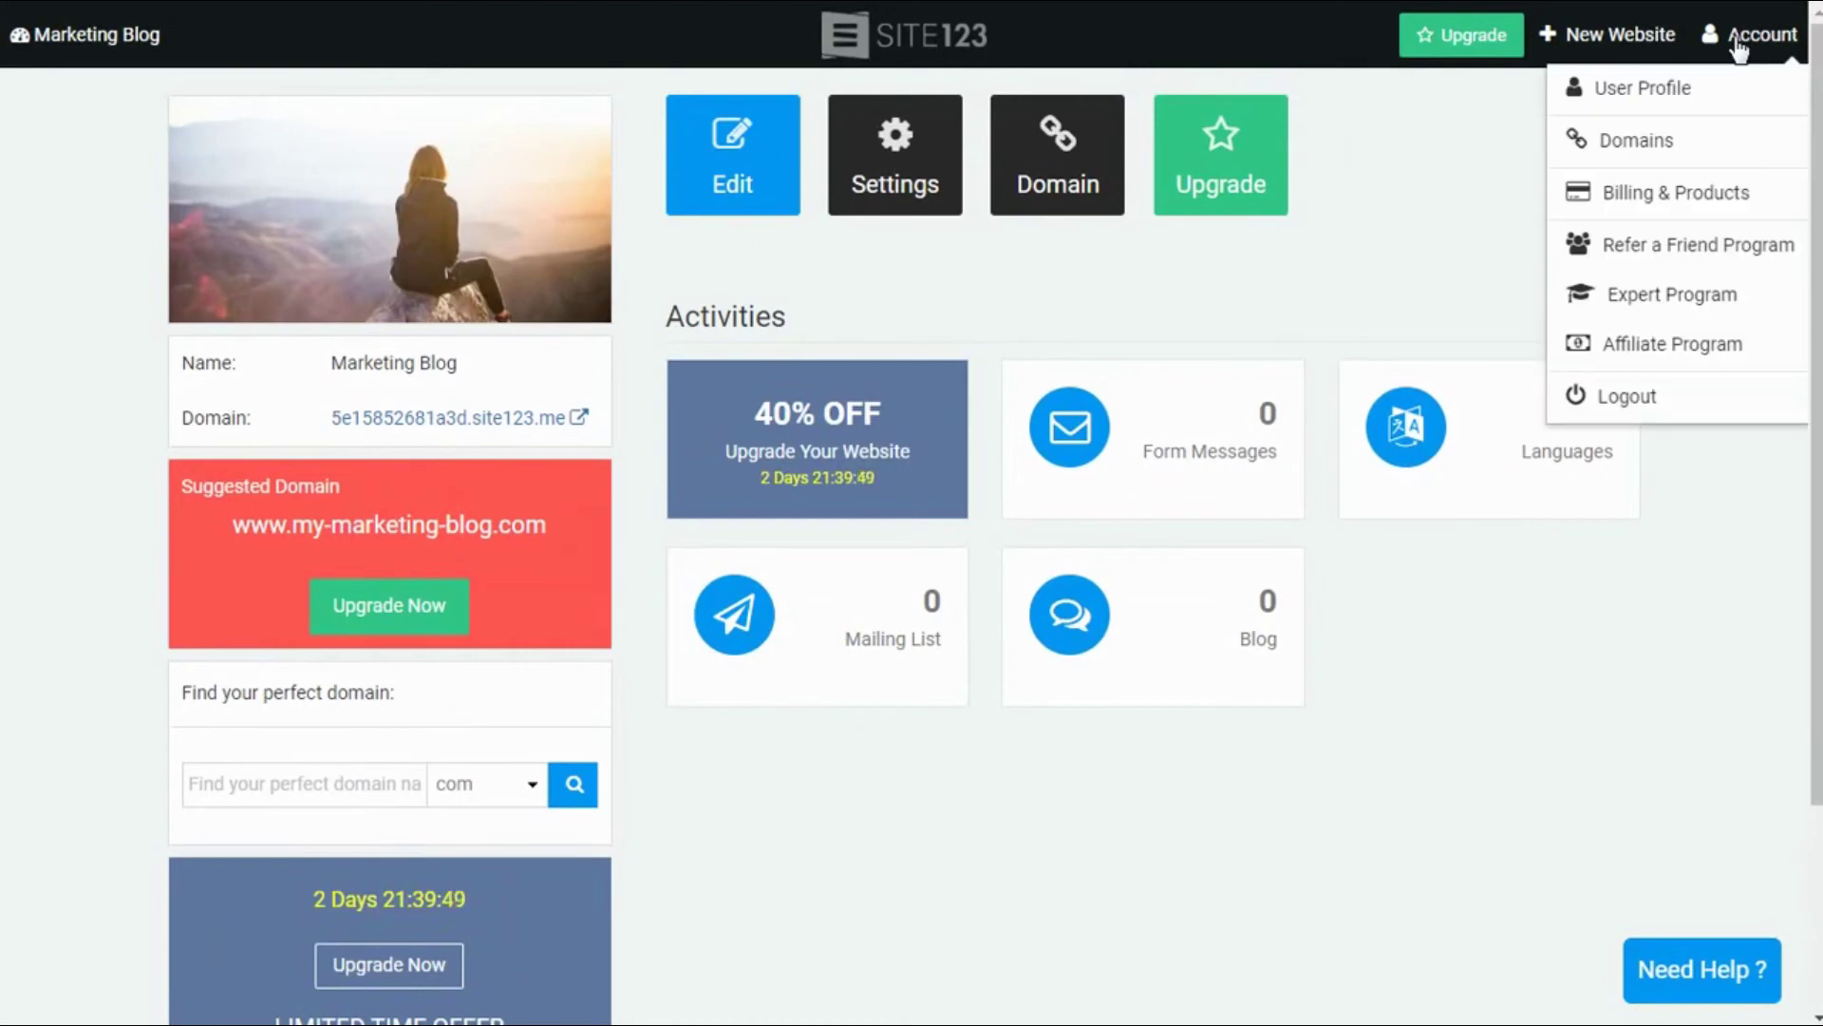
click(1667, 335)
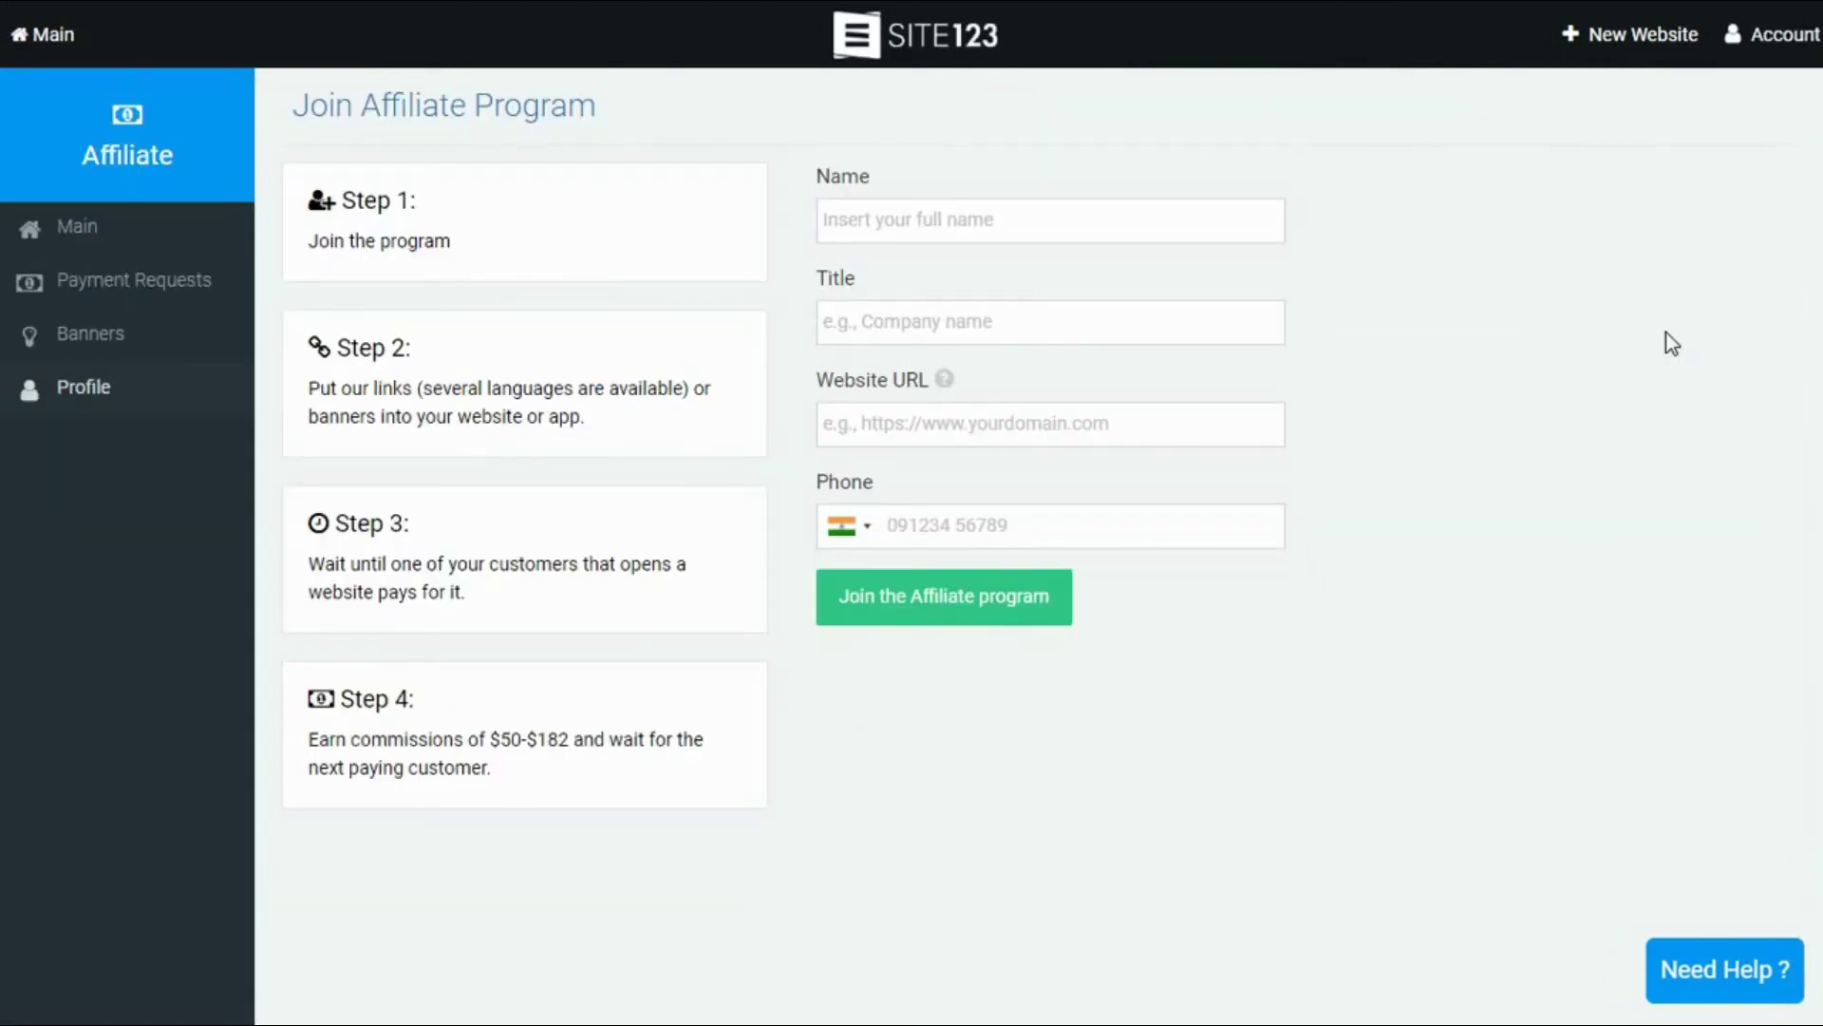
drag(483, 734, 573, 731)
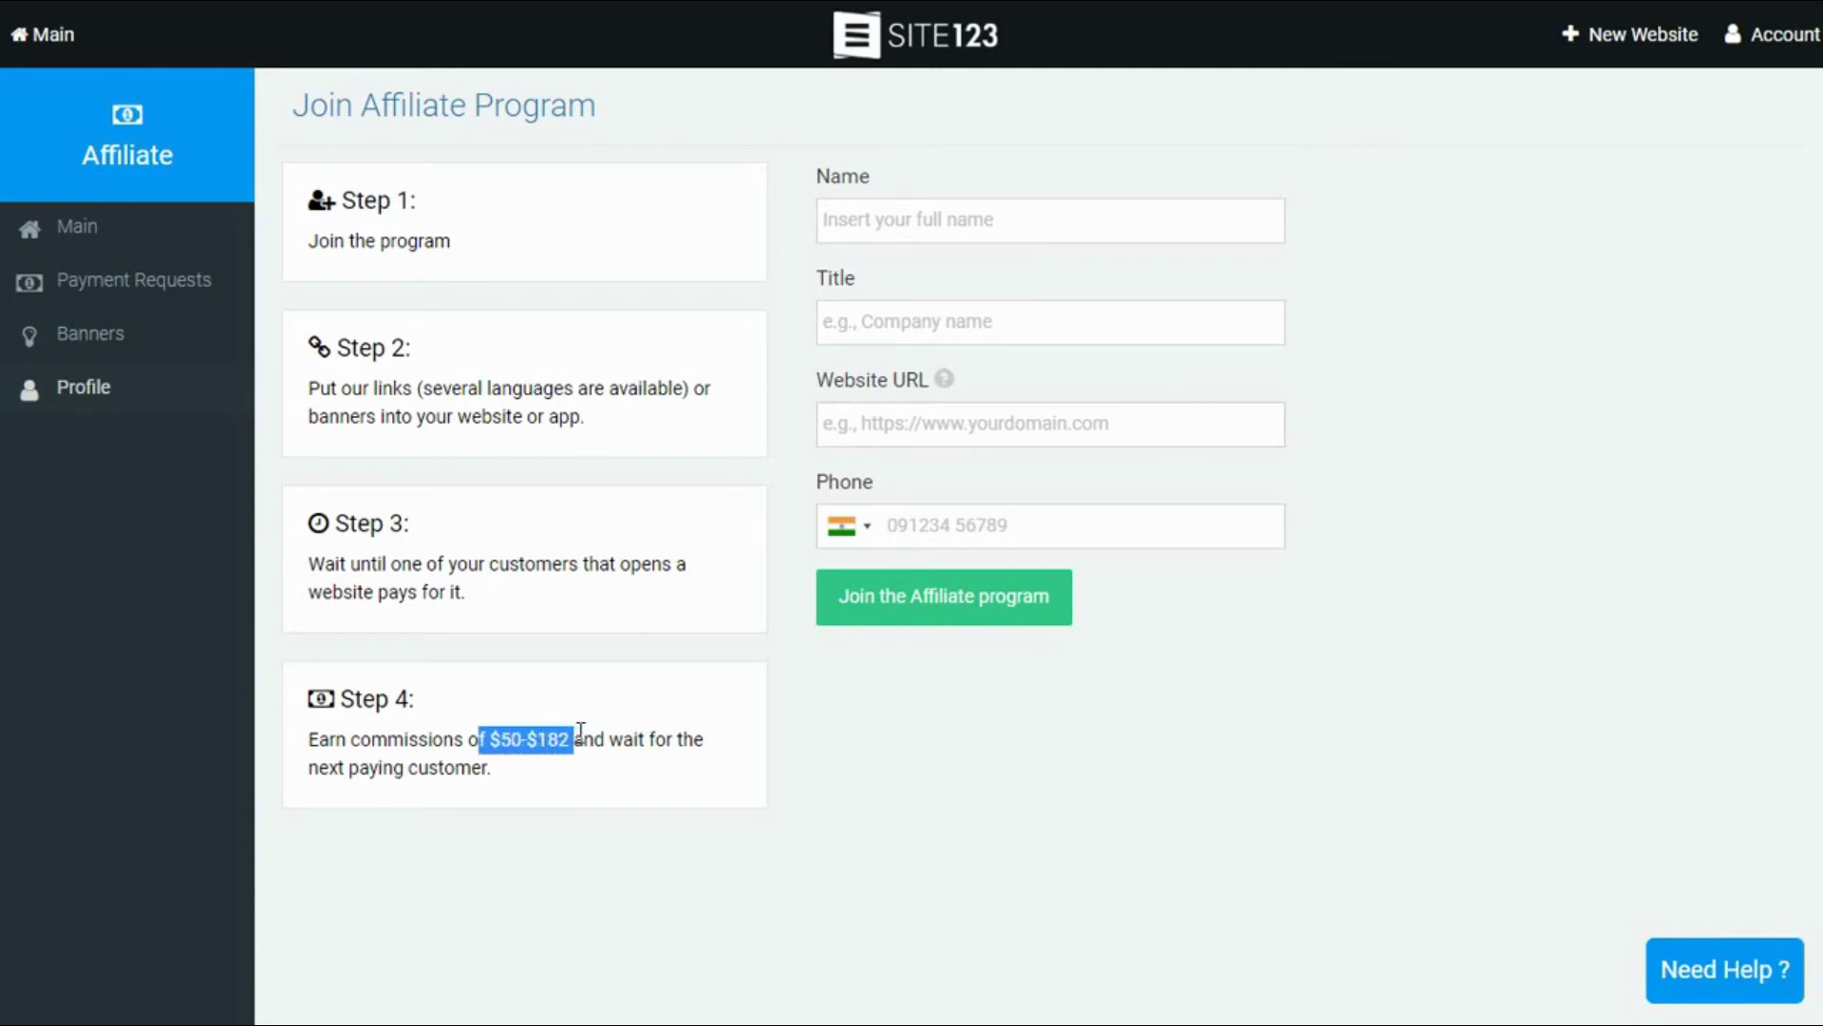
click(726, 774)
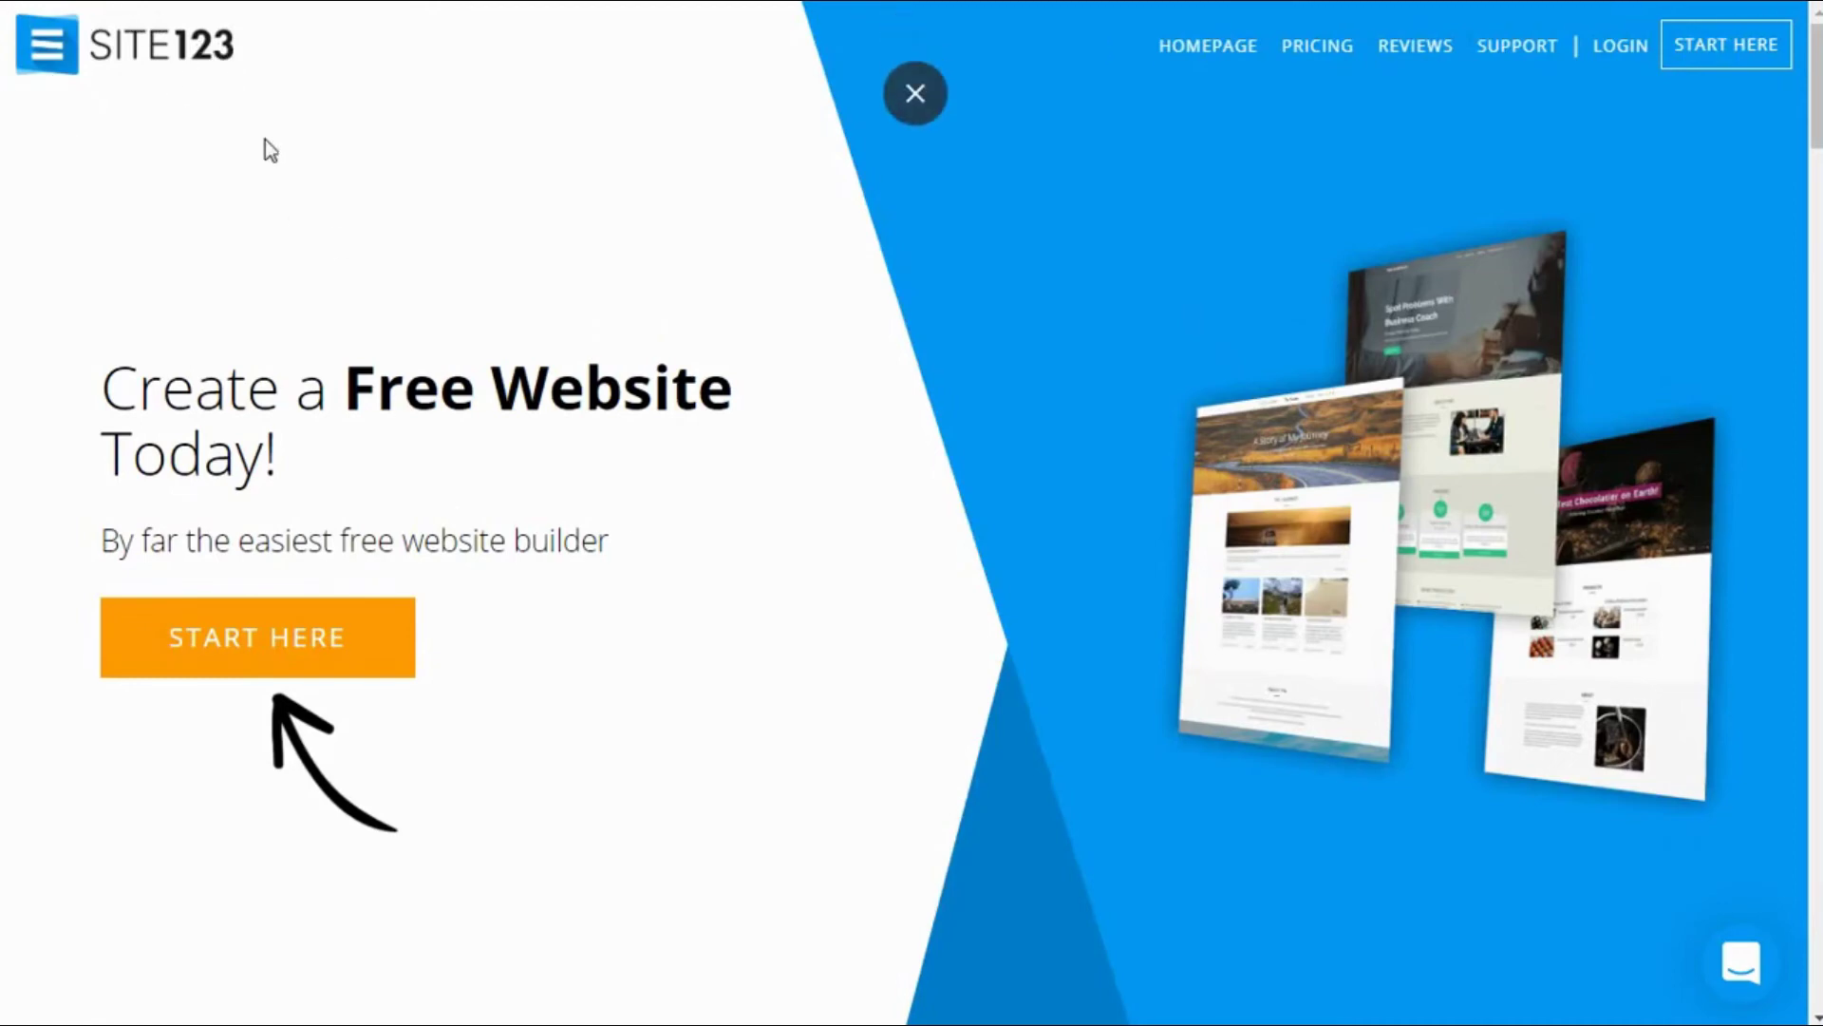
scroll(807, 530, down, 4)
scroll(807, 532, down, 14)
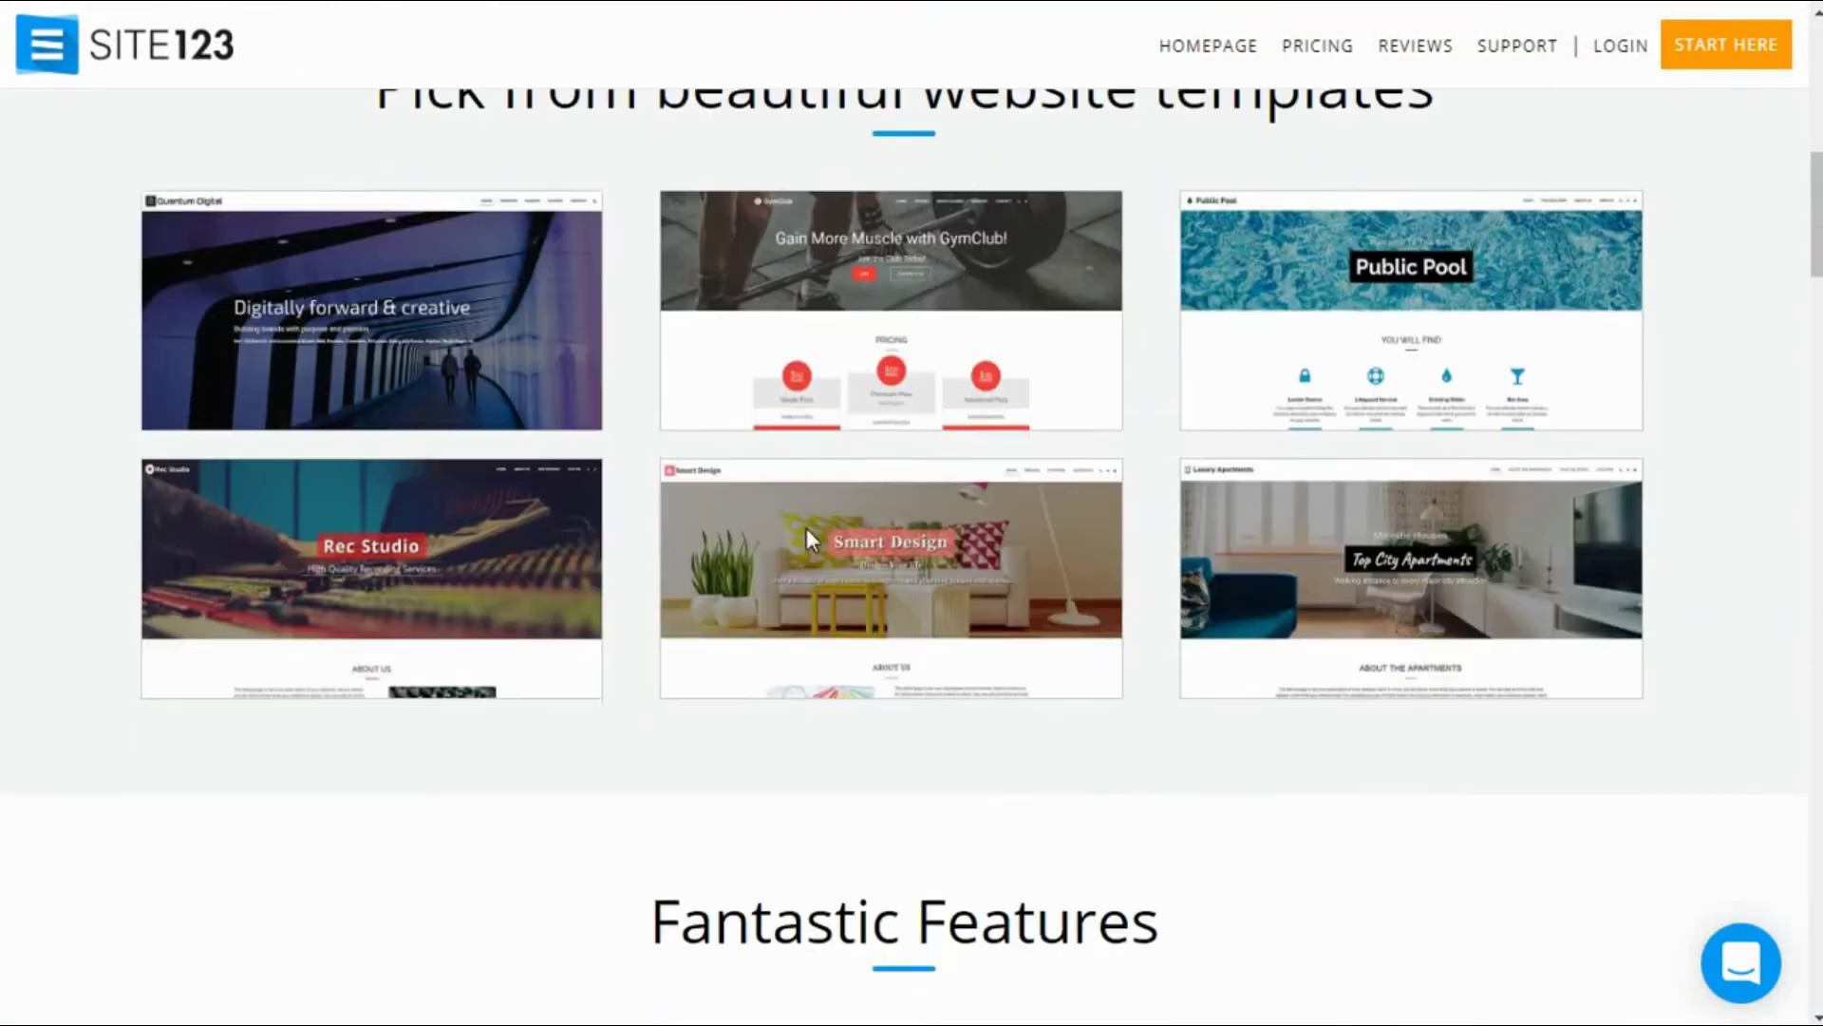
scroll(807, 532, down, 17)
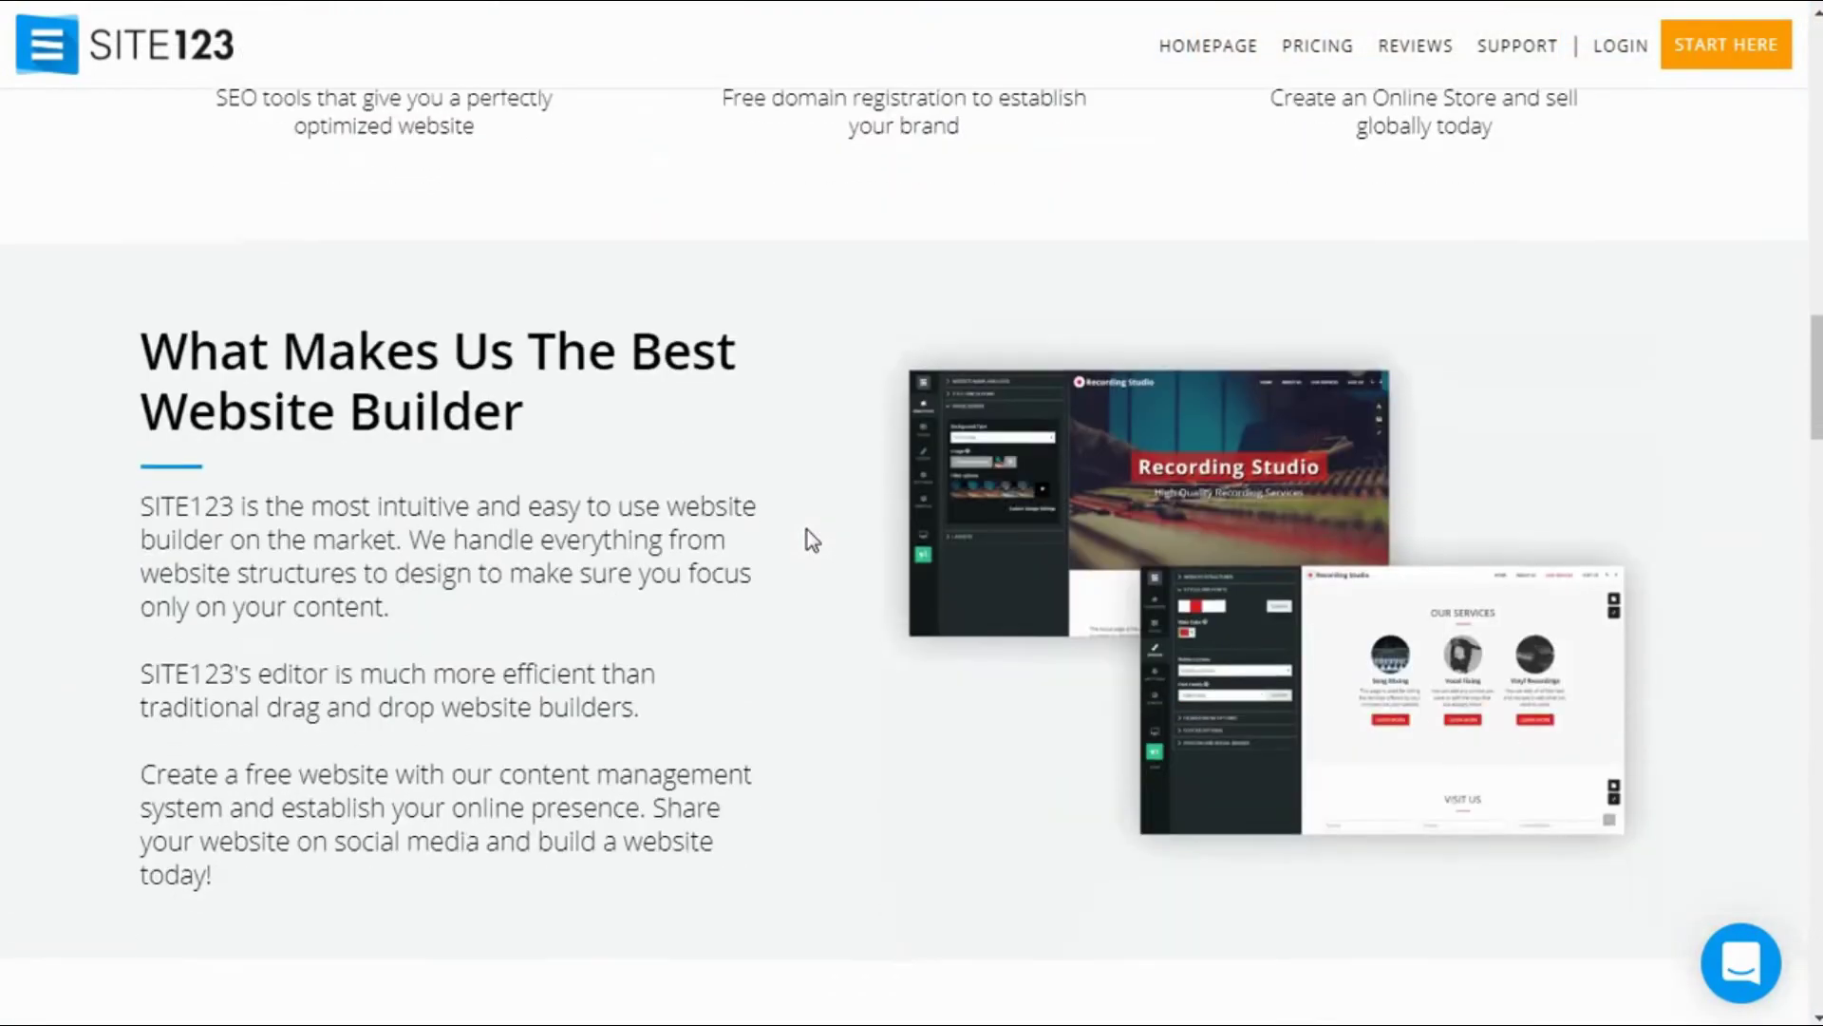
scroll(807, 530, down, 20)
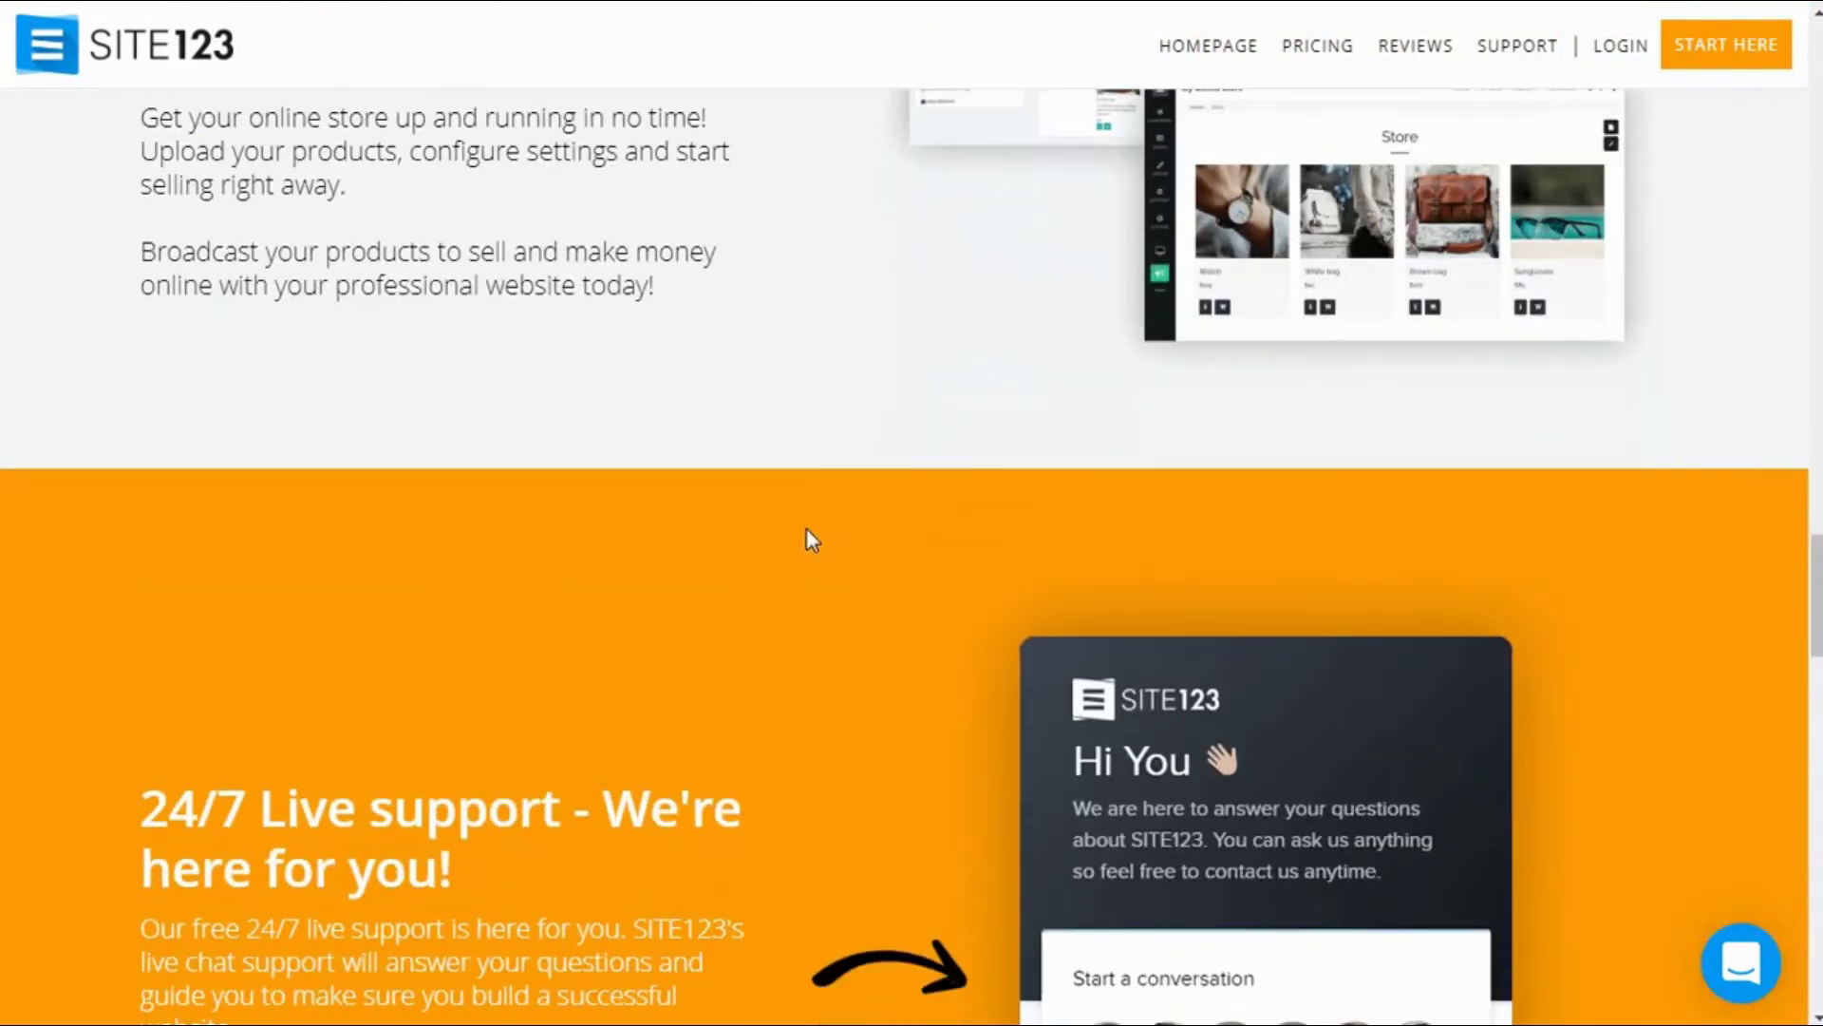
scroll(807, 530, down, 18)
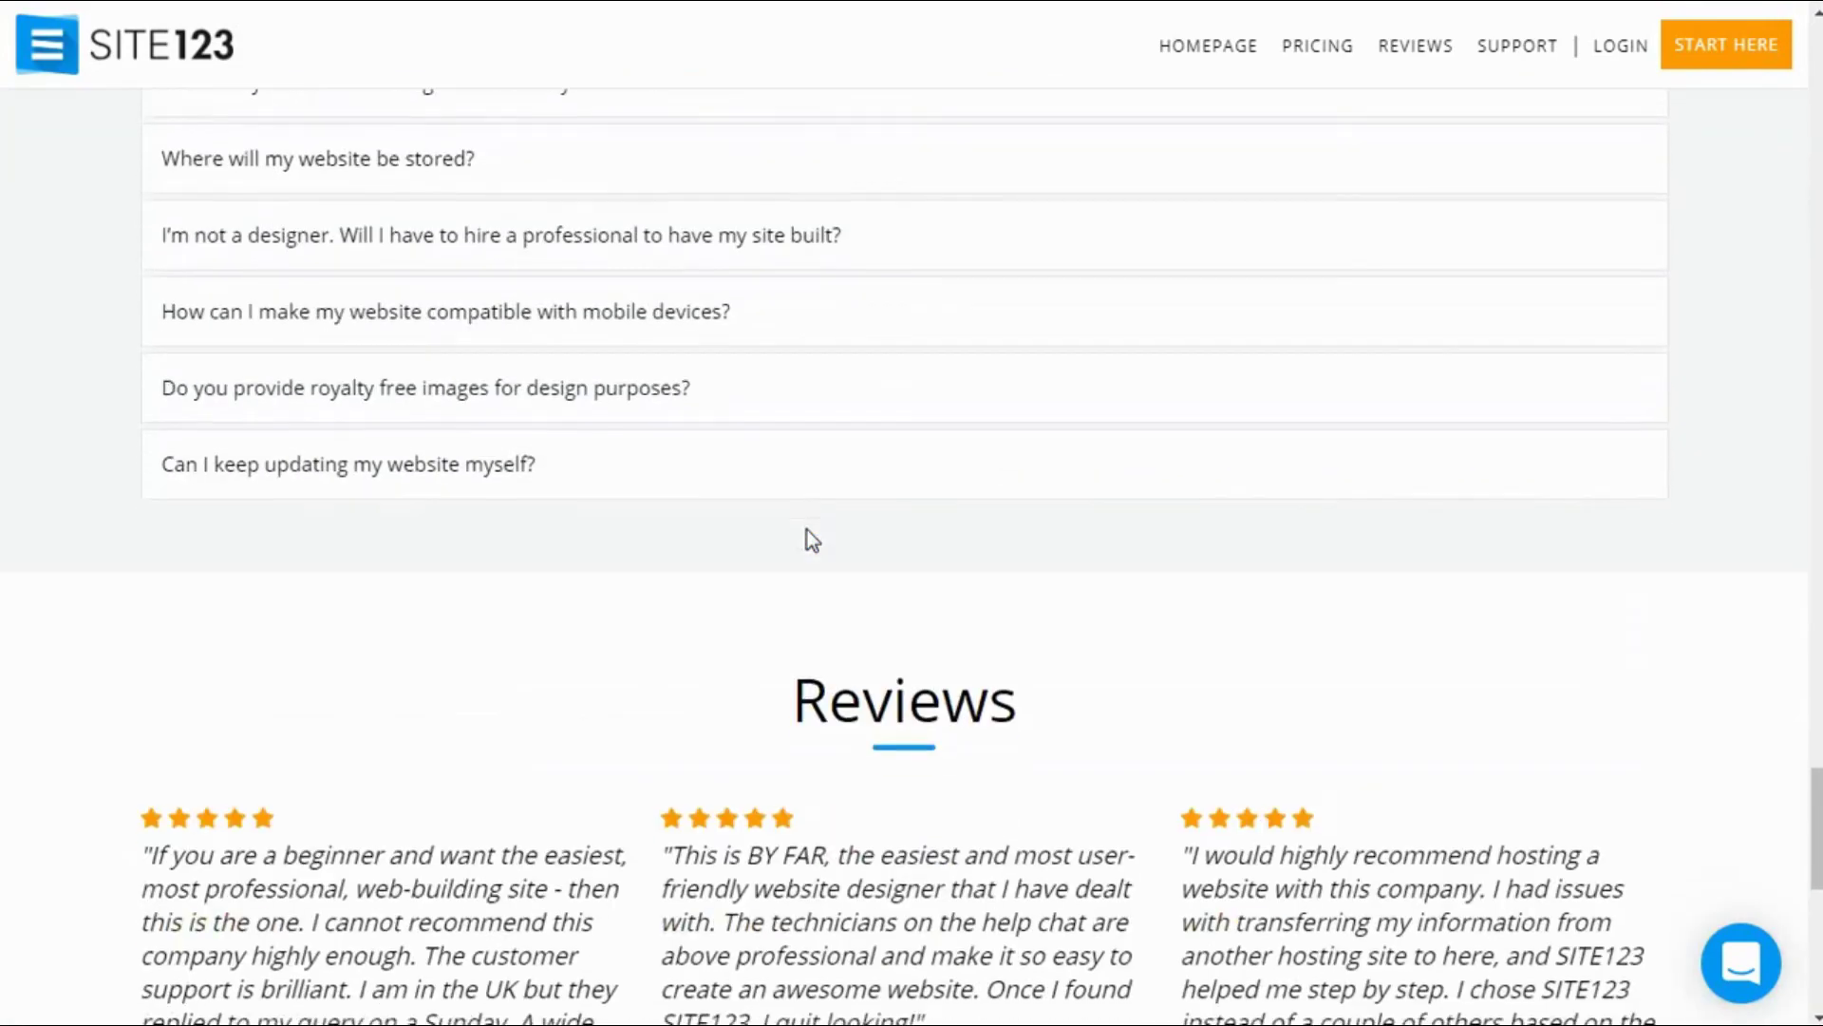
scroll(812, 540, up, 3)
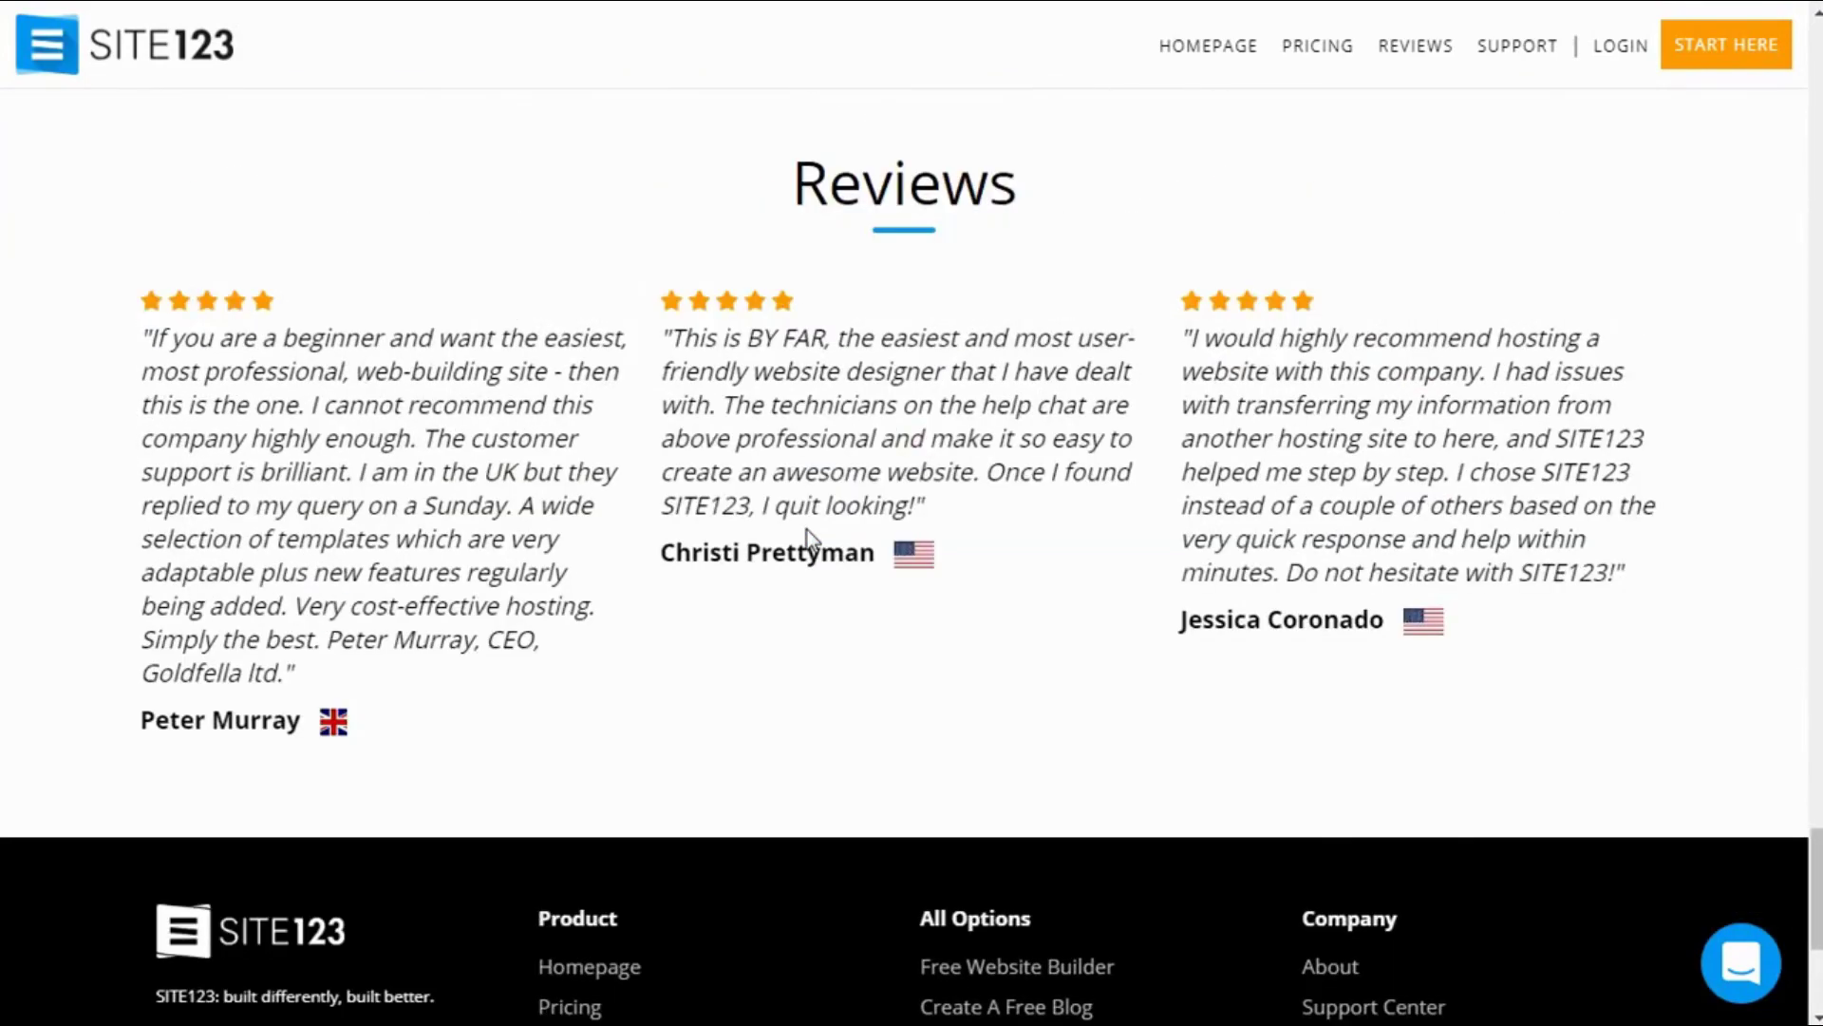
scroll(808, 535, up, 20)
scroll(812, 539, up, 20)
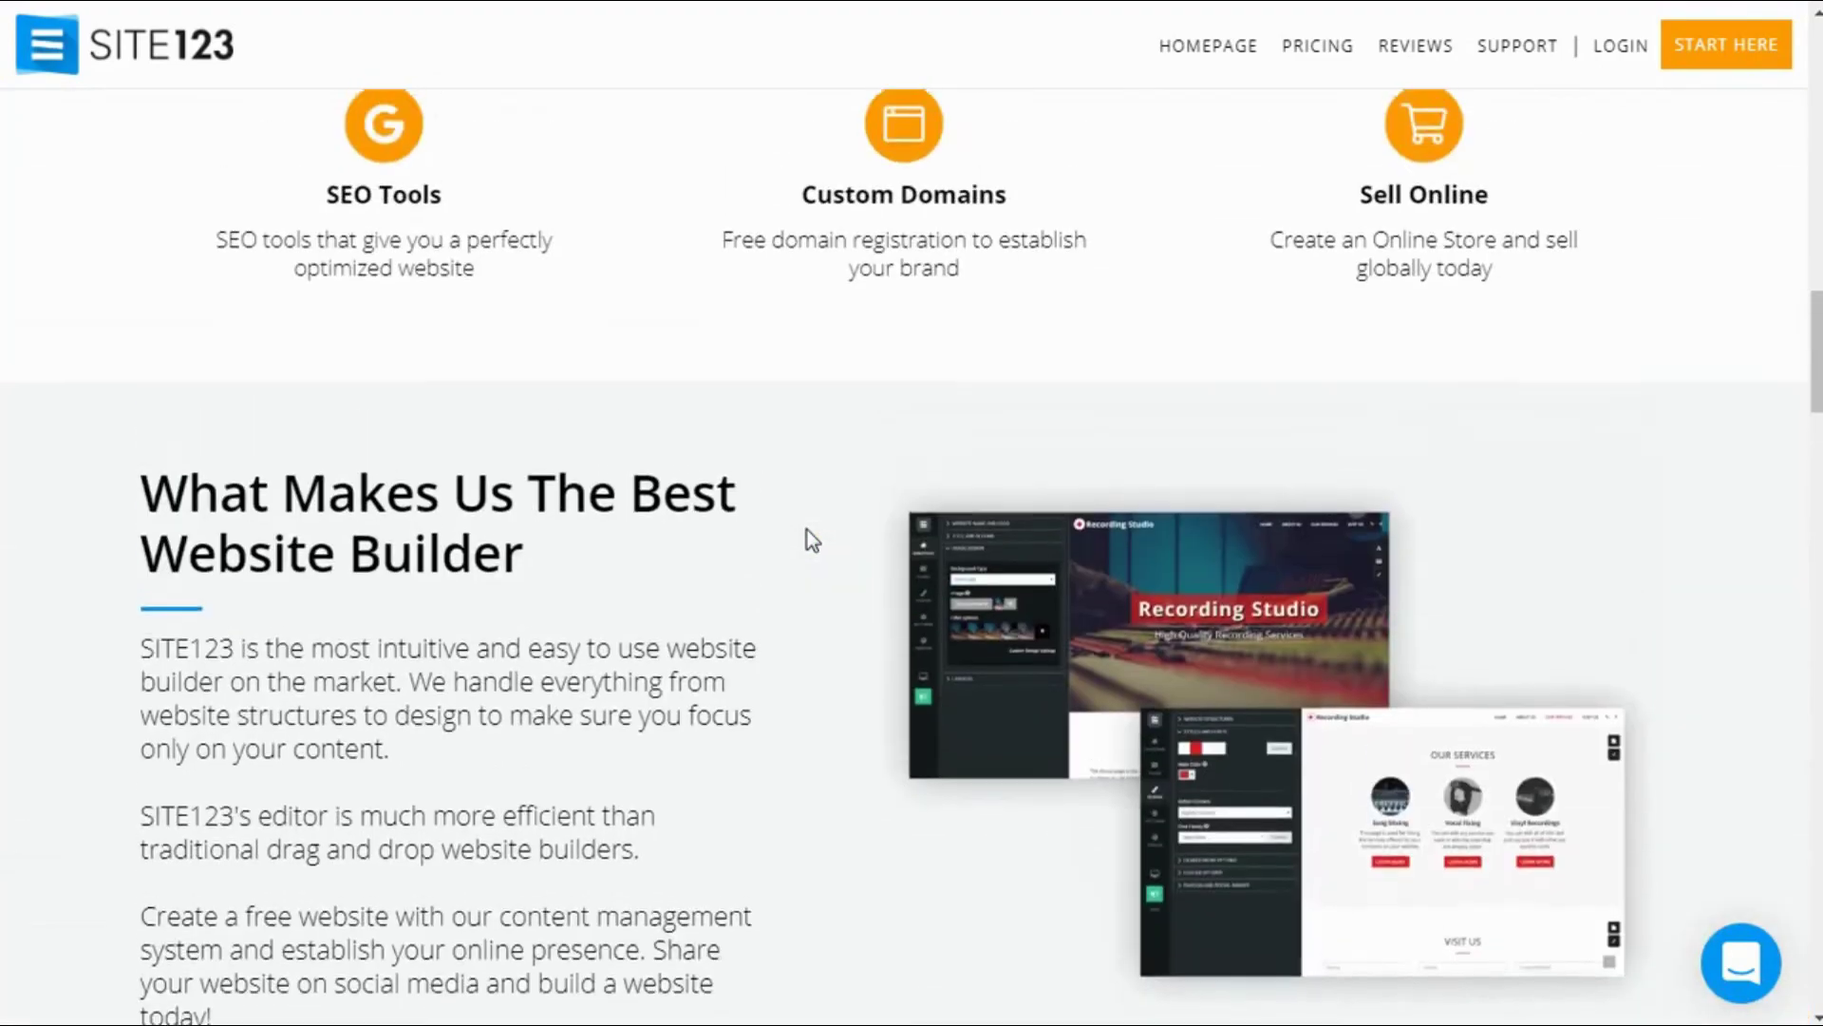
scroll(809, 540, up, 11)
scroll(807, 534, up, 10)
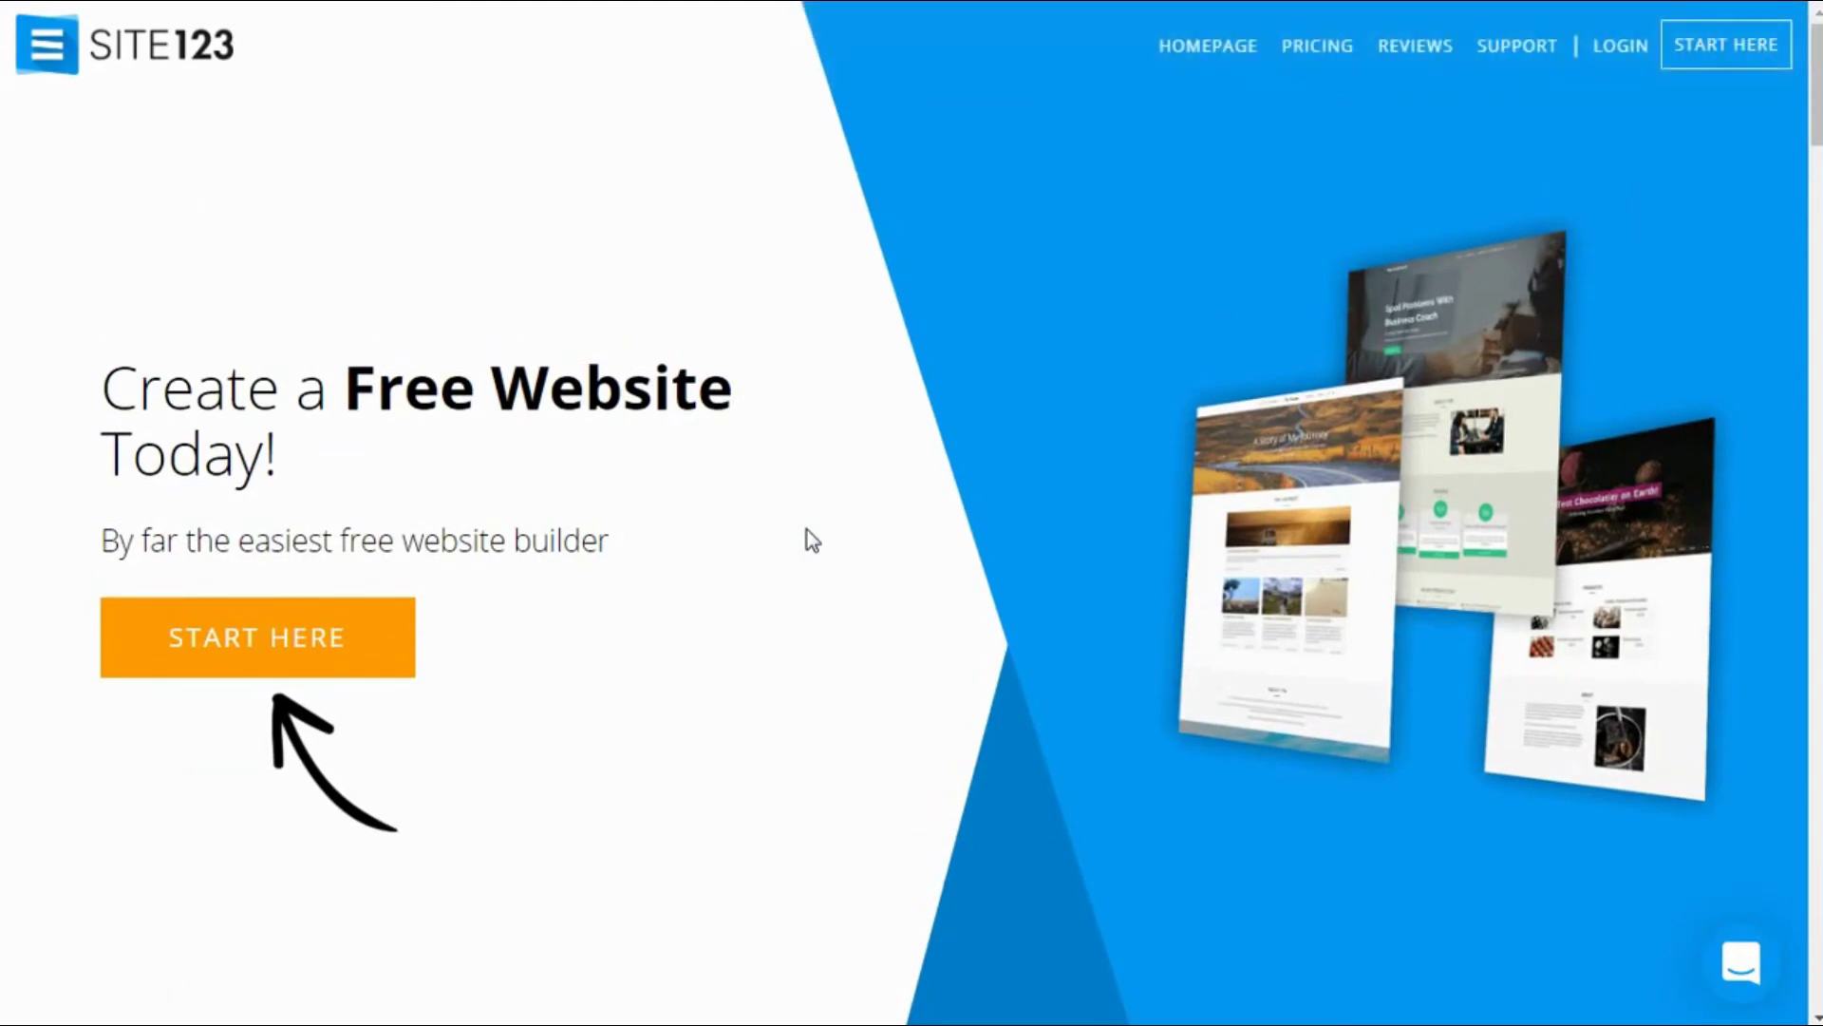